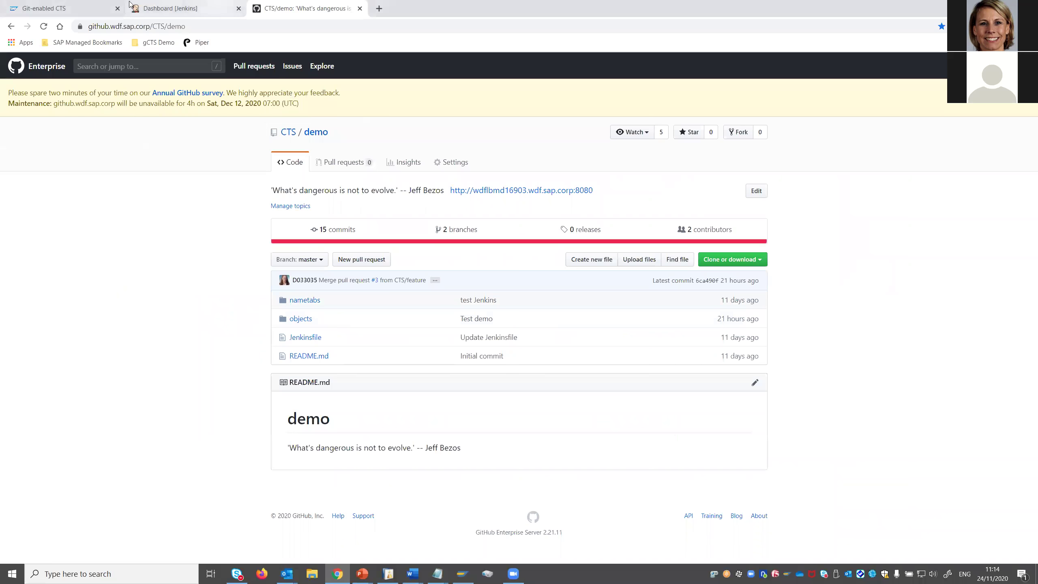
- Open the demo repository of the GIT development system in Git-enabled CTS
left_click(56, 9)
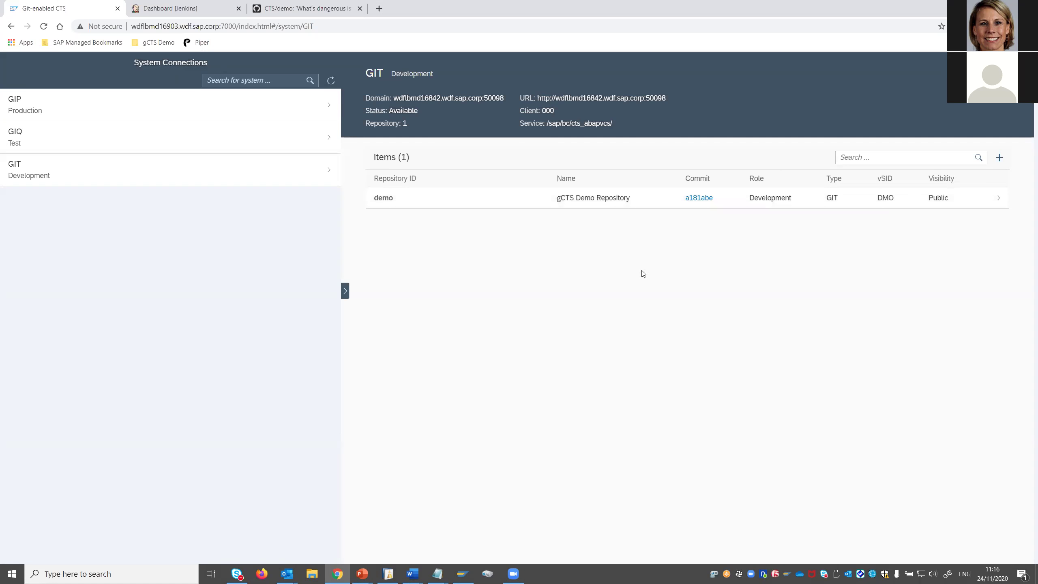
left_click(382, 201)
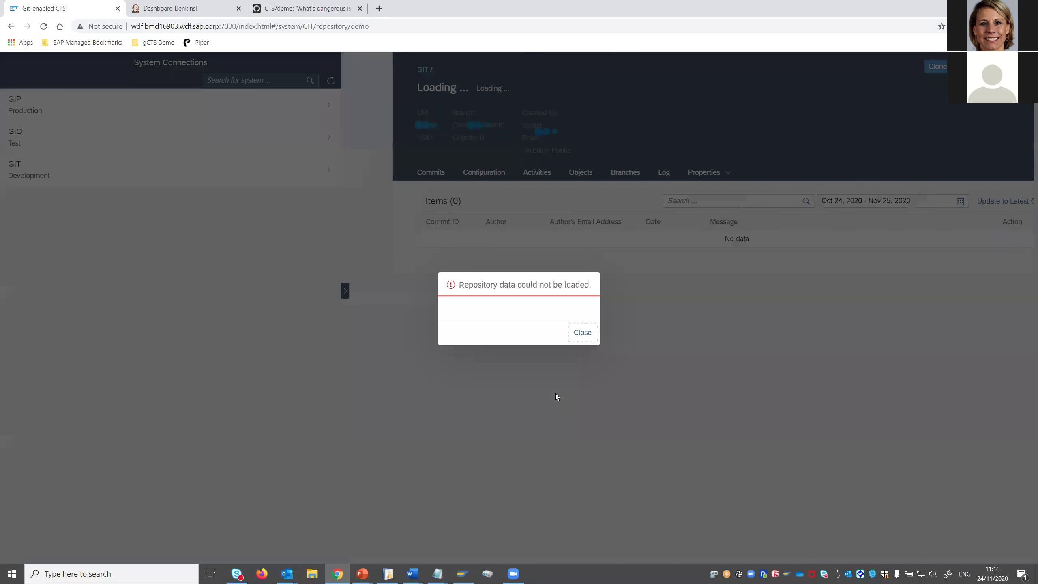
left_click(582, 333)
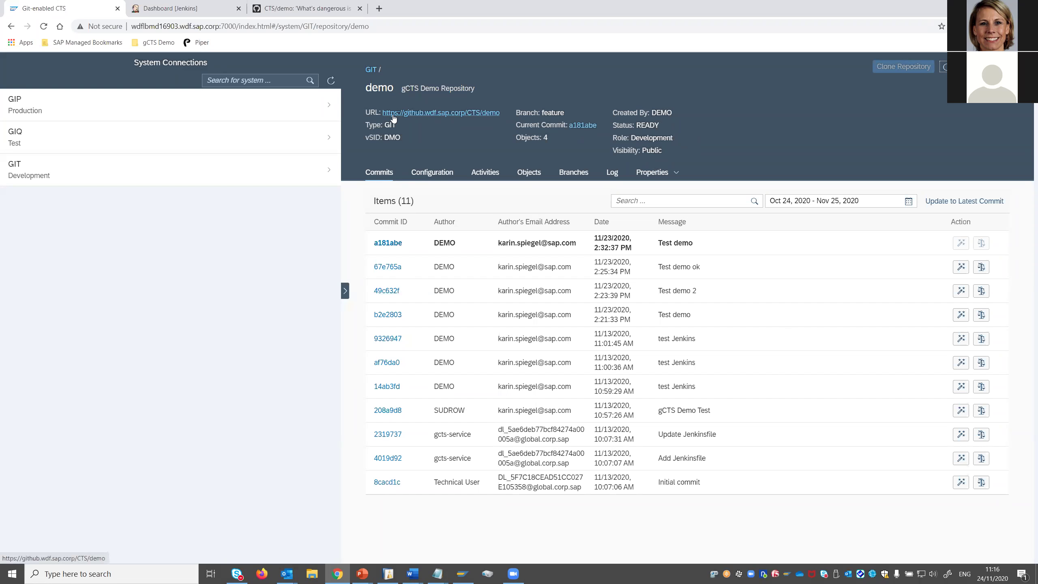
- Open the repository on GitHub and compare the feature branch's commit history with the commit list in Git-enabled CTS
left_click(477, 115)
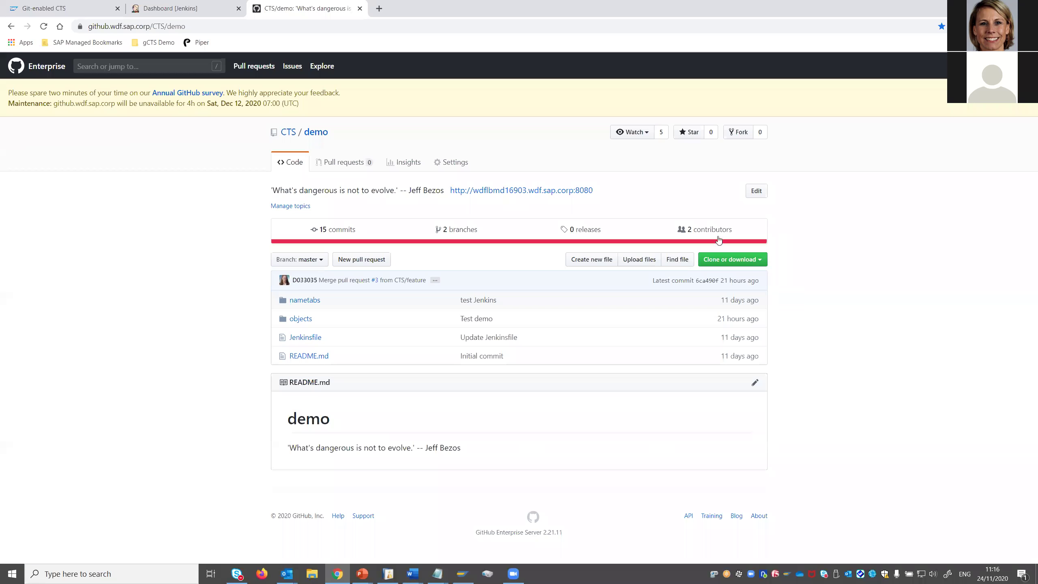
left_click(323, 260)
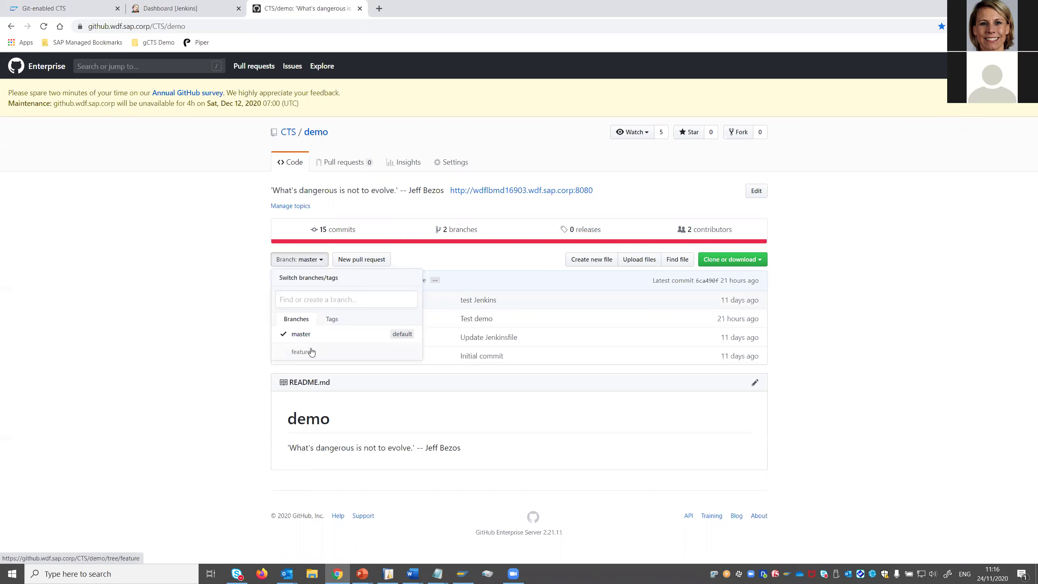
left_click(312, 351)
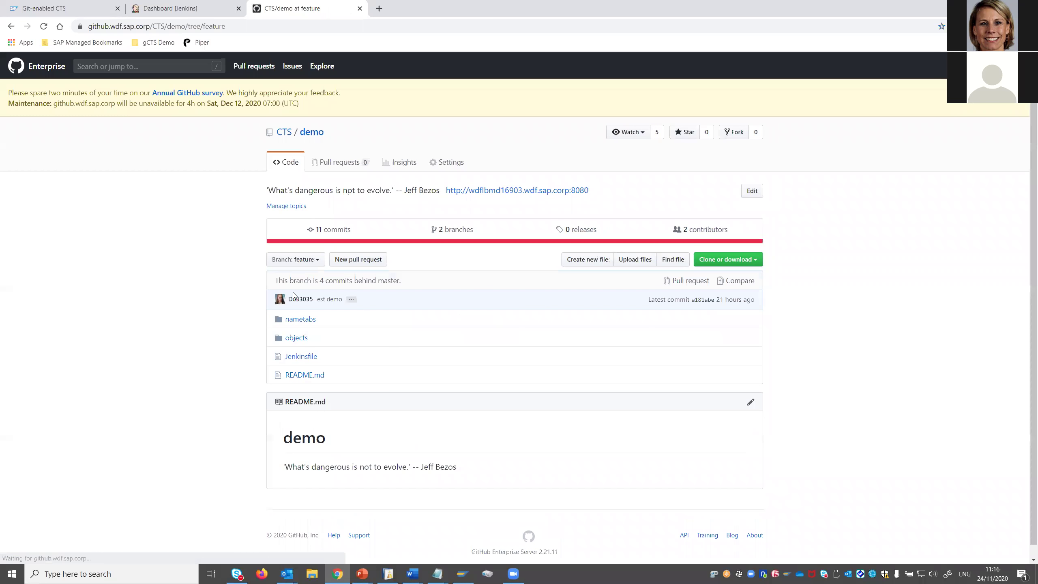
left_click(331, 233)
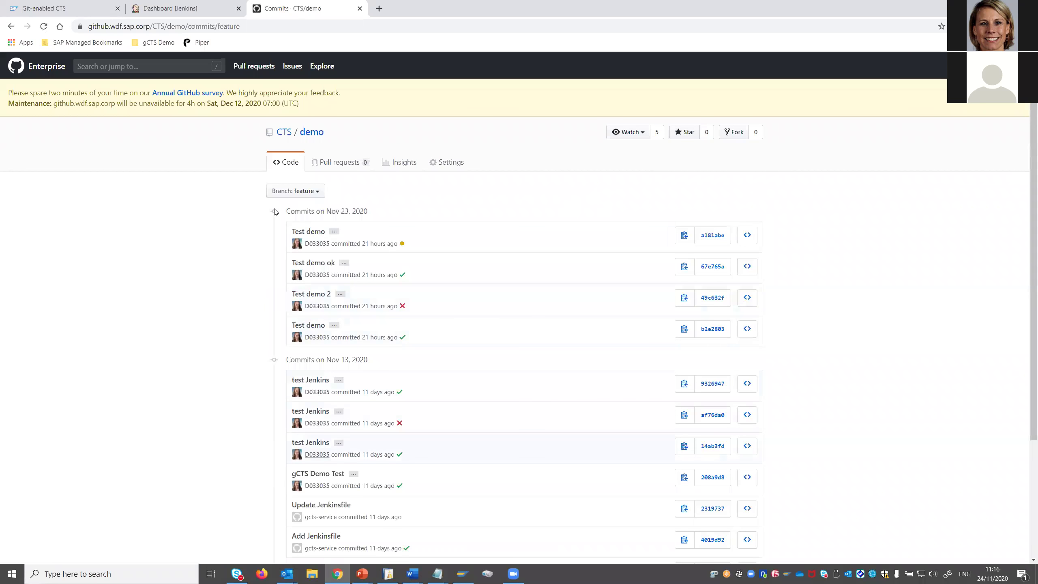
left_click(90, 9)
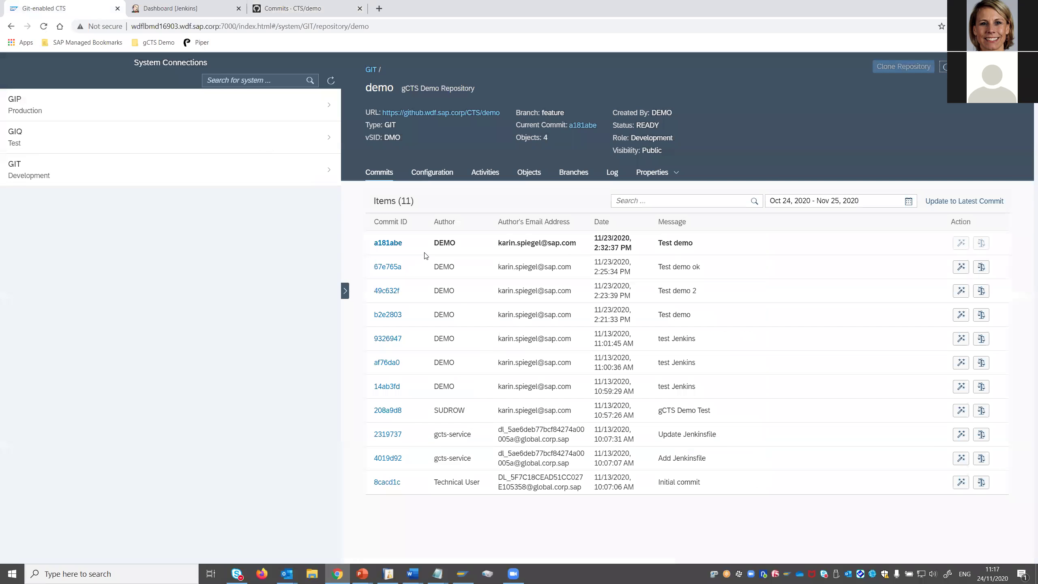
left_click(285, 9)
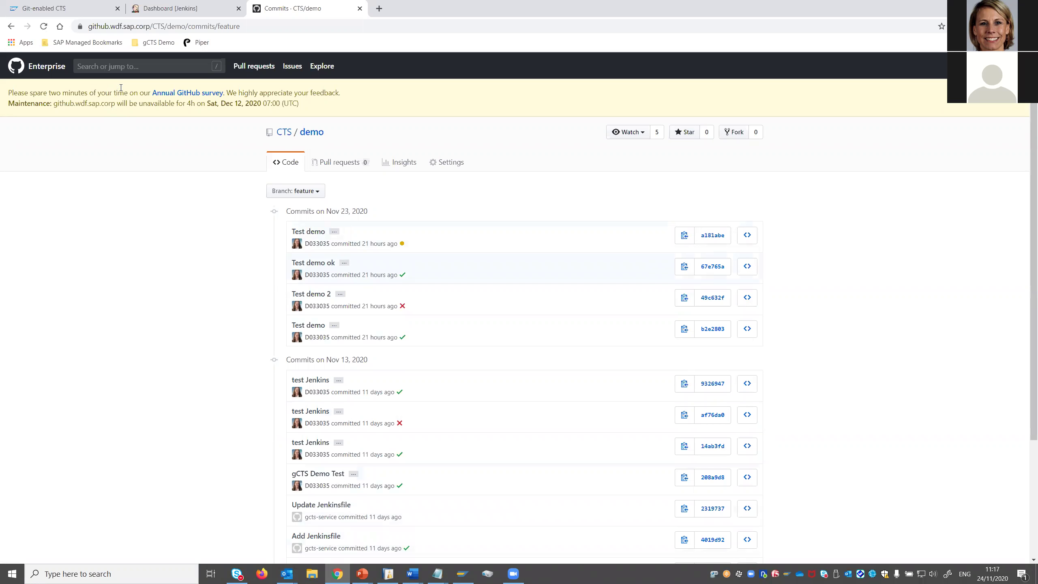
left_click(105, 11)
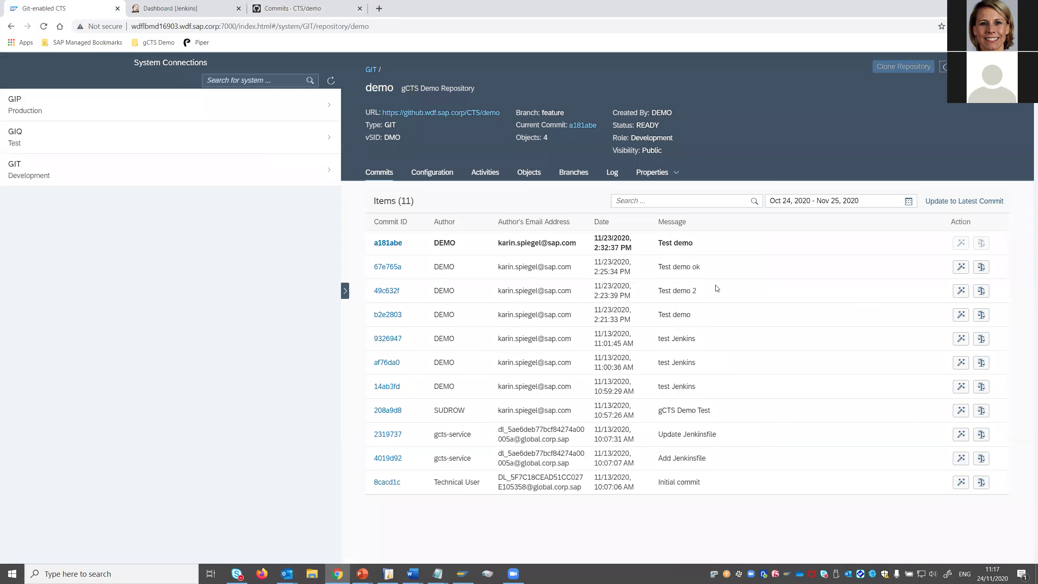
- Review the demo repository's configuration parameters, activities, objects, branches and process log
left_click(425, 176)
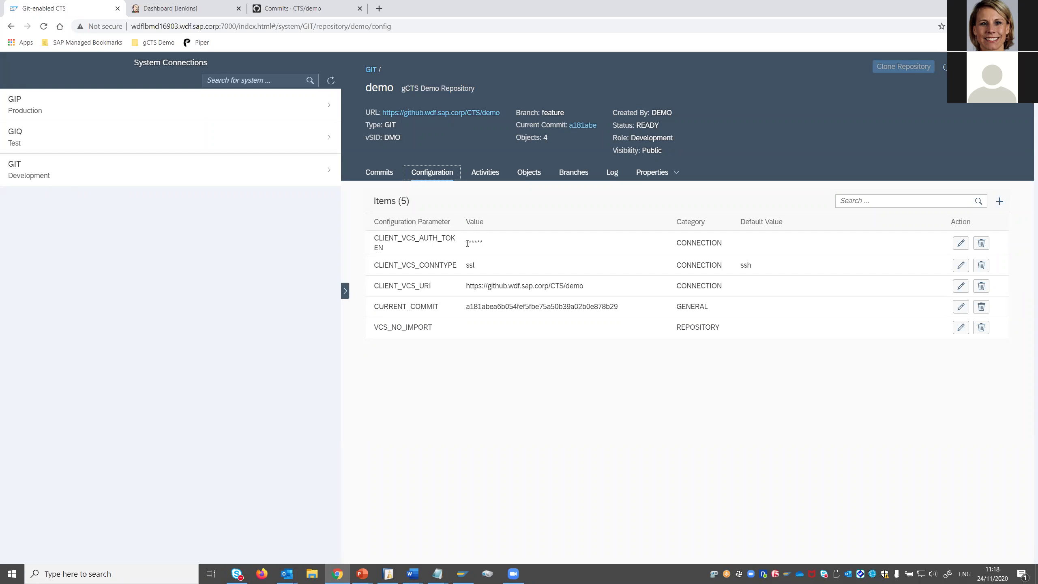
left_click(484, 174)
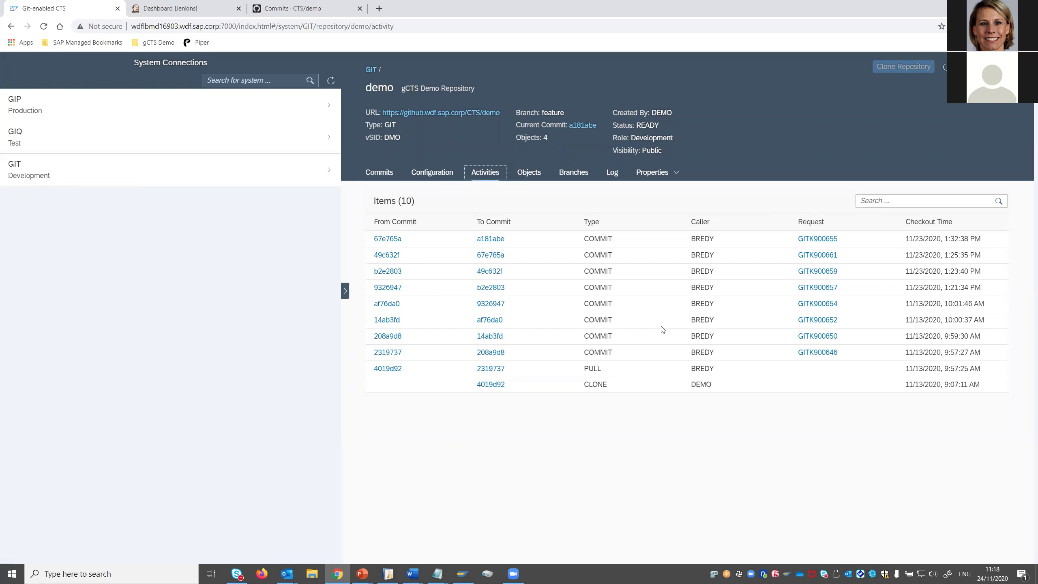
left_click(527, 173)
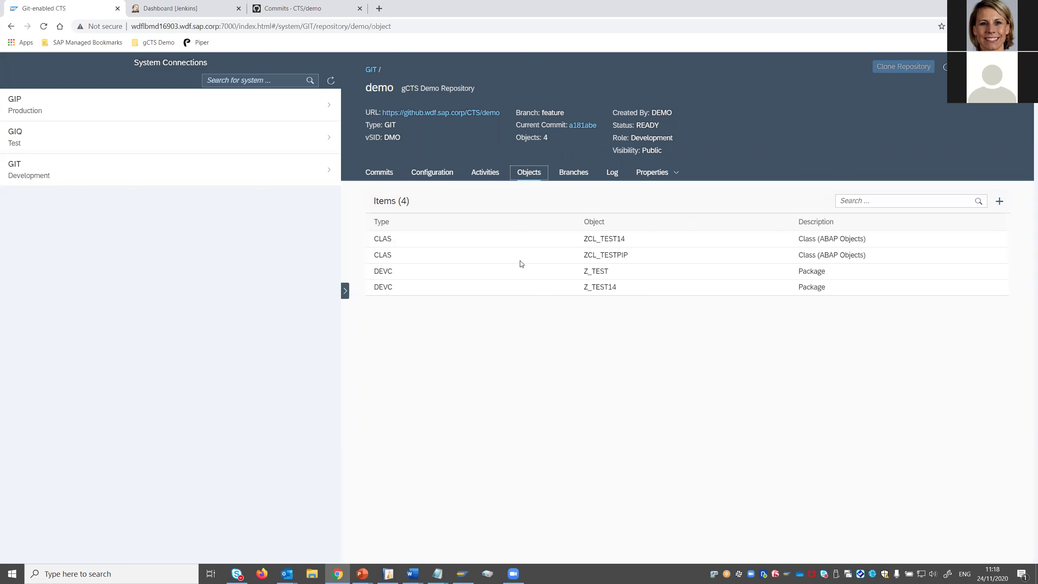
left_click(573, 176)
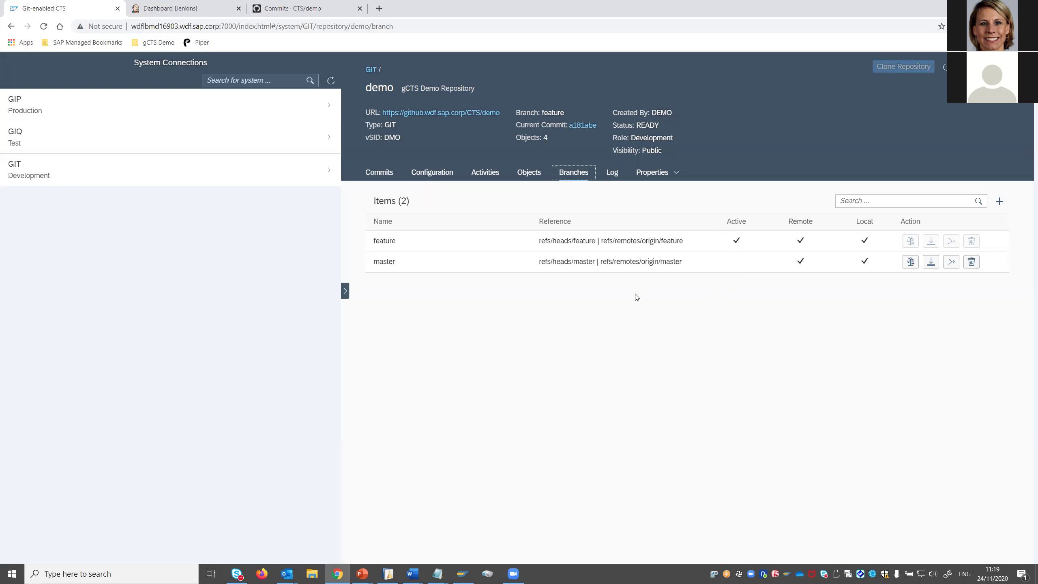
left_click(613, 175)
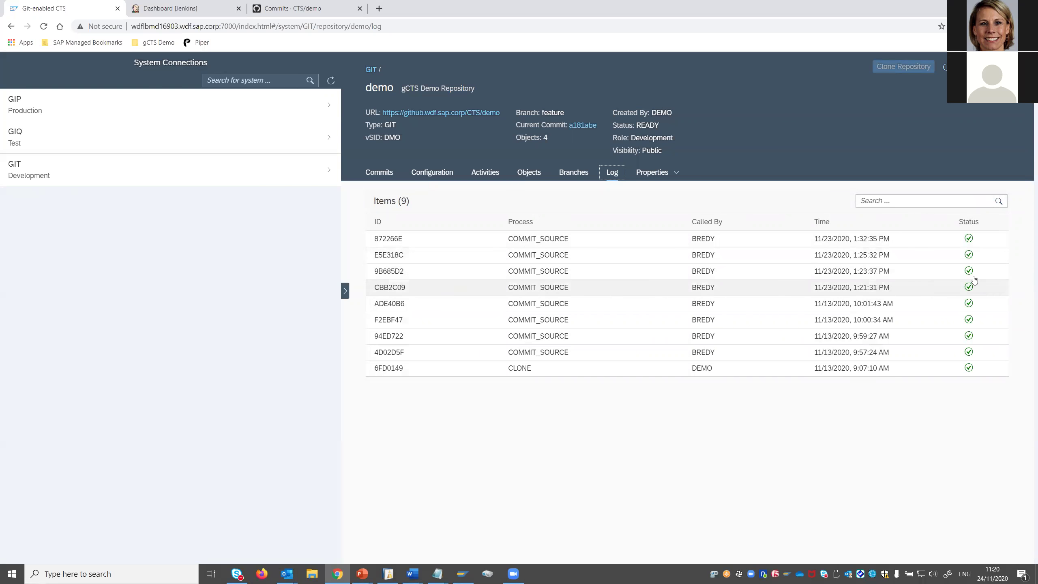
- Examine the push action log of the COMMIT_SOURCE process E5E318C through to its end, and close it
left_click(982, 255)
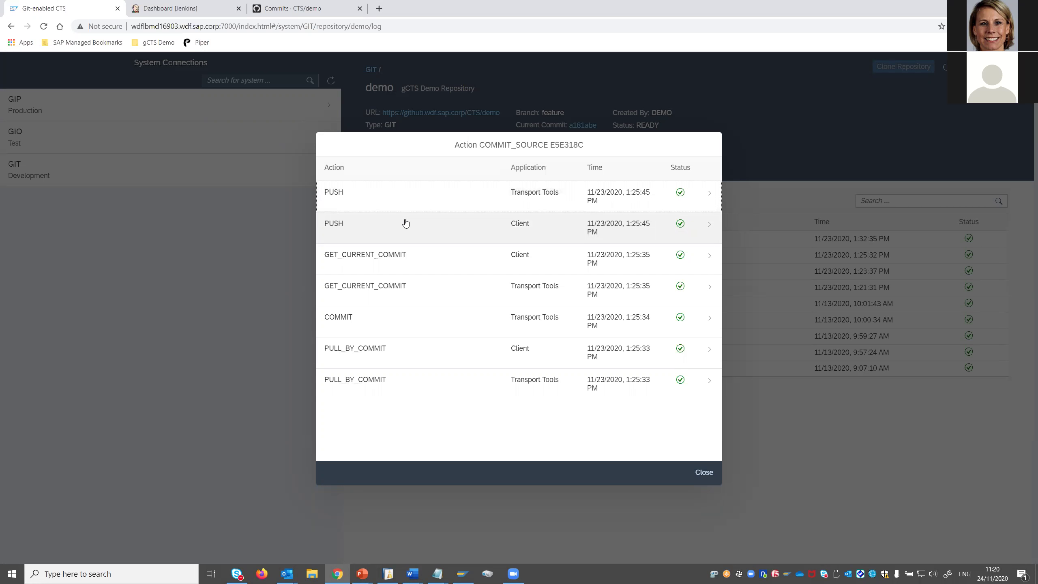
left_click(710, 200)
left_click(330, 168)
left_click(447, 234)
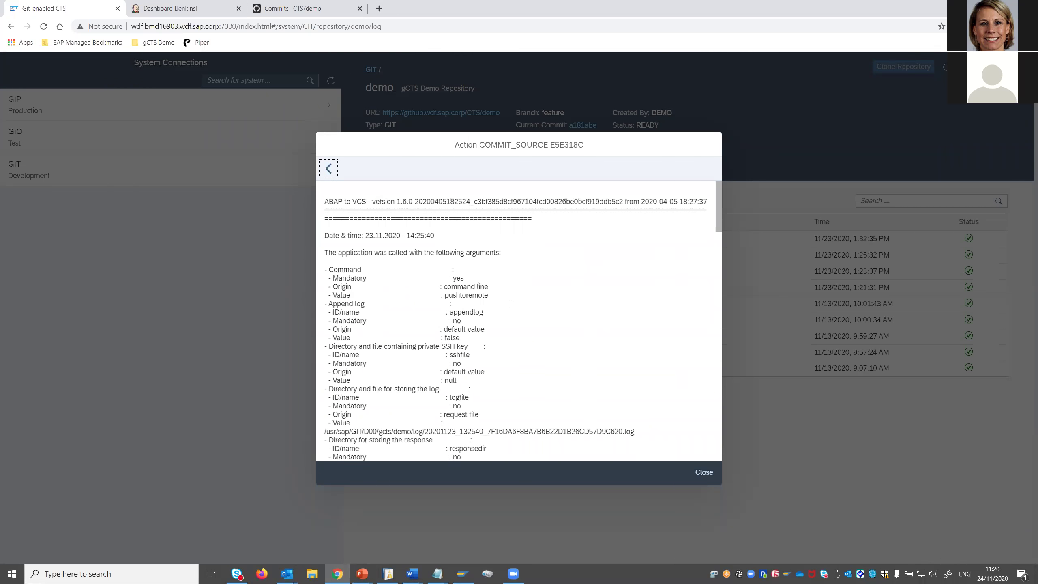
scroll(512, 304, "down", 20)
scroll(511, 304, "down", 10)
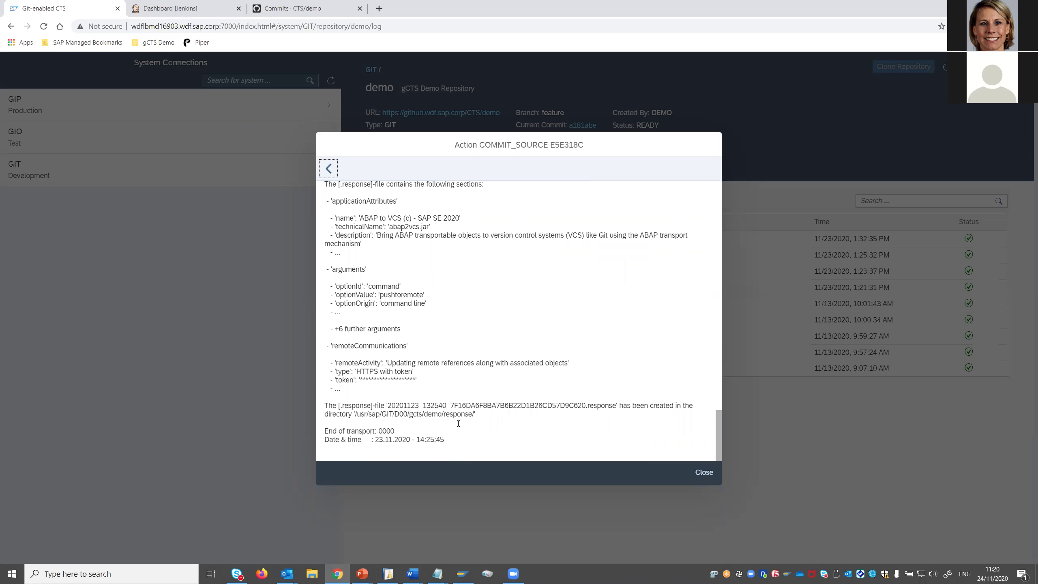
scroll(459, 390, "up", 10)
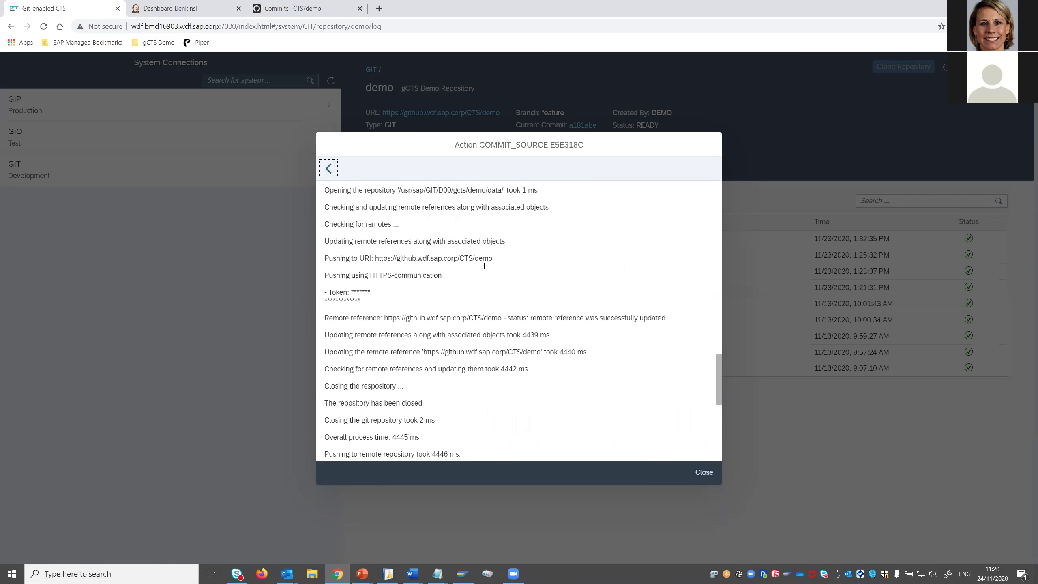
scroll(503, 345, "down", 8)
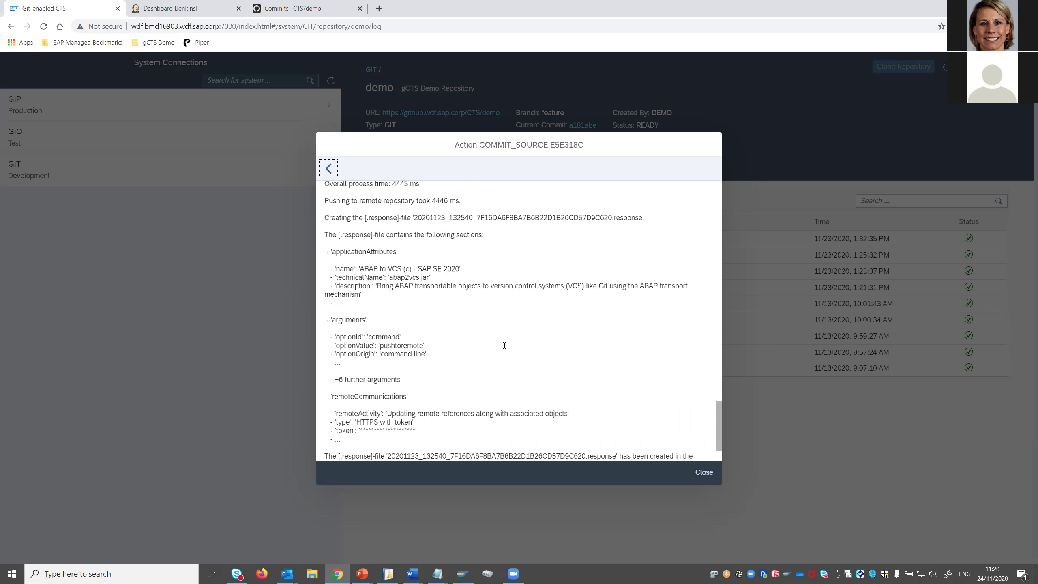
left_click(705, 473)
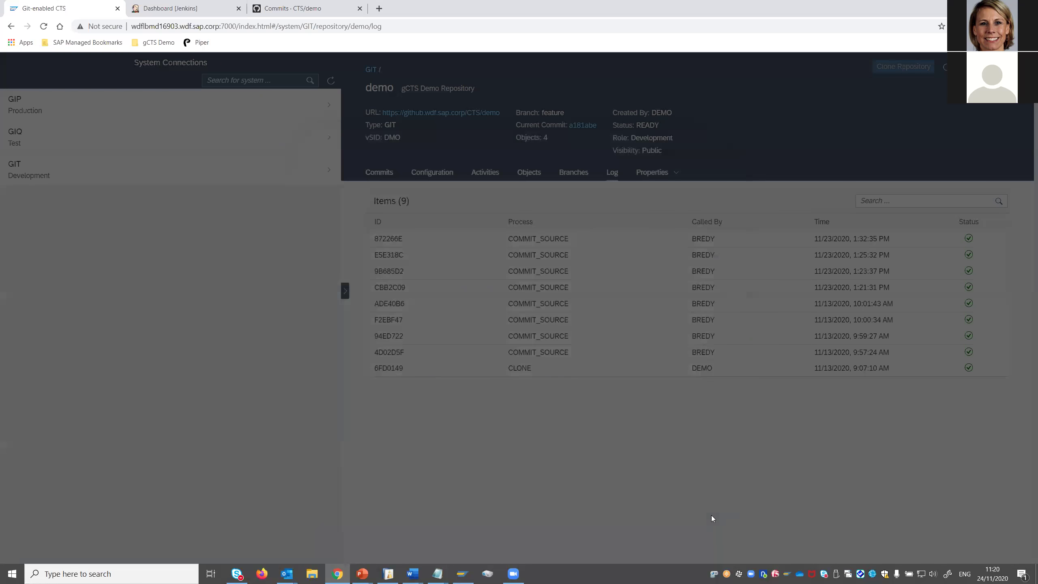
- View the repository's properties, and compare the commits and branches of the GIP production system's demo repository before returning to the GIT system
left_click(656, 172)
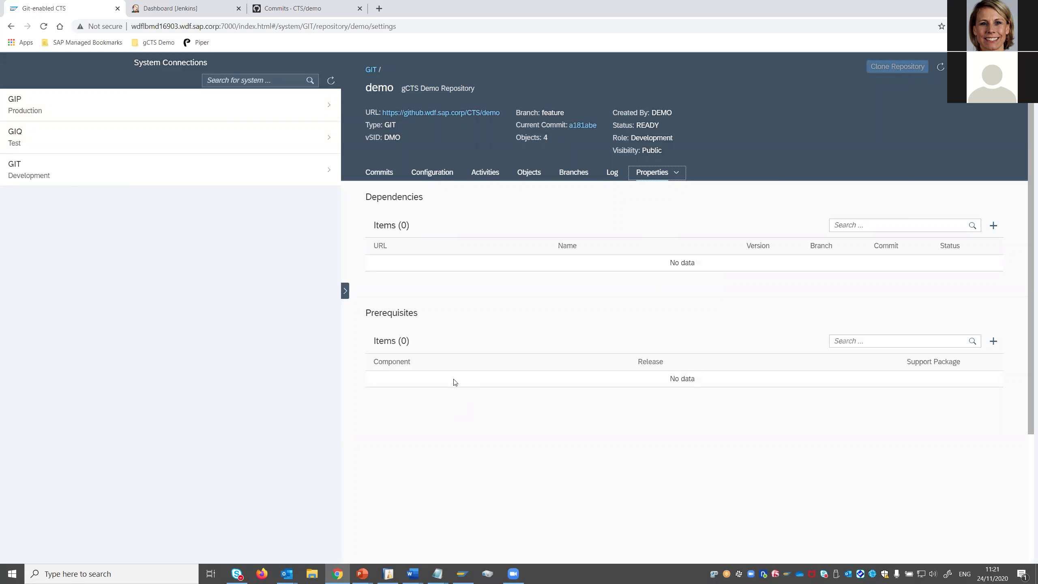
left_click(376, 173)
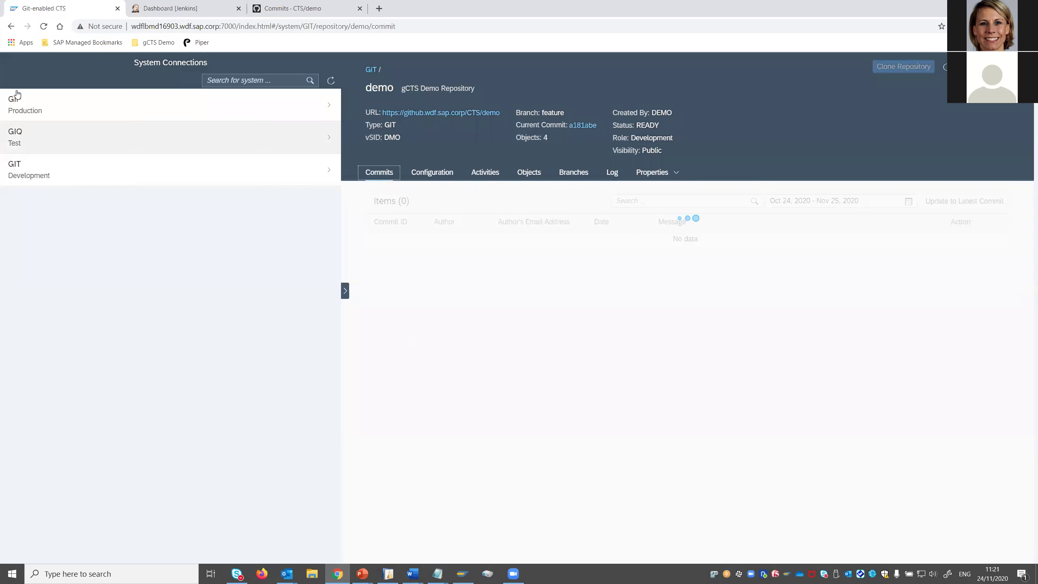
left_click(12, 102)
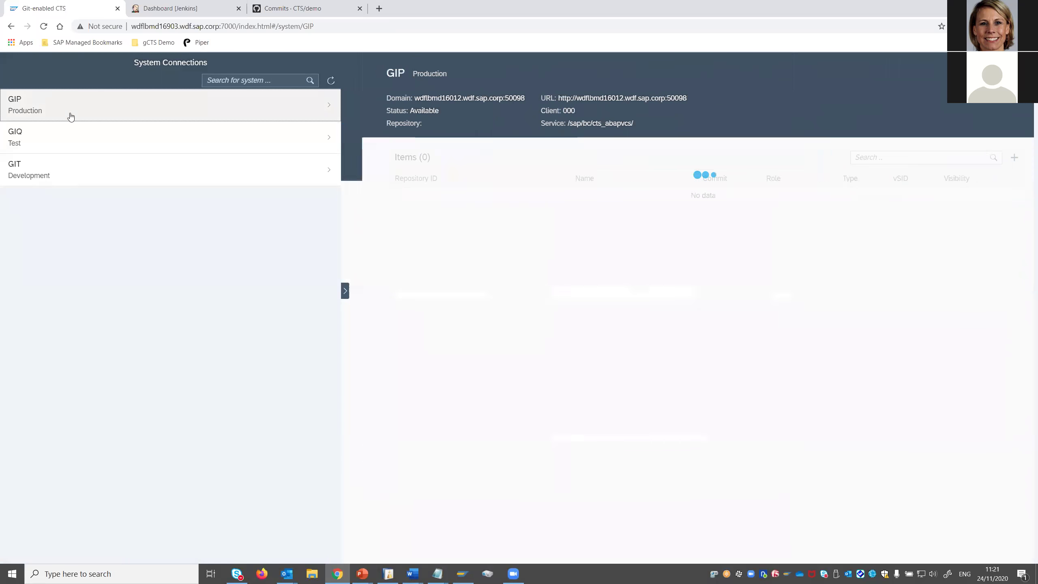
left_click(387, 200)
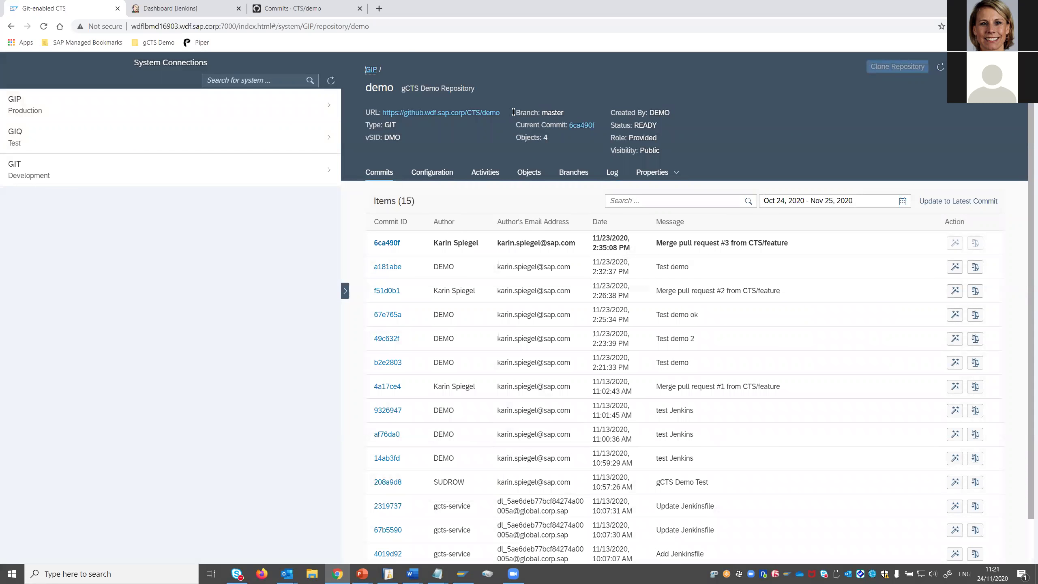
left_click(577, 174)
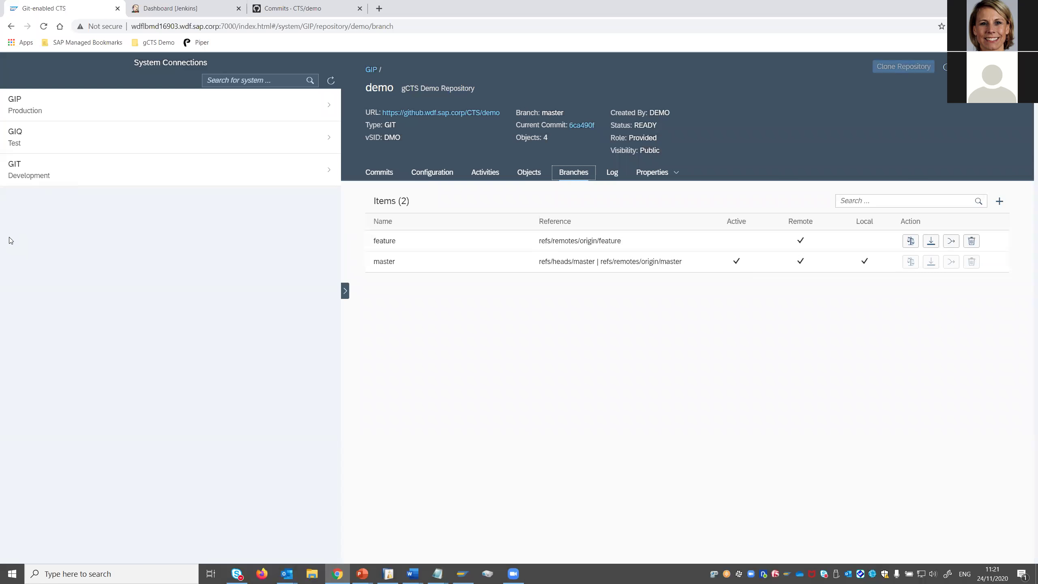
left_click(17, 169)
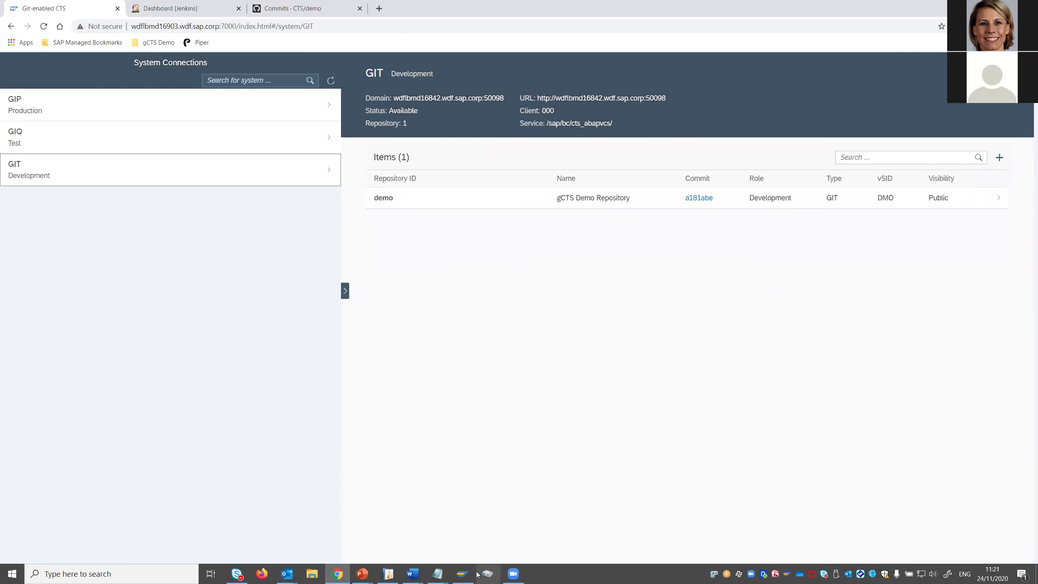
- Switch to ABAP Development Tools and close the open transport task GITK900660
left_click(391, 574)
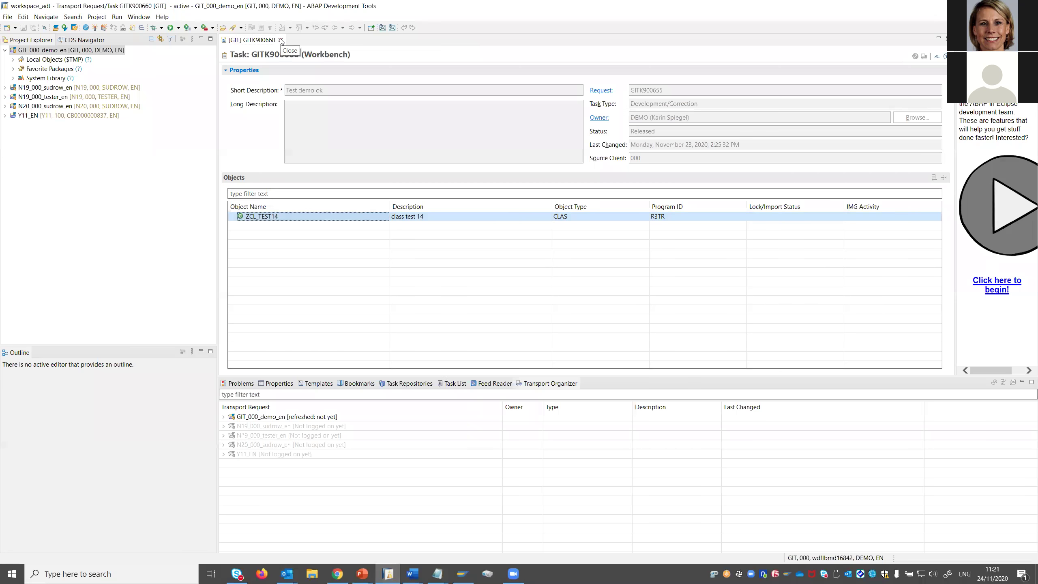
left_click(281, 40)
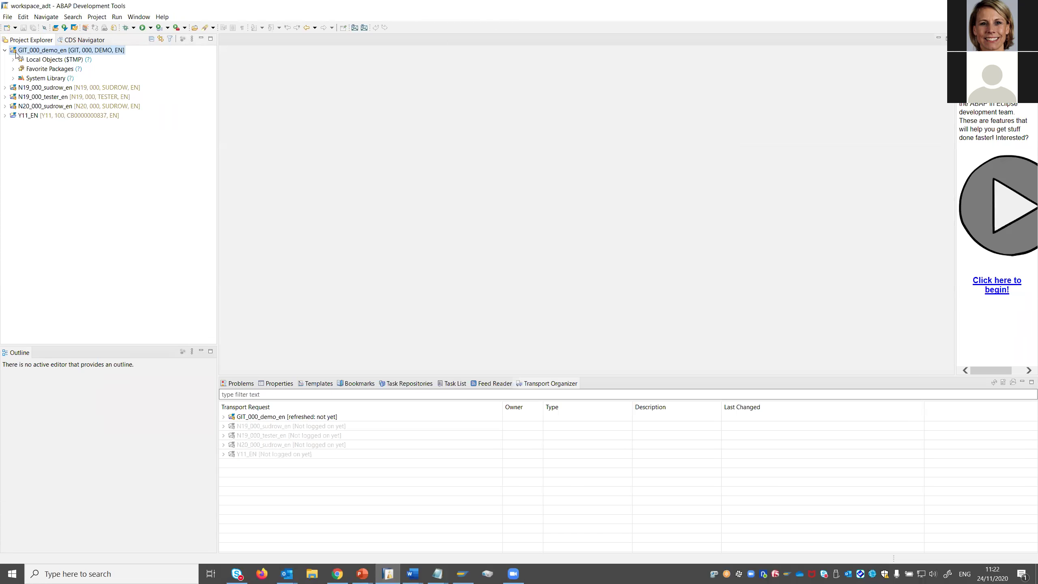
- Start a new ABAP package in the GIT_000_demo_en project, named Z_COMMUNITY and described as "package for Community"
left_click(35, 70)
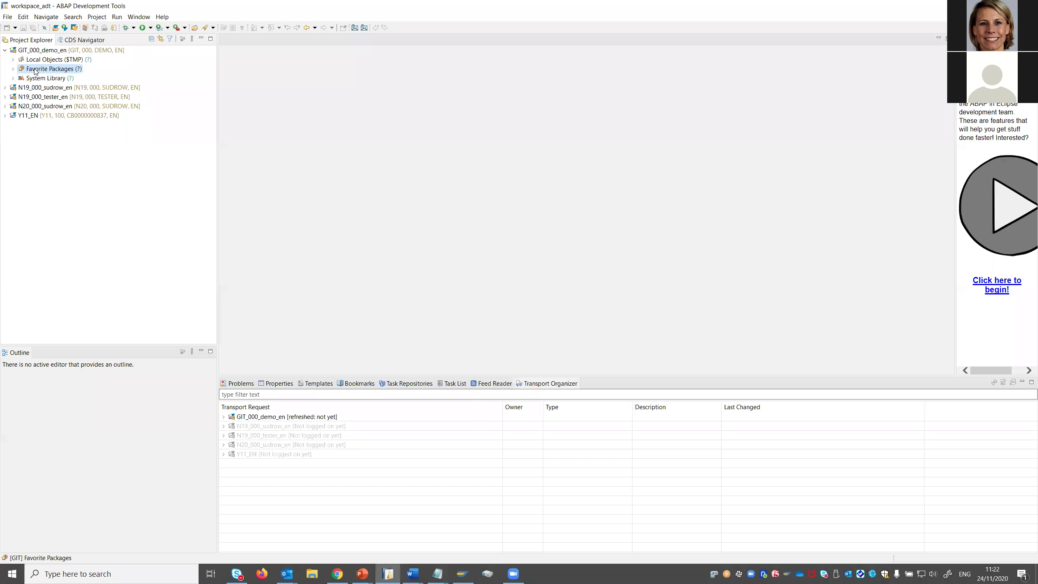
right_click(35, 70)
mouse_move(141, 72)
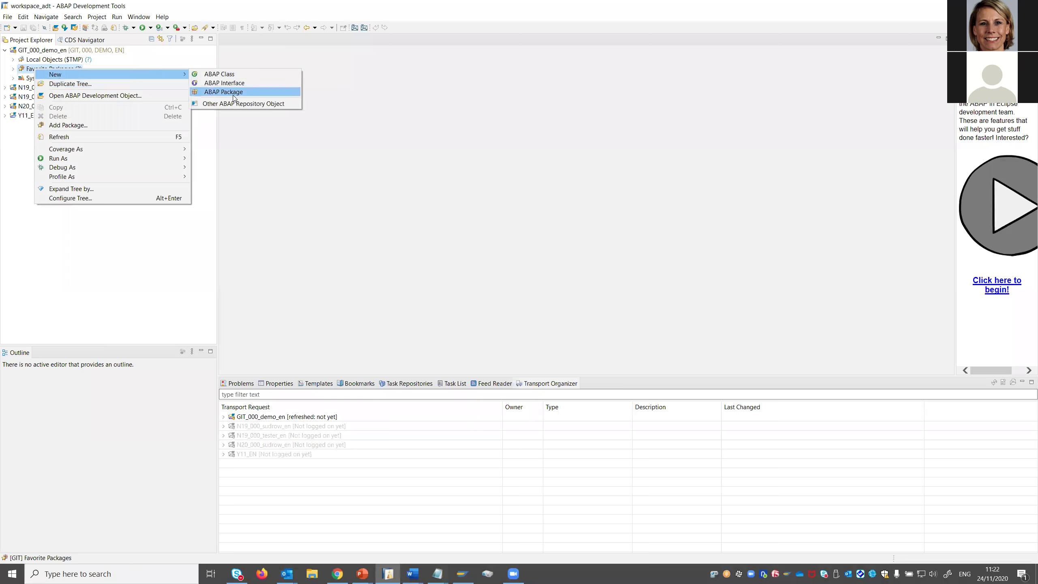
left_click(234, 98)
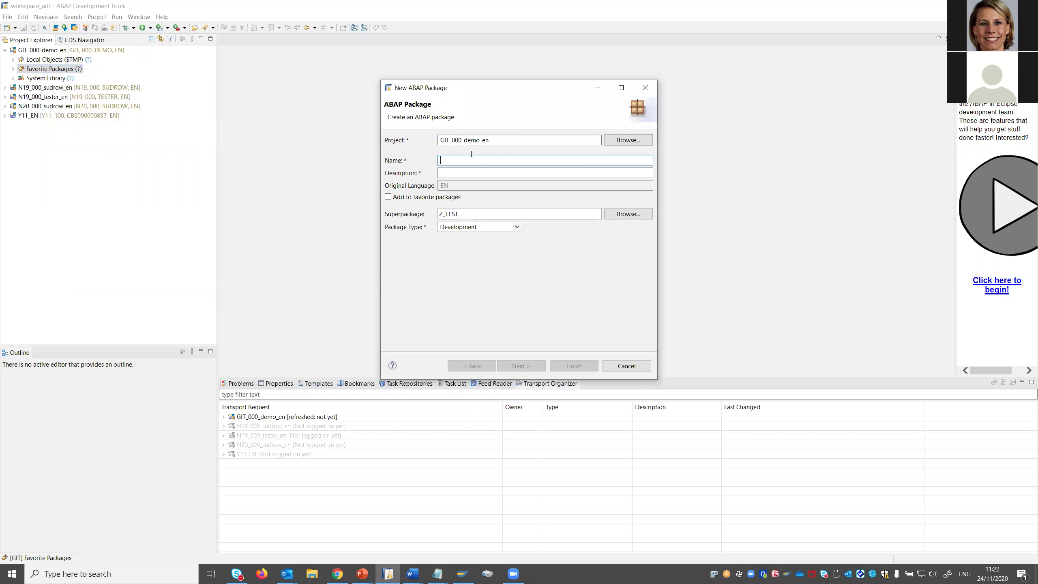
type("Z-Communit")
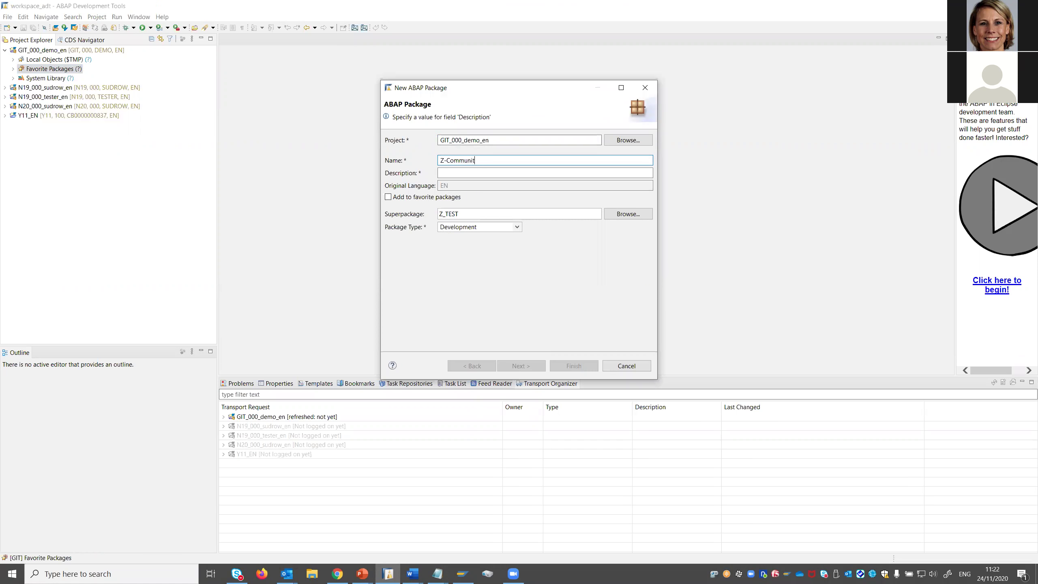
type("y")
key("Home")
key("Right")
key("Delete")
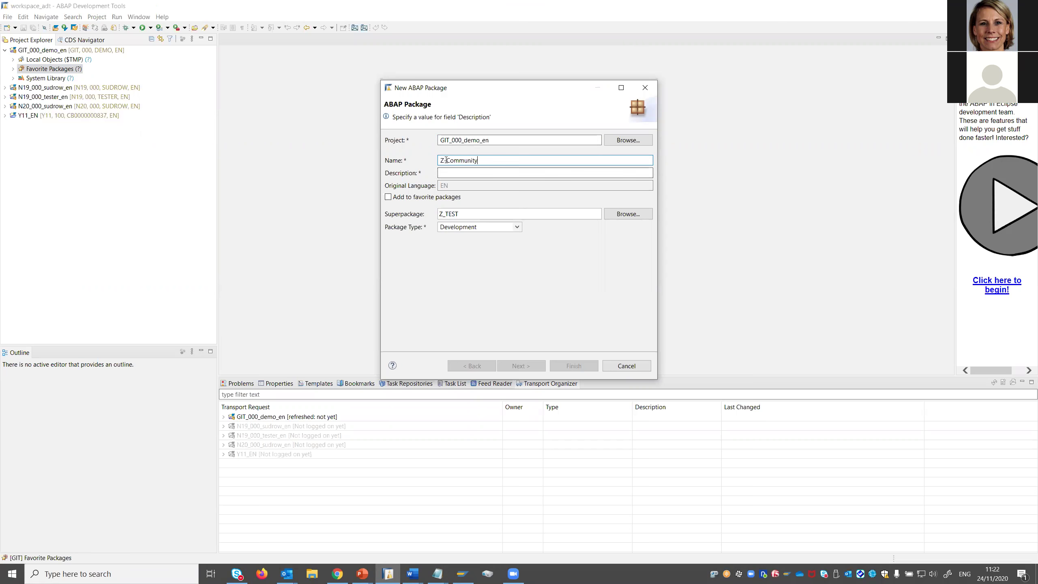
type("_")
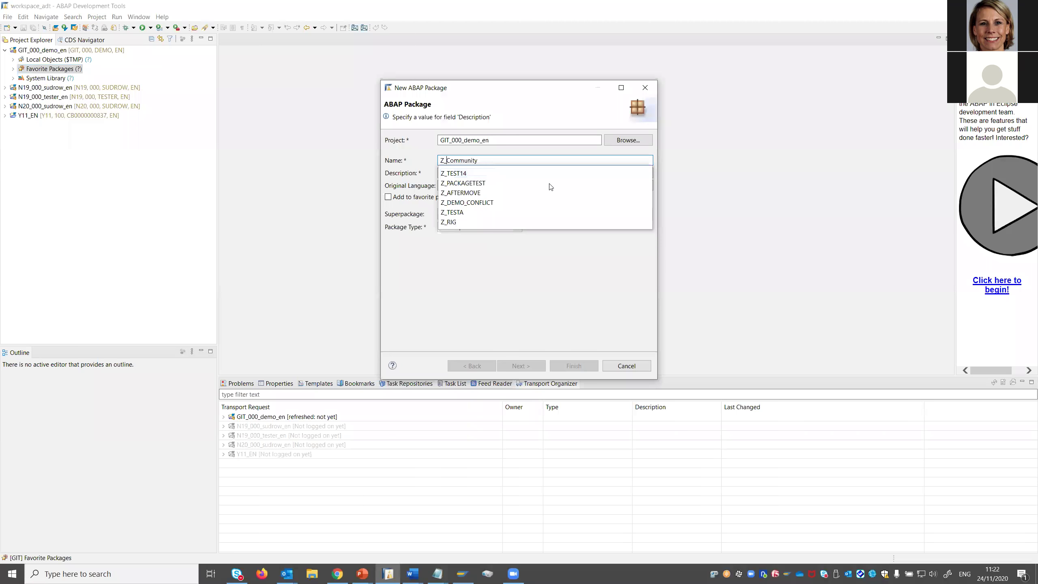
left_click(482, 161)
left_click(469, 173)
type("package for Community")
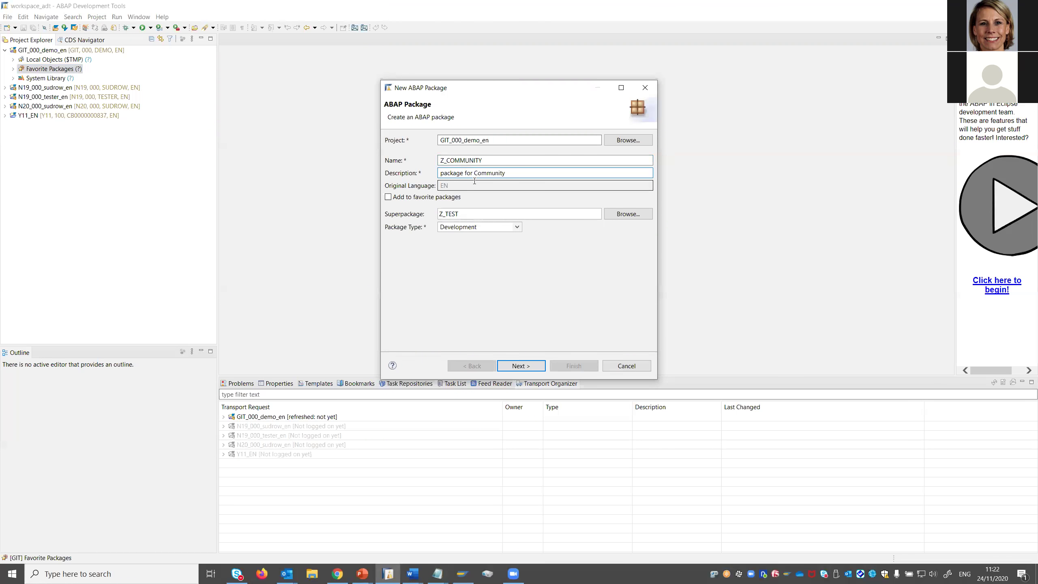
- Clear the new package's superpackage and set its software component to HOME
double_click(469, 214)
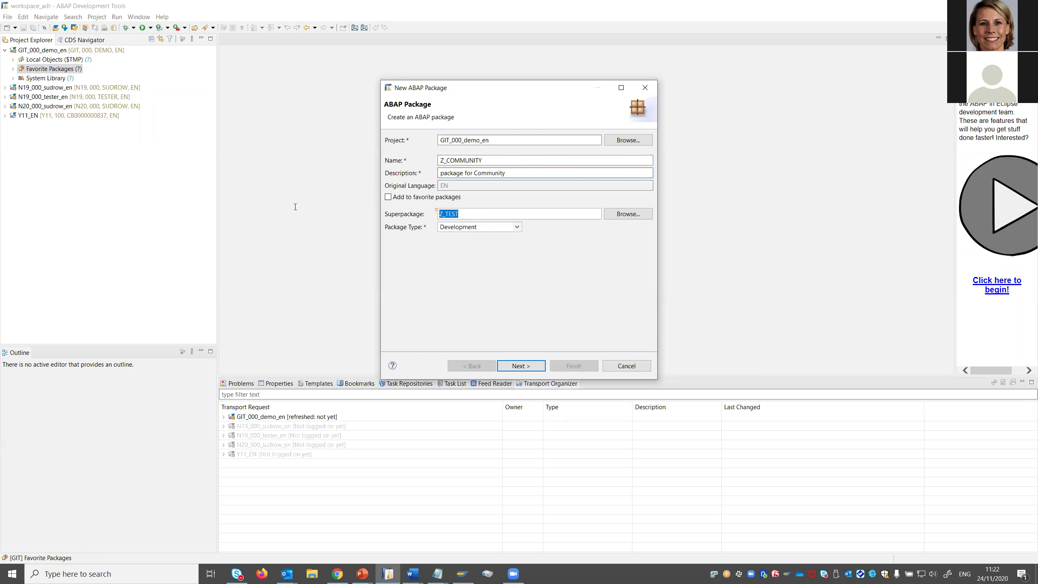
key("BackSpace")
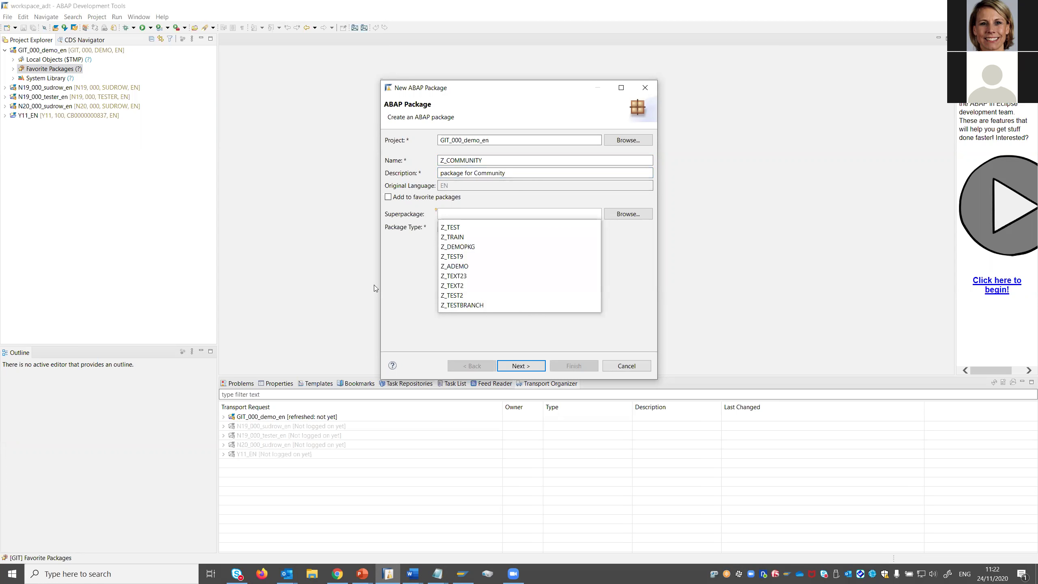
left_click(520, 365)
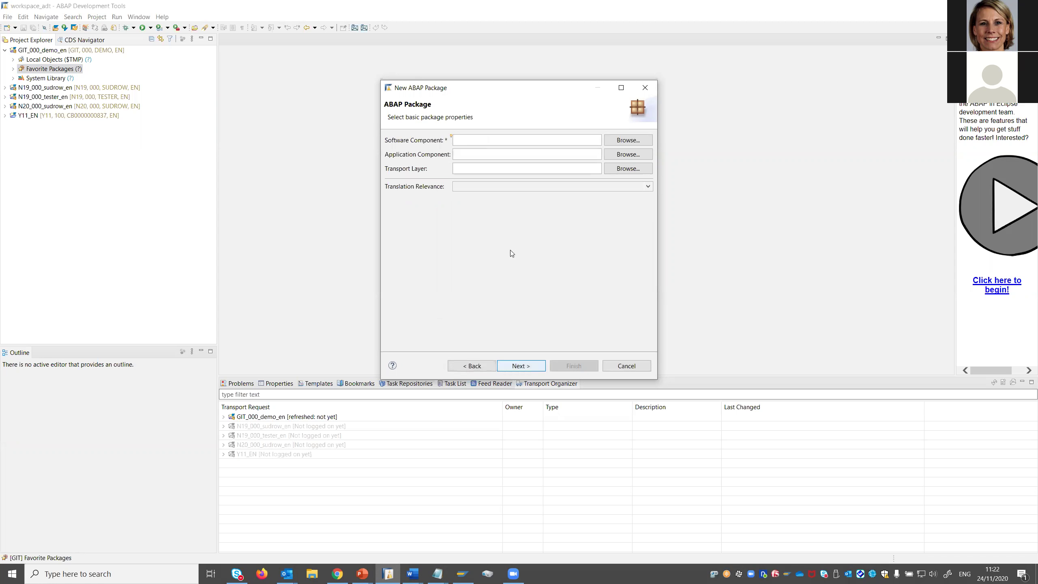
type("HOME")
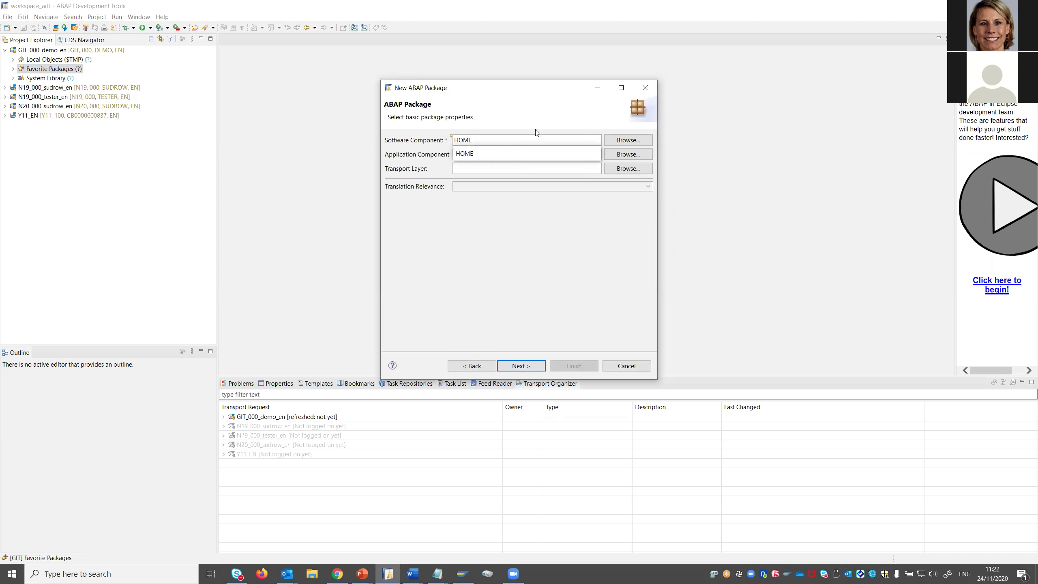
left_click(492, 168)
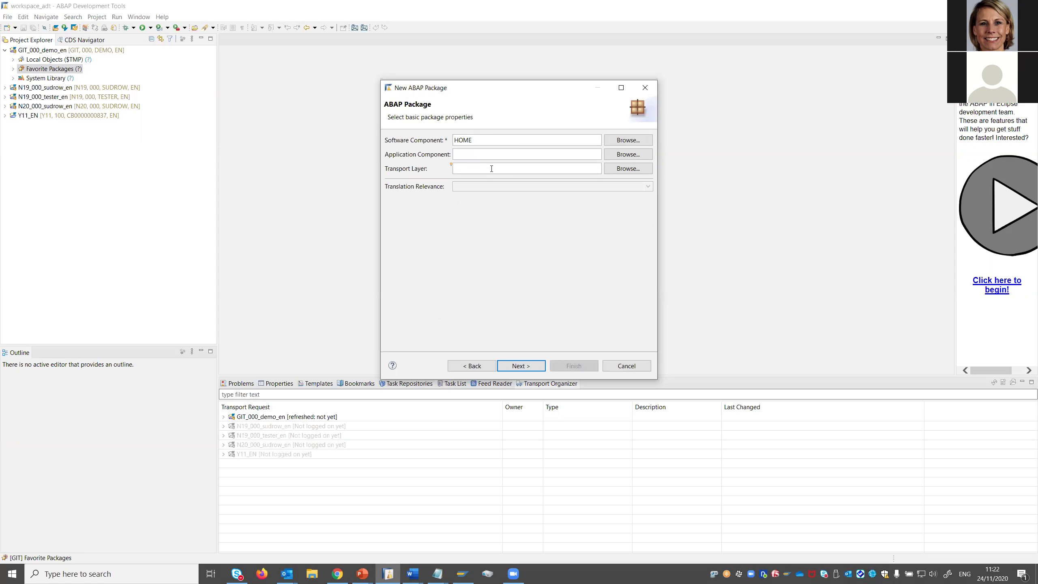
- Switch to Git-enabled CTS, check the vSID of the GIT system's demo repository, and return to the package wizard
key("alt+Tab")
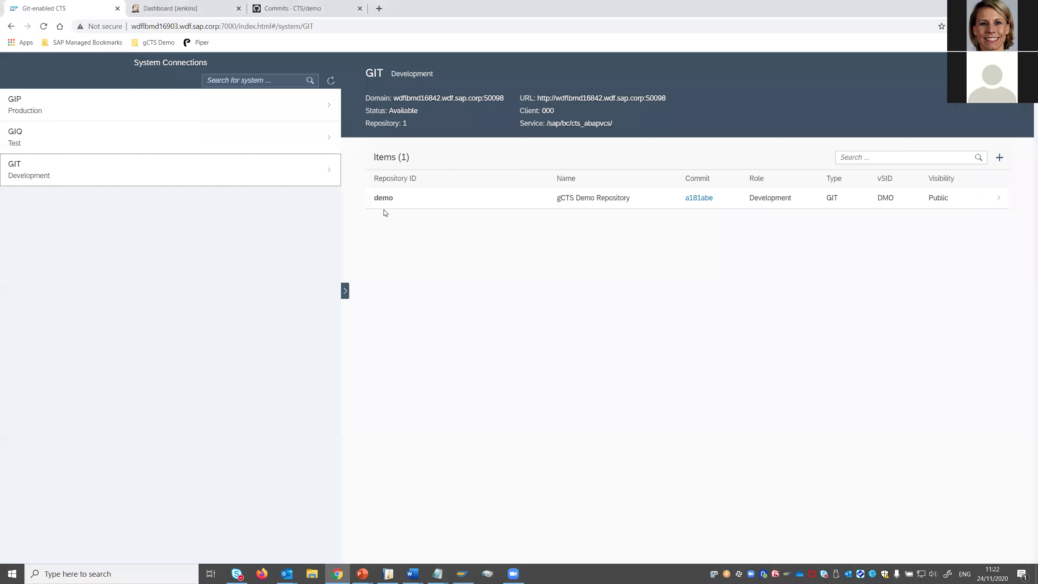
left_click(25, 172)
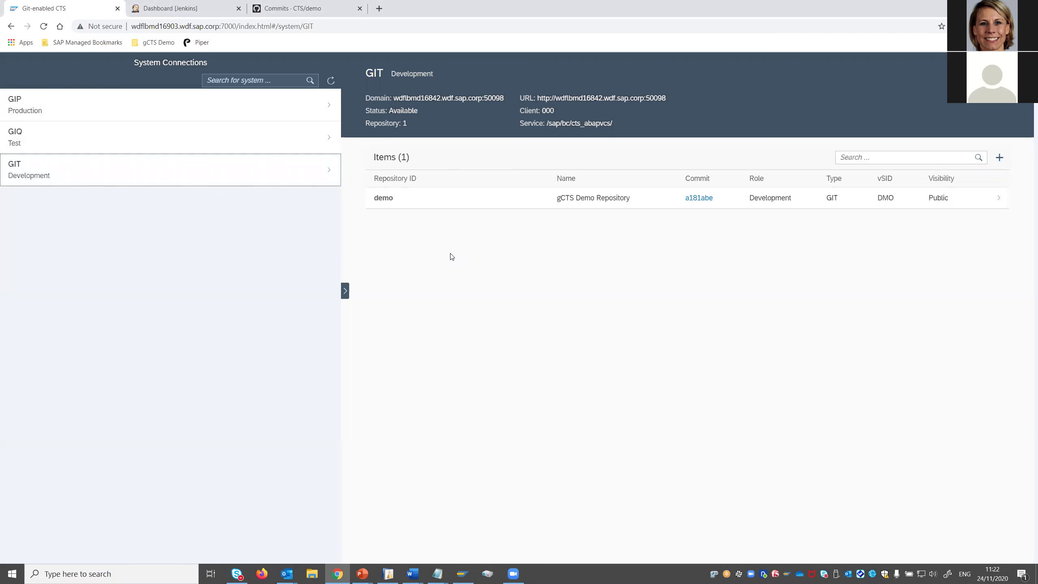
left_click(13, 165)
left_click(382, 199)
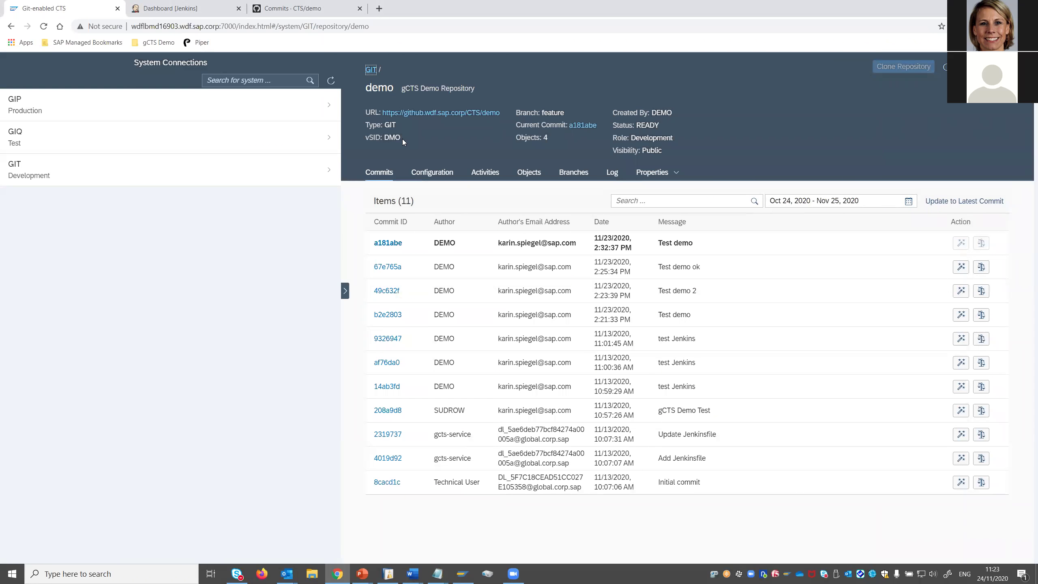
key("alt+Tab")
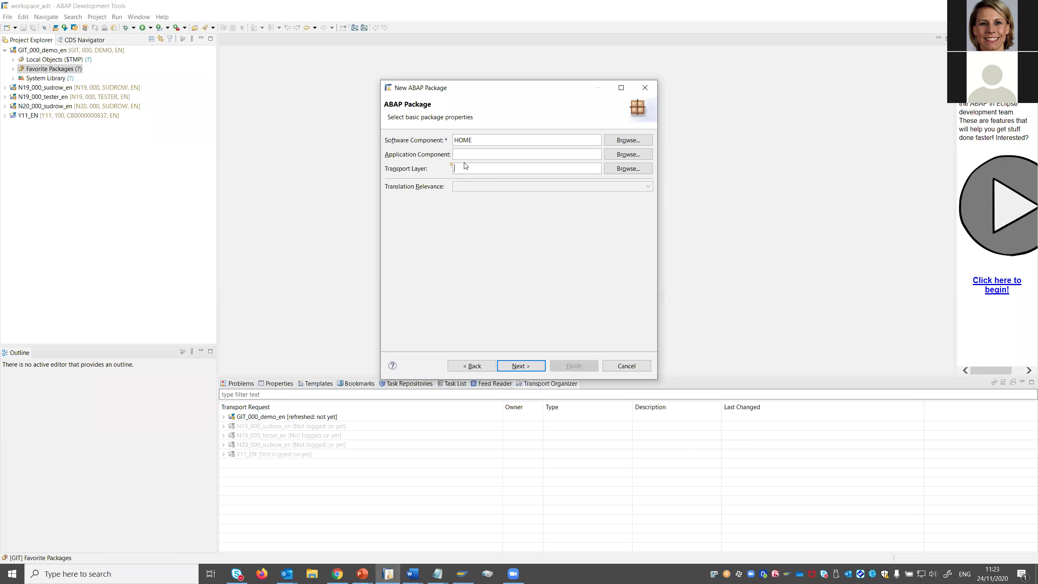
- Set the transport layer to ZDMO and create the package in a new transport request described as "Community transport"
type("ZDMO")
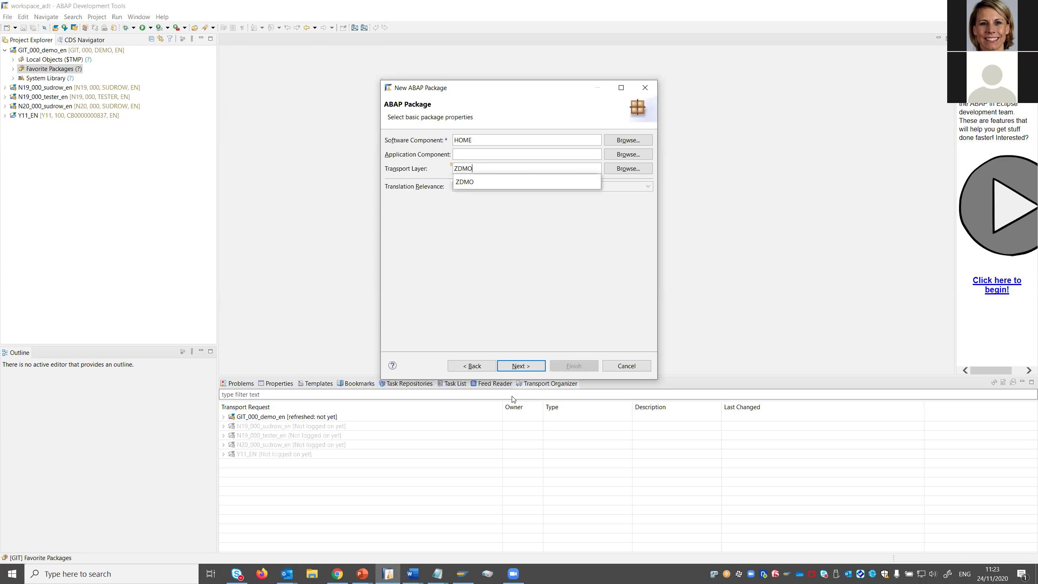
left_click(522, 367)
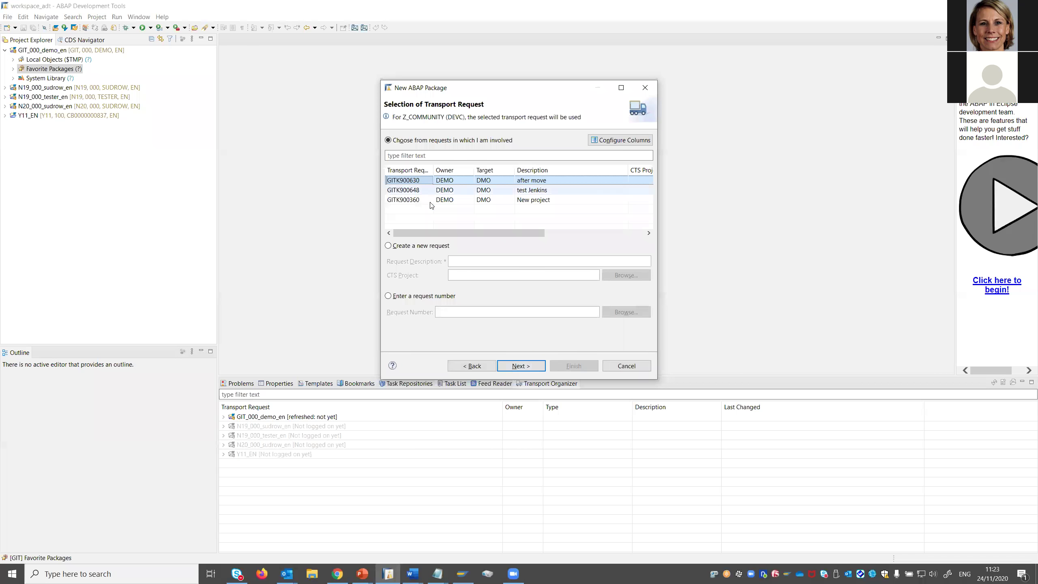
left_click(388, 246)
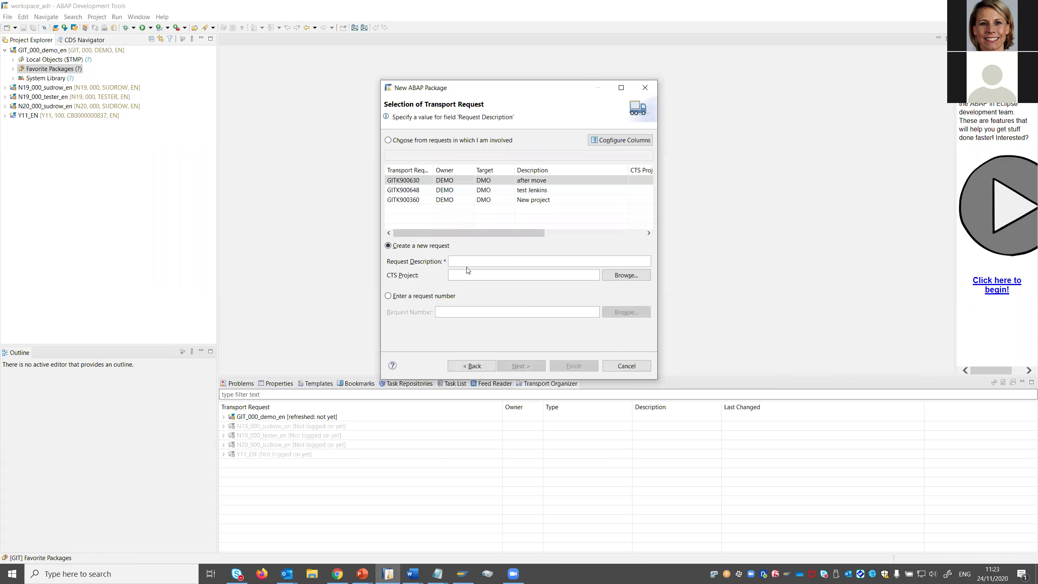
type("Comm")
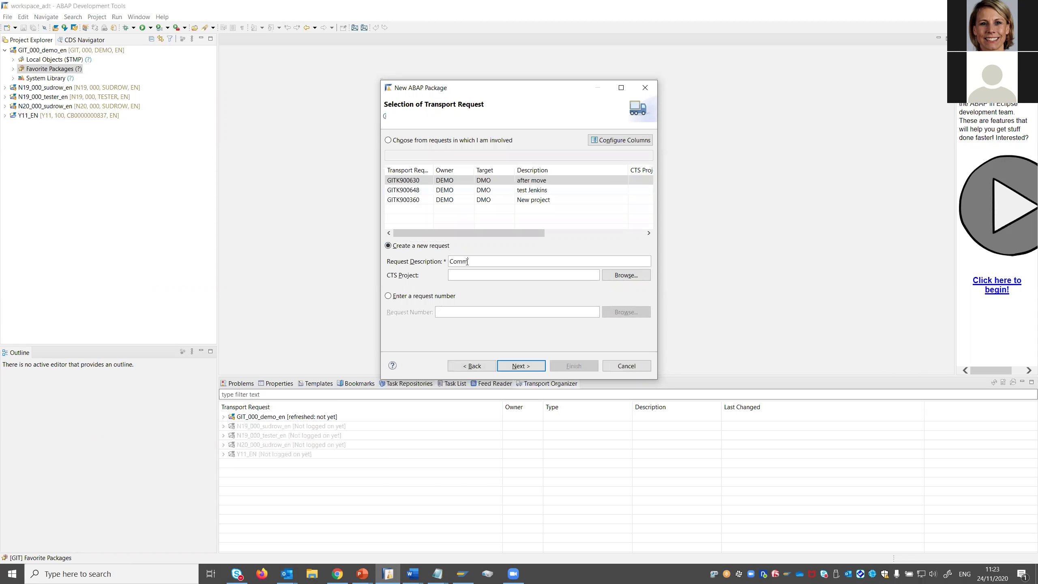
type("unity transport")
left_click(522, 365)
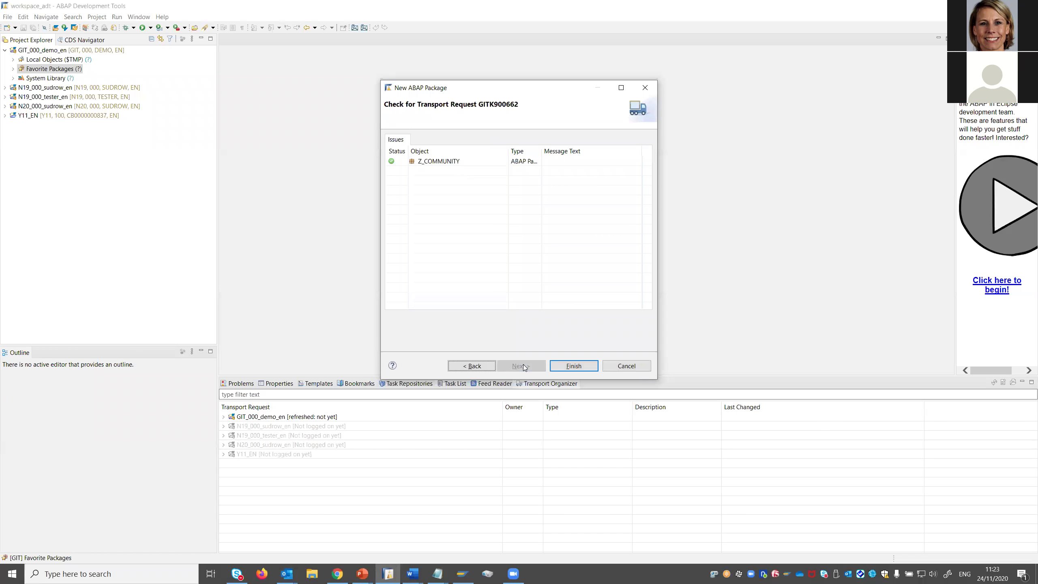
left_click(576, 366)
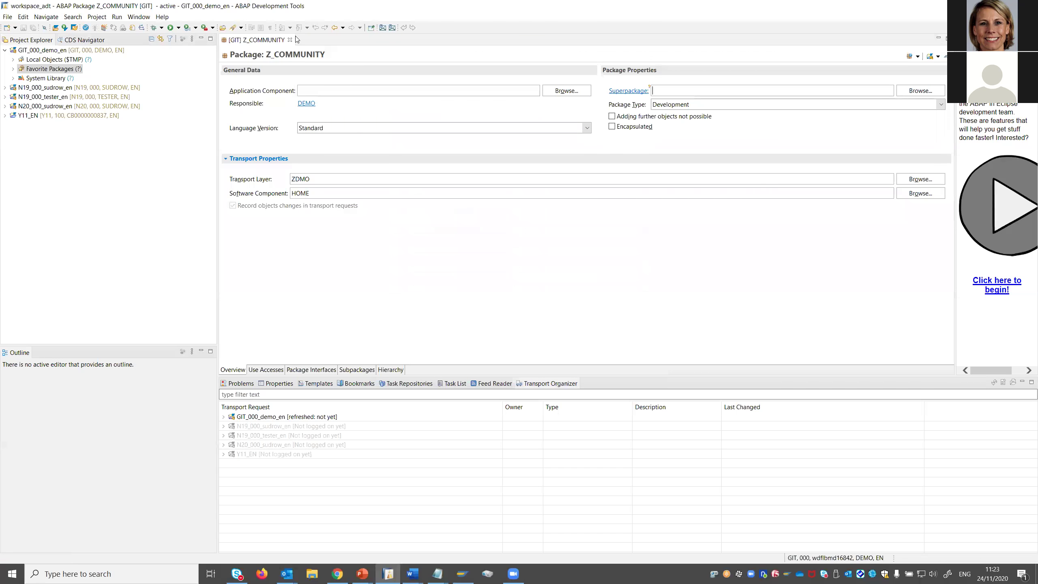
- Add the Z_COMMUNITY package to the GIT project's favorite packages and close the package editor
left_click(13, 69)
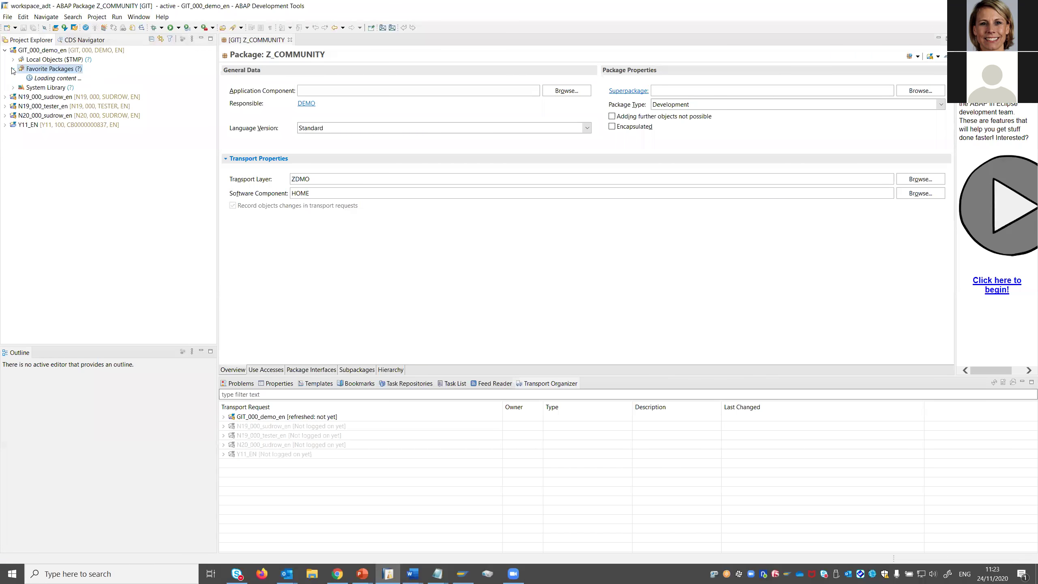
right_click(40, 70)
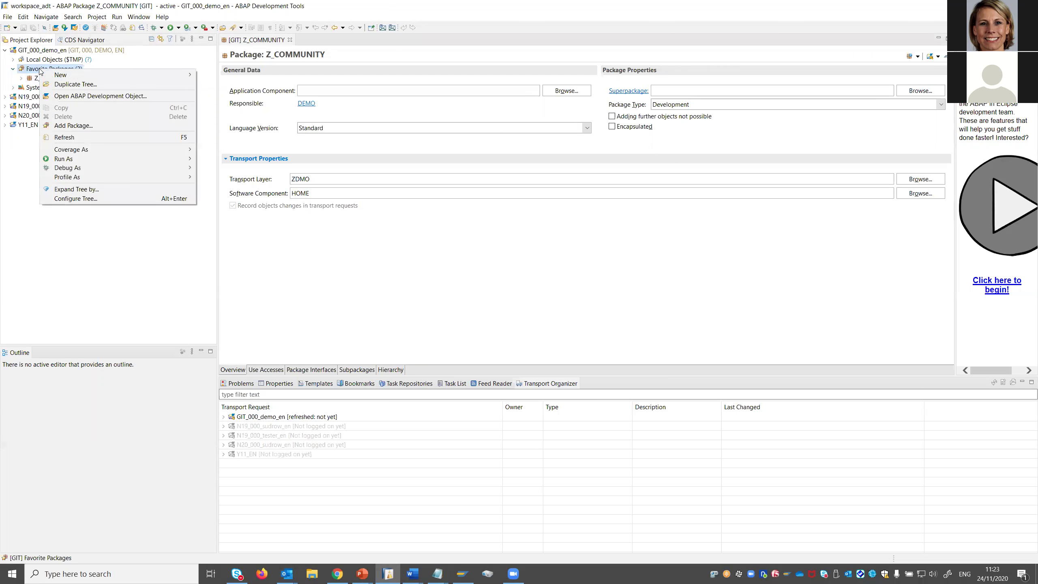
left_click(73, 126)
type("Z_commu")
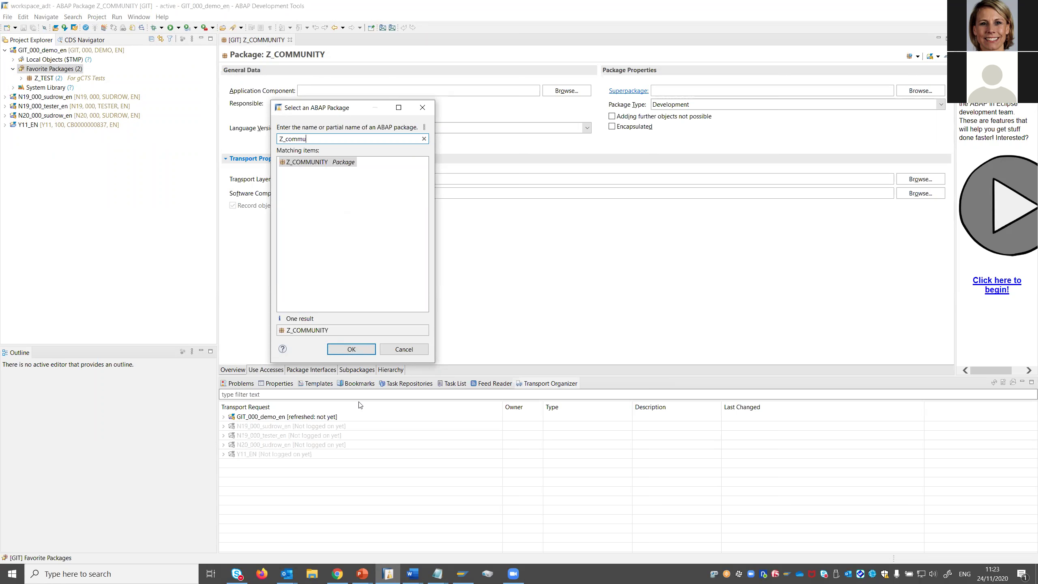
left_click(352, 347)
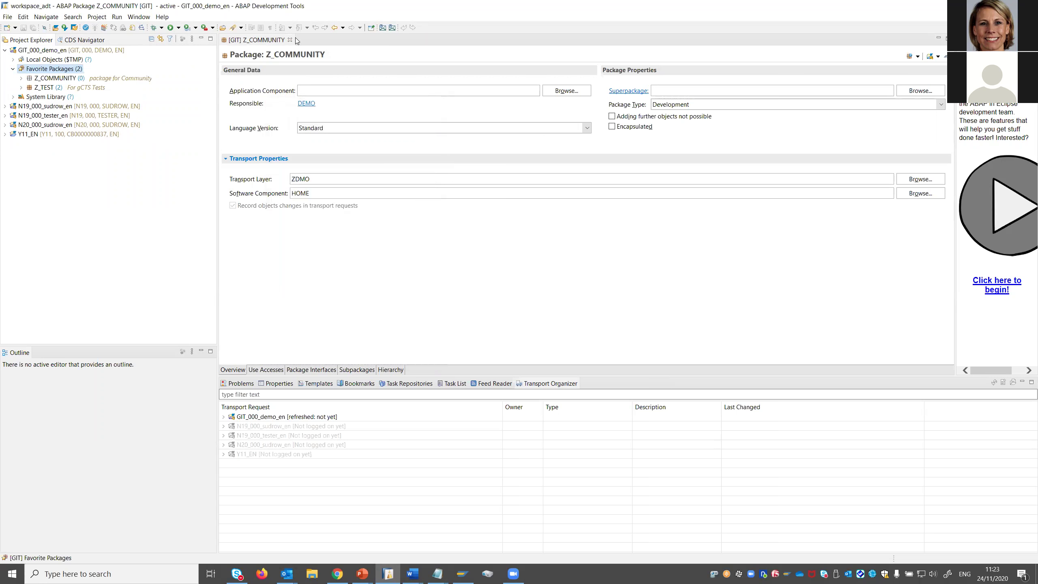
key("ctrl+w")
- Start a new ABAP class in the Z_COMMUNITY package and name it ZCL_COMMUNITY
left_click(62, 79)
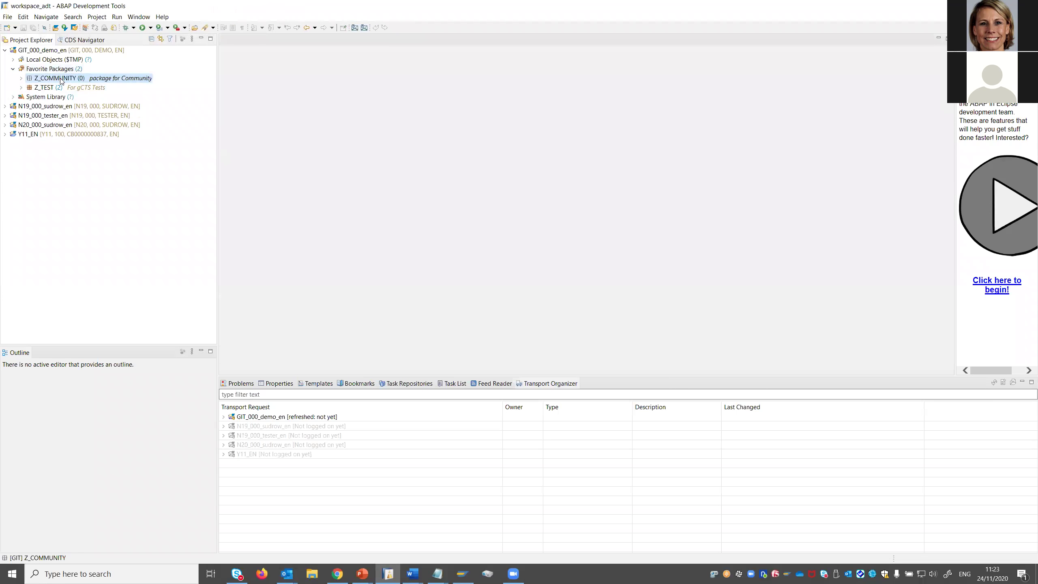
right_click(61, 79)
mouse_move(122, 84)
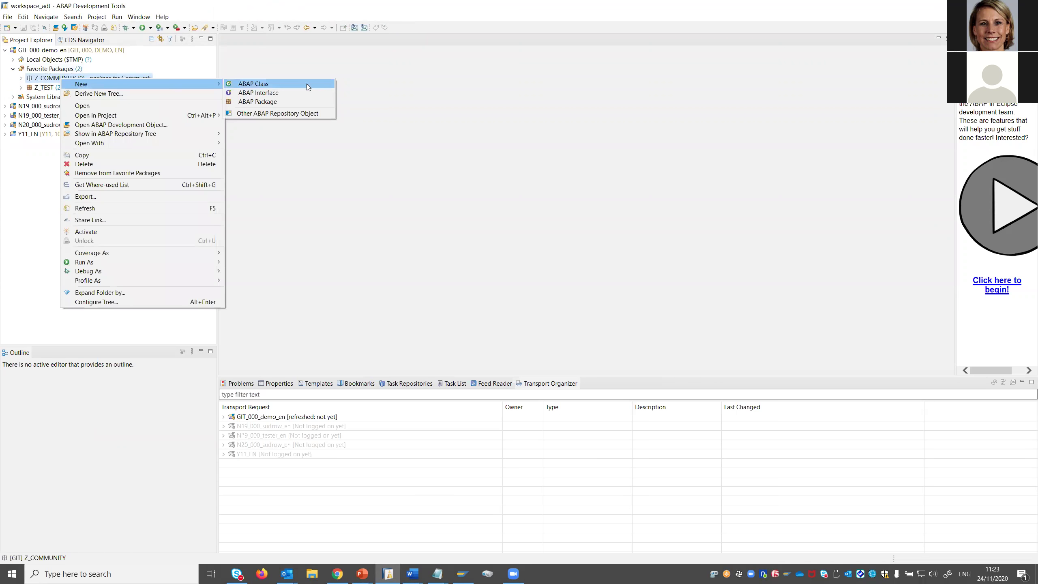
left_click(285, 87)
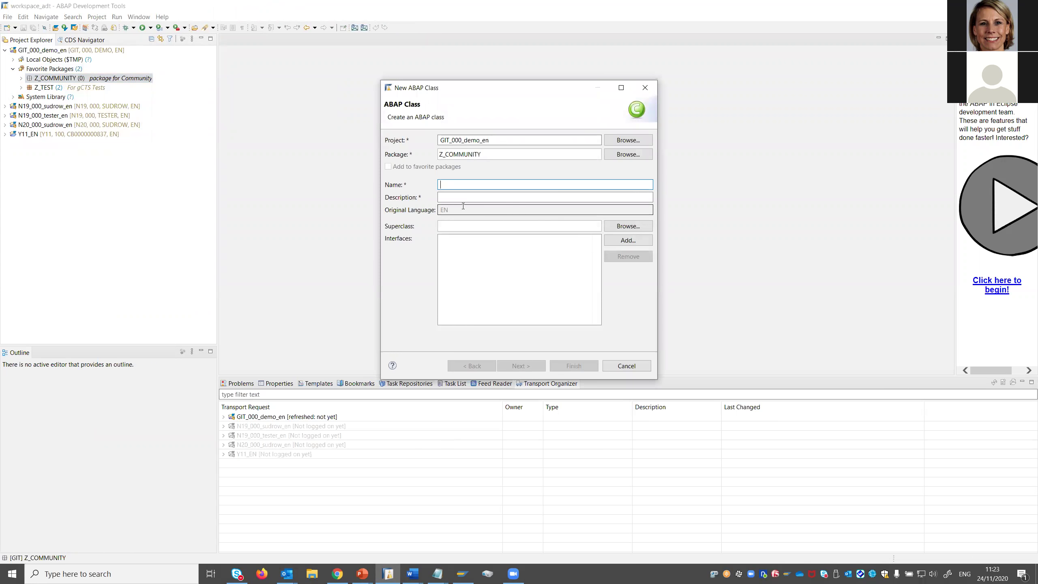
type("ZCL_COmmj")
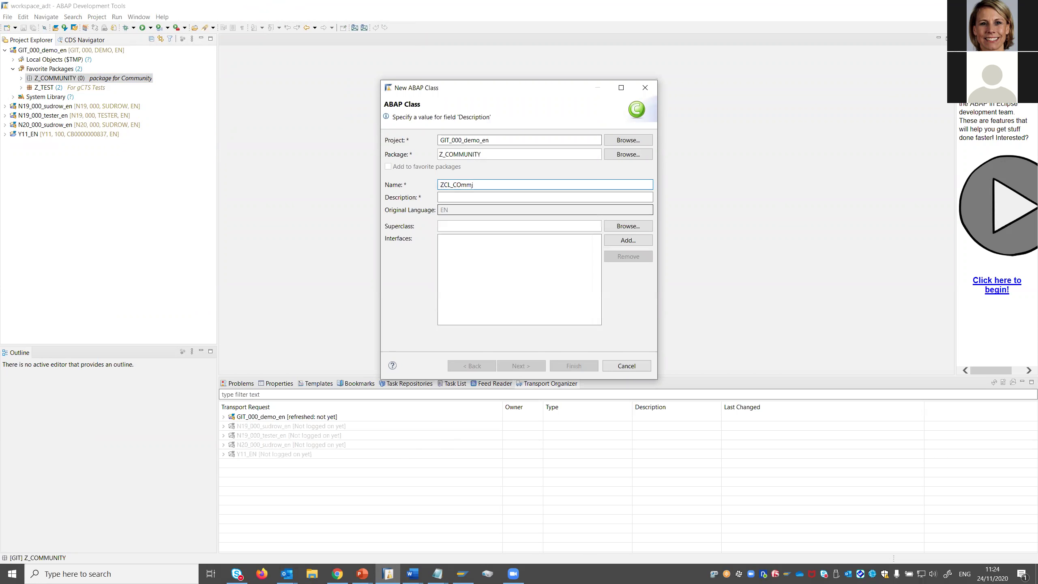
key("BackSpace")
key("BackSpace")
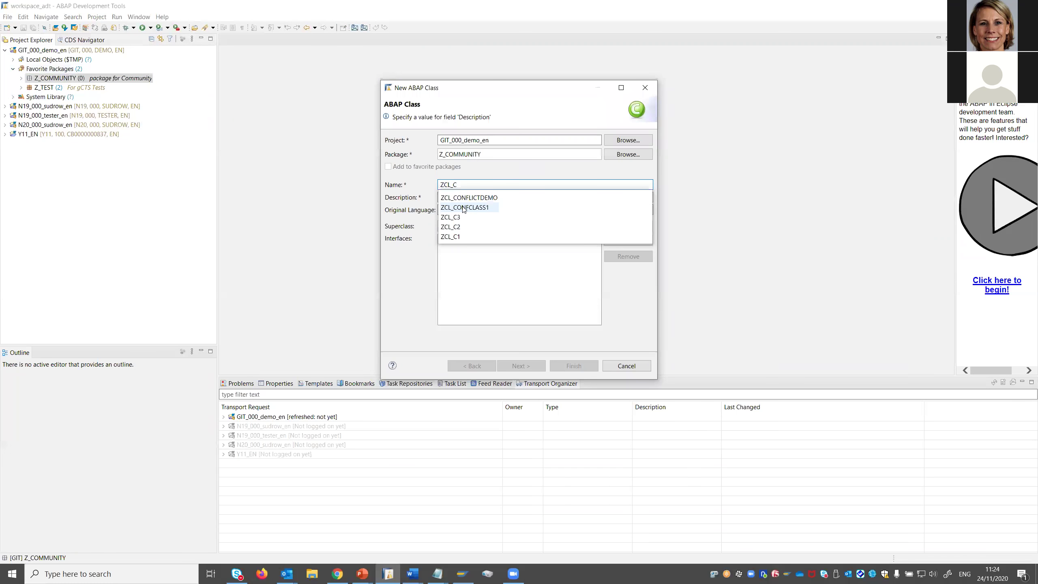
type("ommunity")
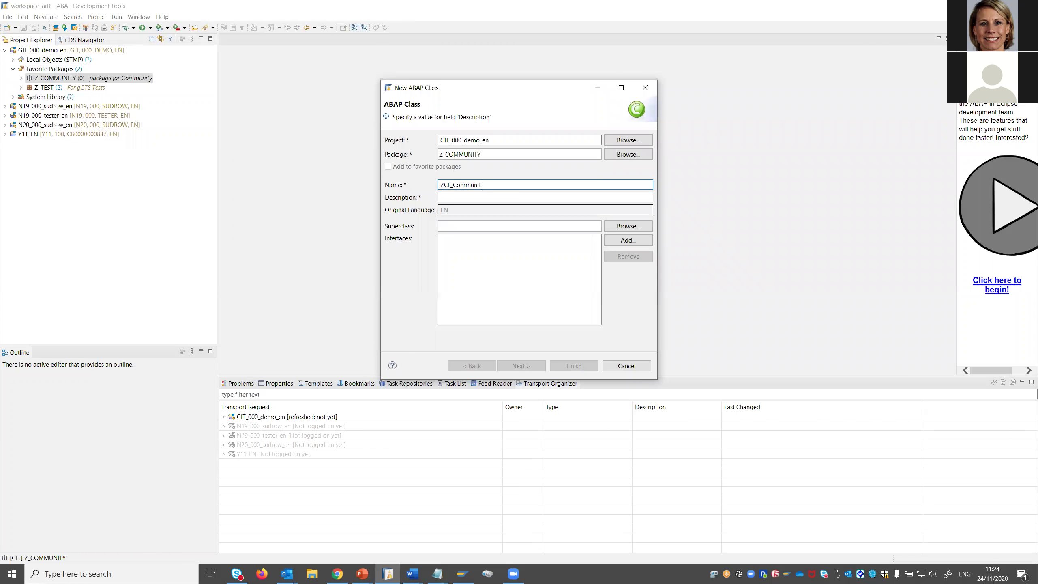
- Describe the new class as "Community class" and proceed to the transport request selection
left_click(451, 195)
type("Co")
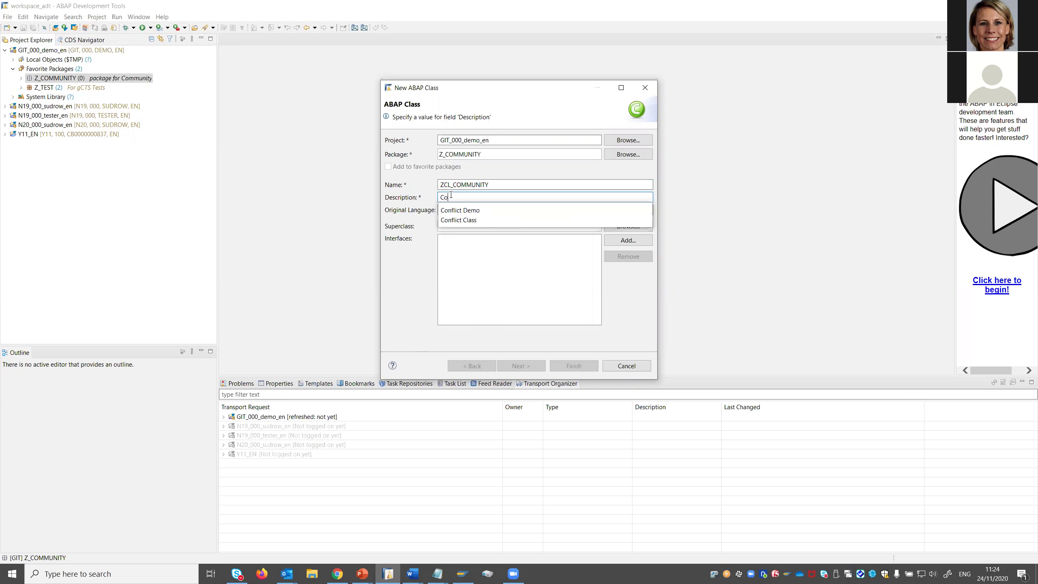
type("mmunity cla")
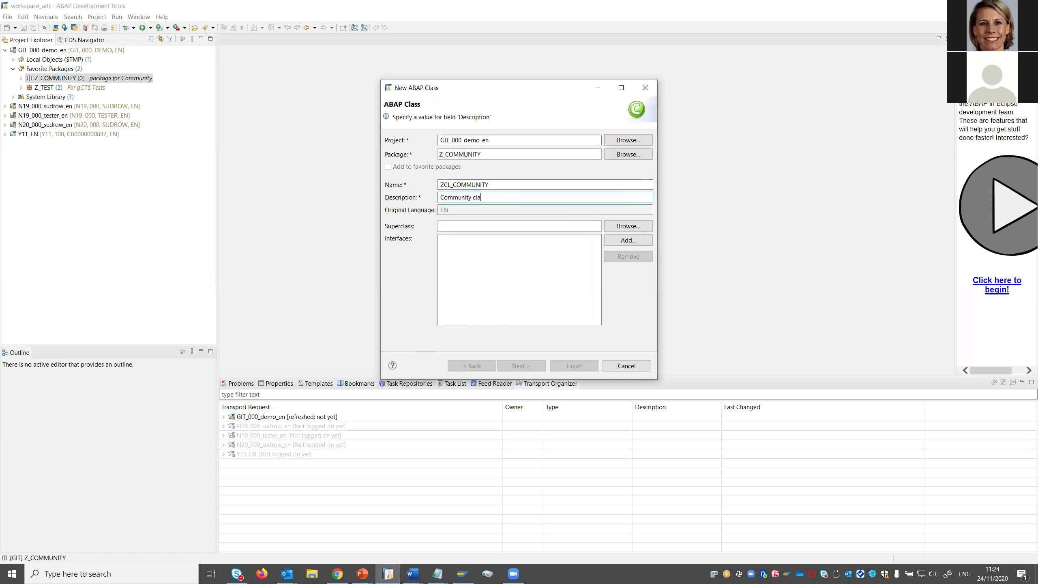
type("ss")
left_click(524, 364)
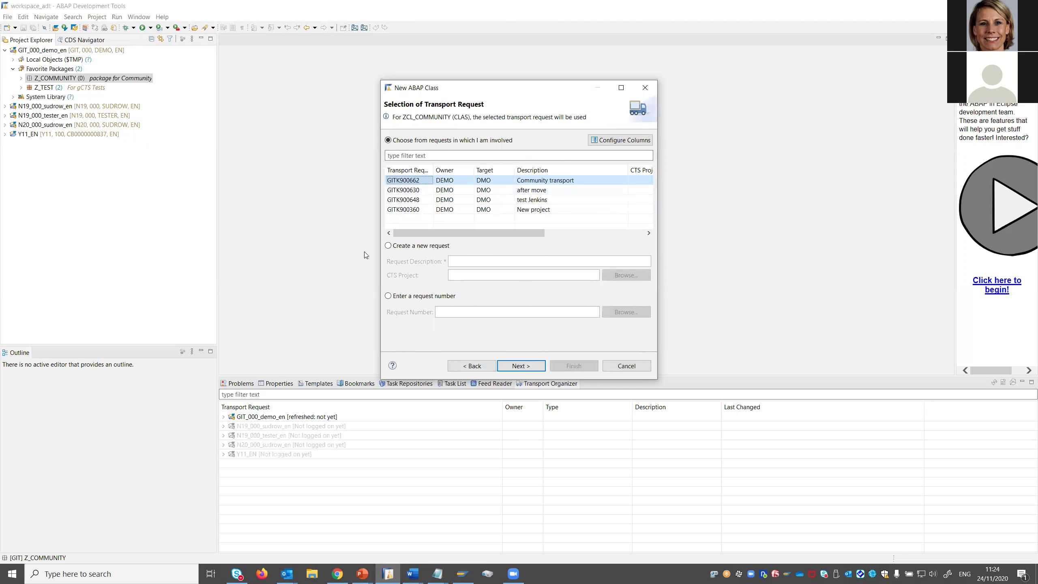
- Assign ZCL_COMMUNITY to the "Community transport" request and finish creating the class
left_click(522, 366)
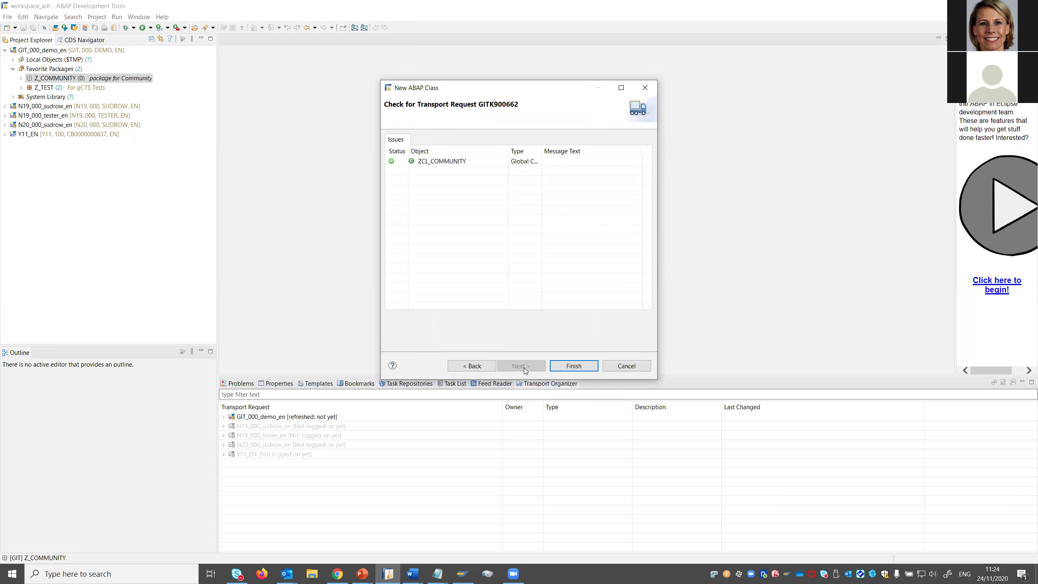
left_click(590, 365)
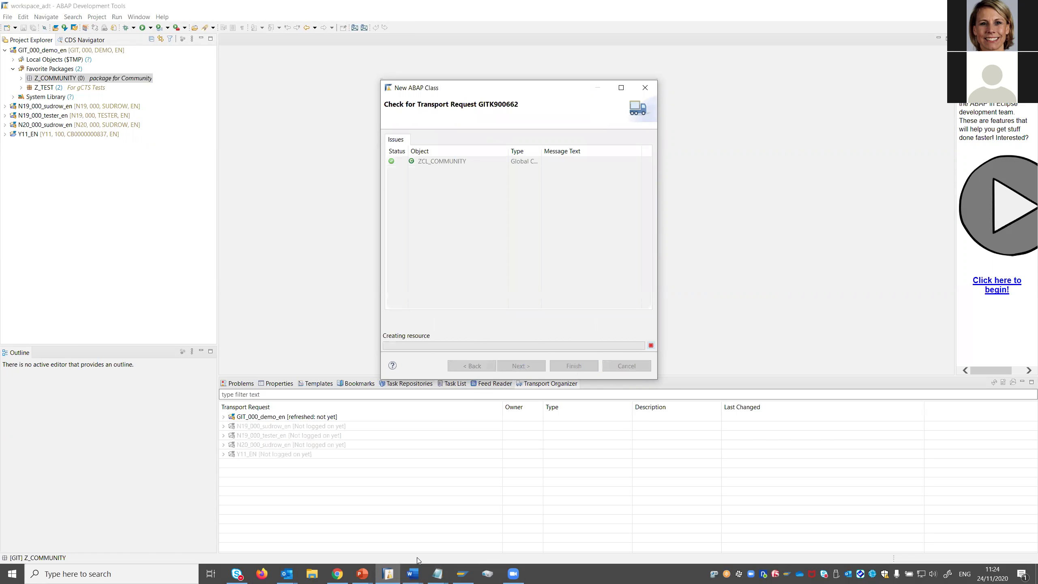
- Switch to democlass.abap.txt in Notepad and copy the entire demo class source code
mouse_move(438, 574)
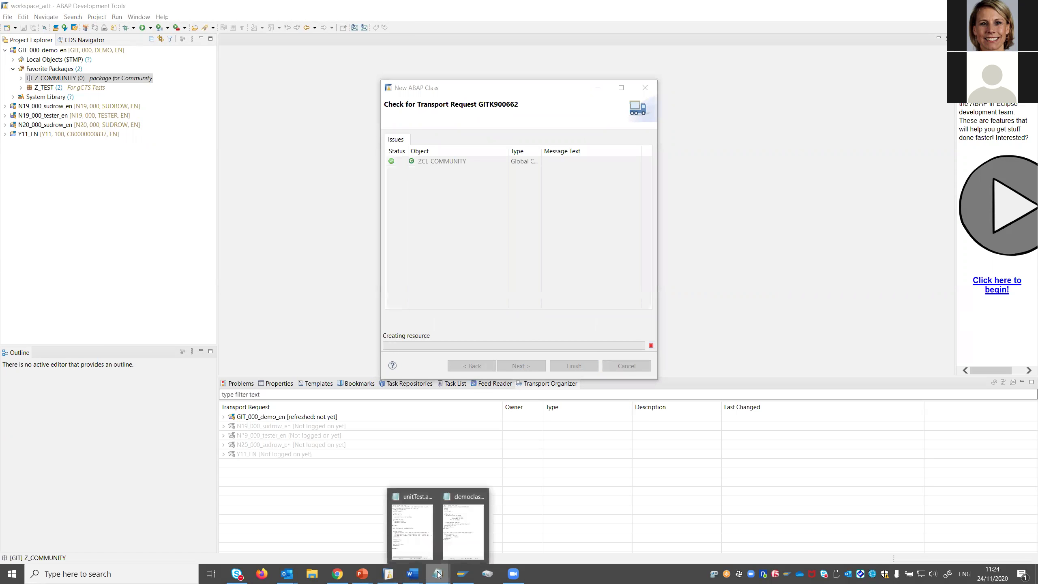
left_click(468, 536)
left_click(307, 290)
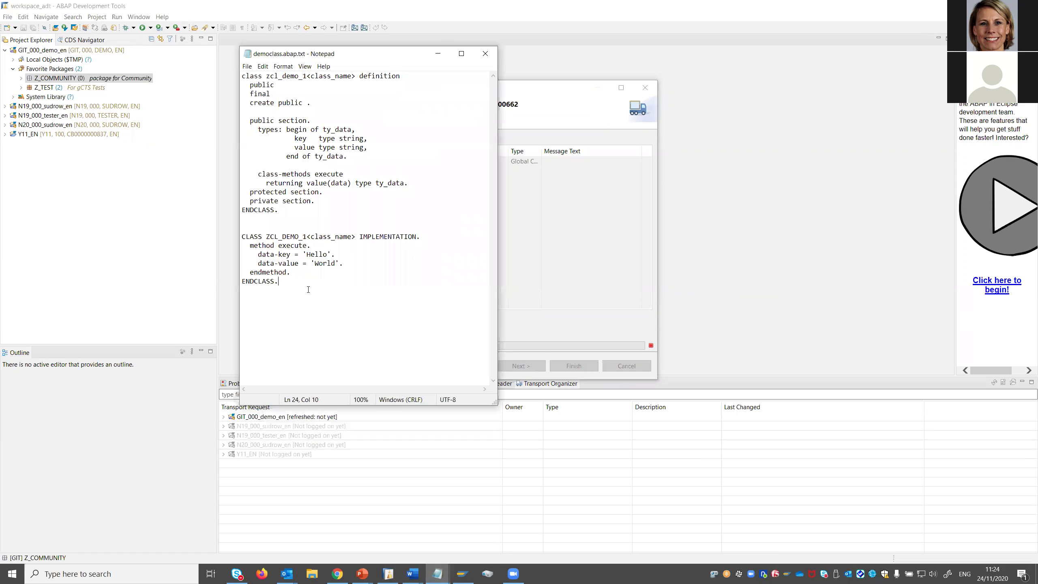
key("ctrl+a")
key("ctrl+c")
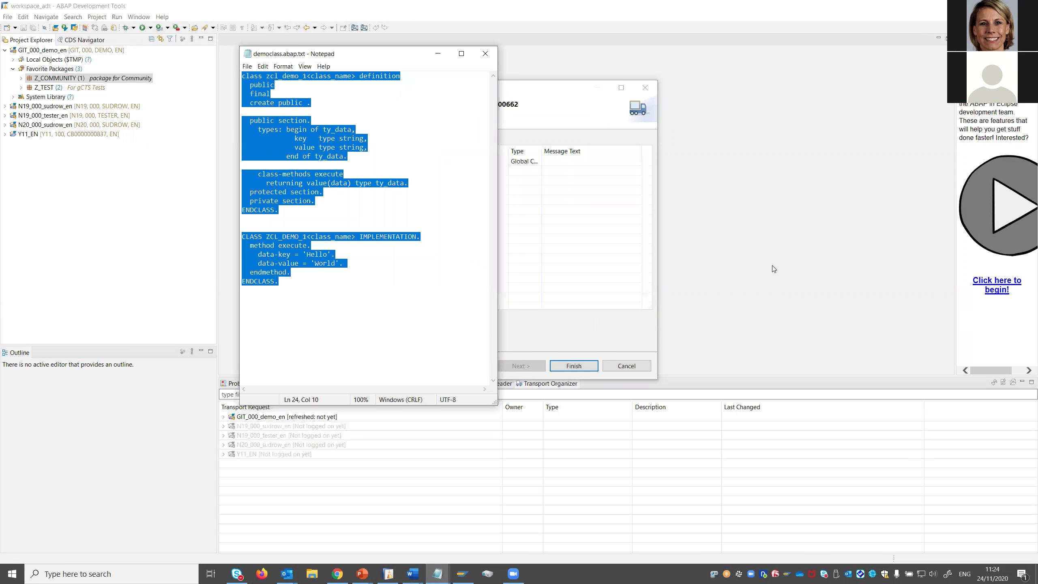
- Return to ABAP Development Tools, close the completed class wizard and replace the whole generated ZCL_COMMUNITY source with the copied code
left_click(772, 265)
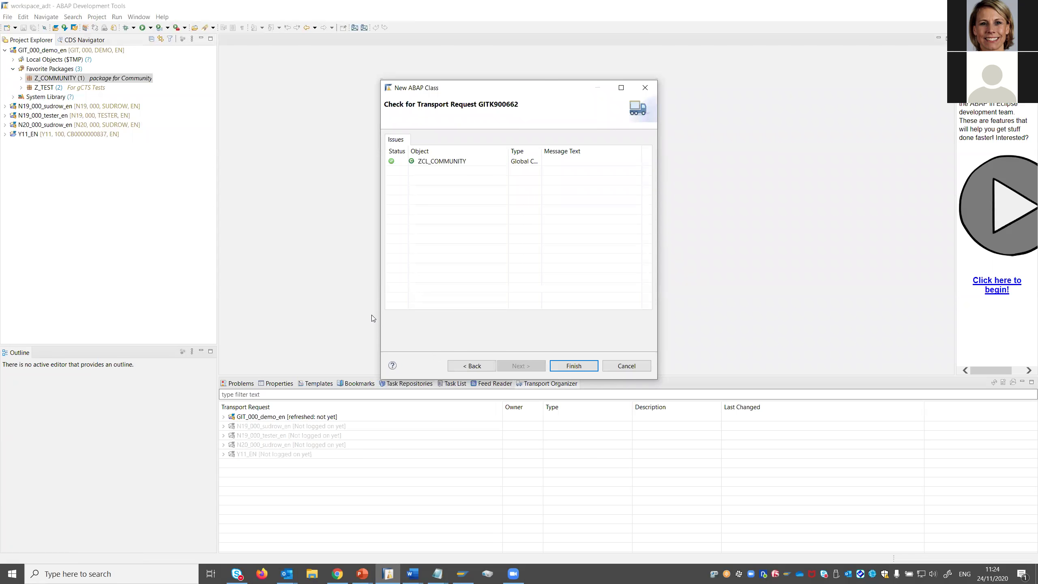
left_click(574, 366)
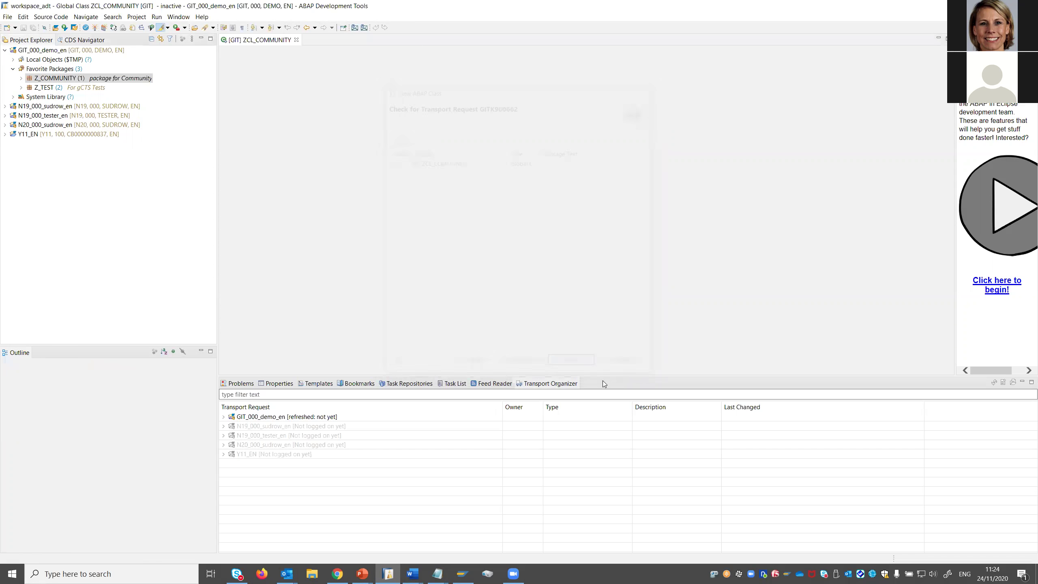
left_click_drag(286, 169, 229, 64)
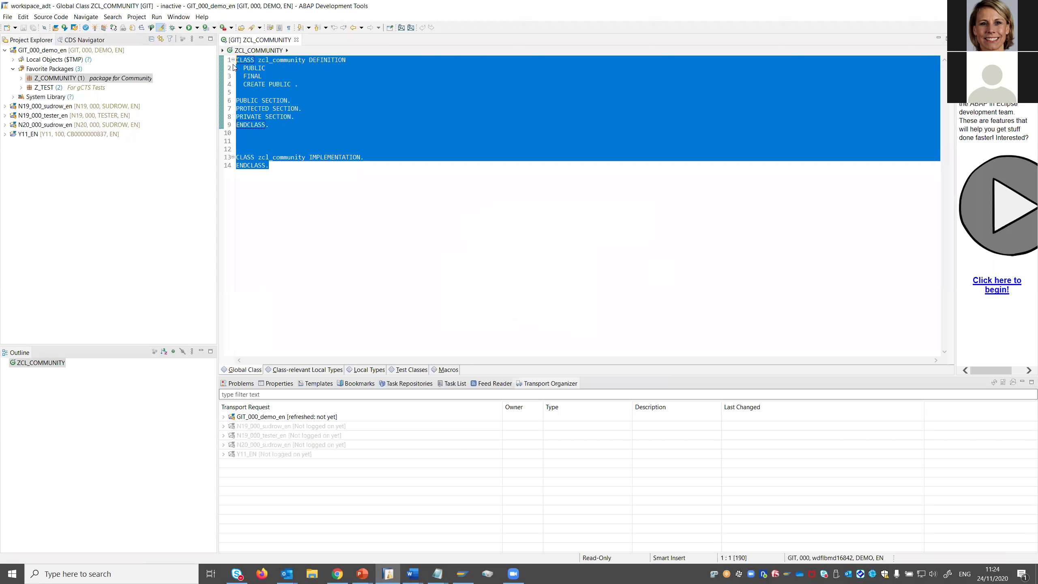
key("ctrl+v")
- Replace the demo_1<class_name> placeholder with "community" in the class definition and implementation, and activate the class
left_click_drag(272, 59, 332, 60)
type("community")
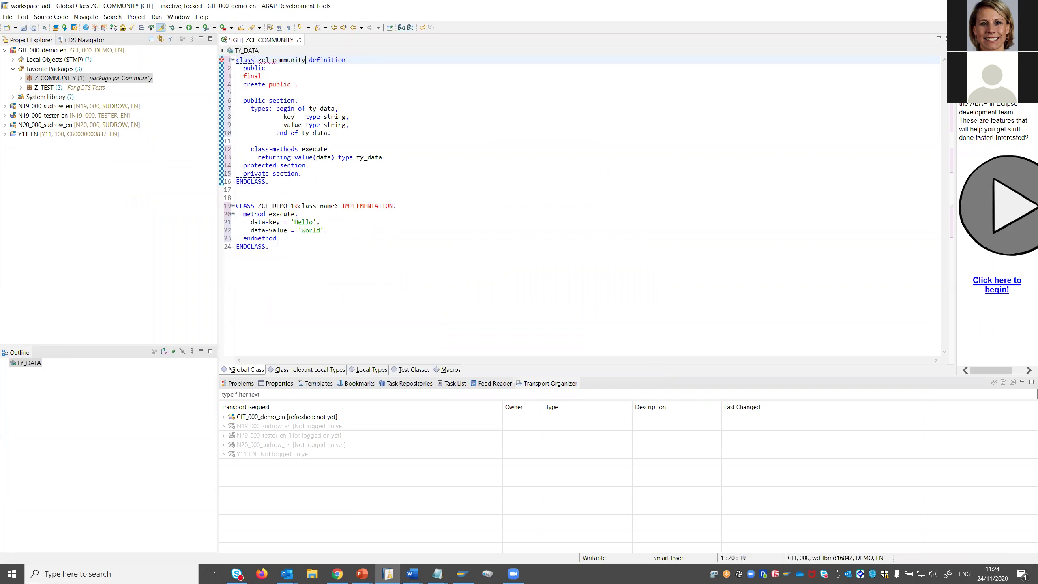
left_click_drag(273, 205, 340, 205)
type("community")
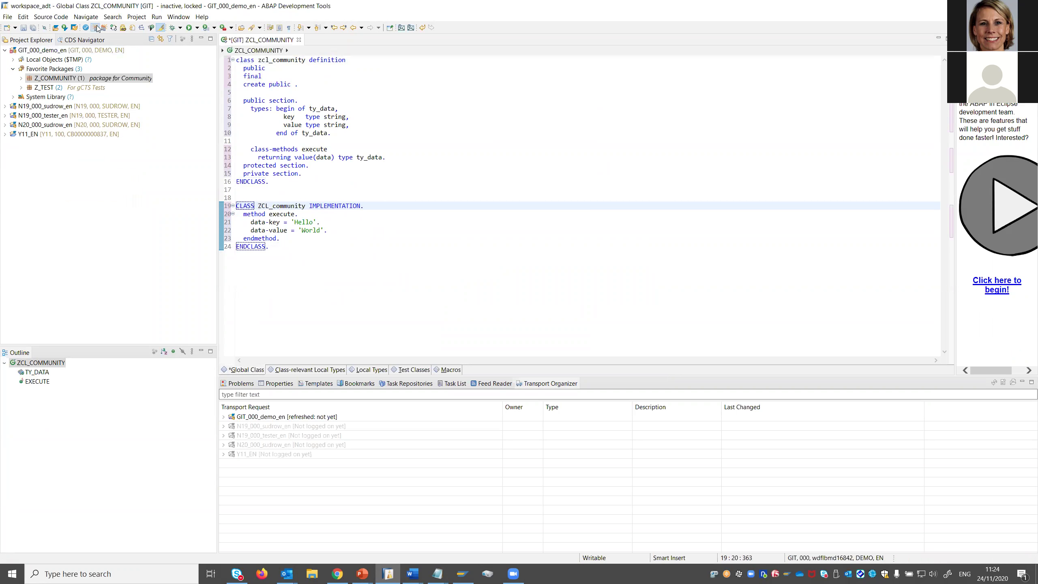
key("ctrl+F3")
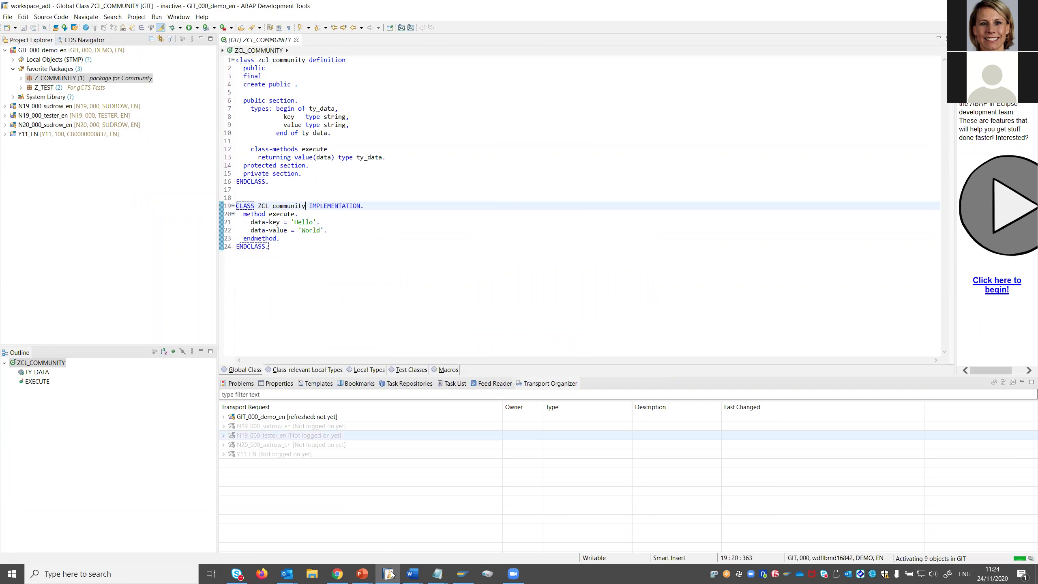
- Switch to unitTest.aunit.txt in Notepad and copy the entire unit test source code
mouse_move(438, 574)
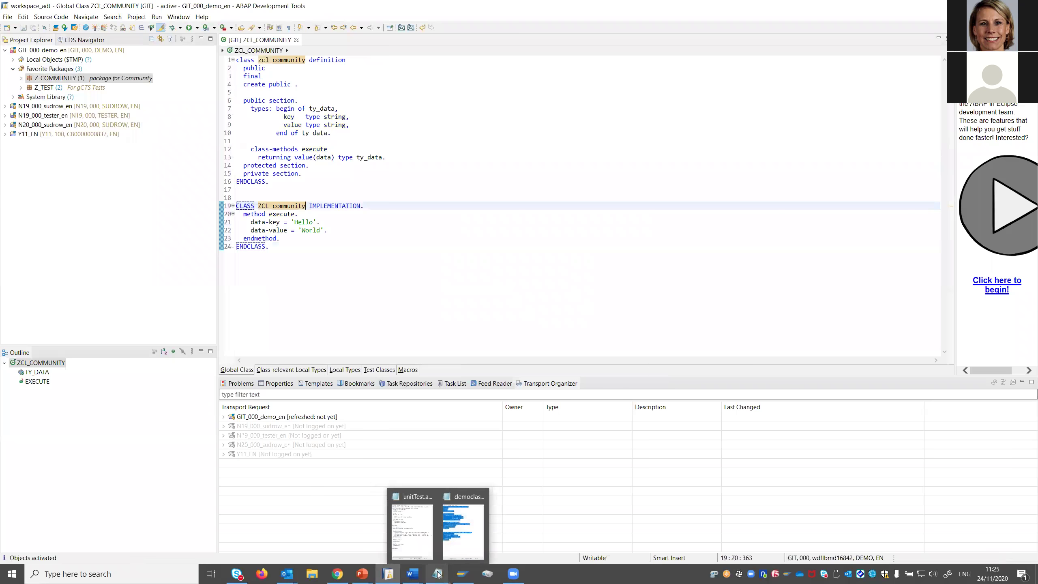
left_click(419, 548)
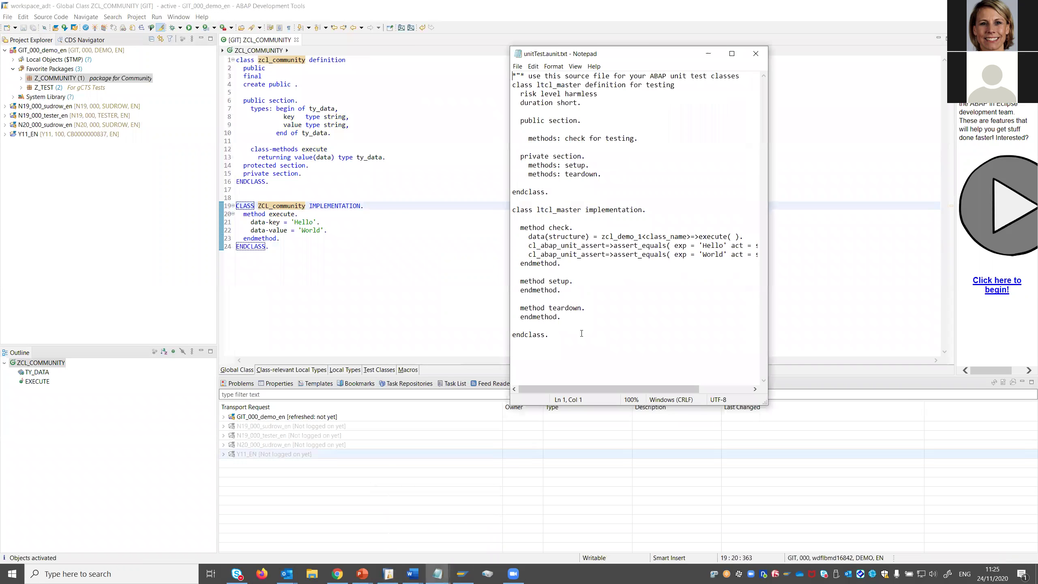
key("ctrl+a")
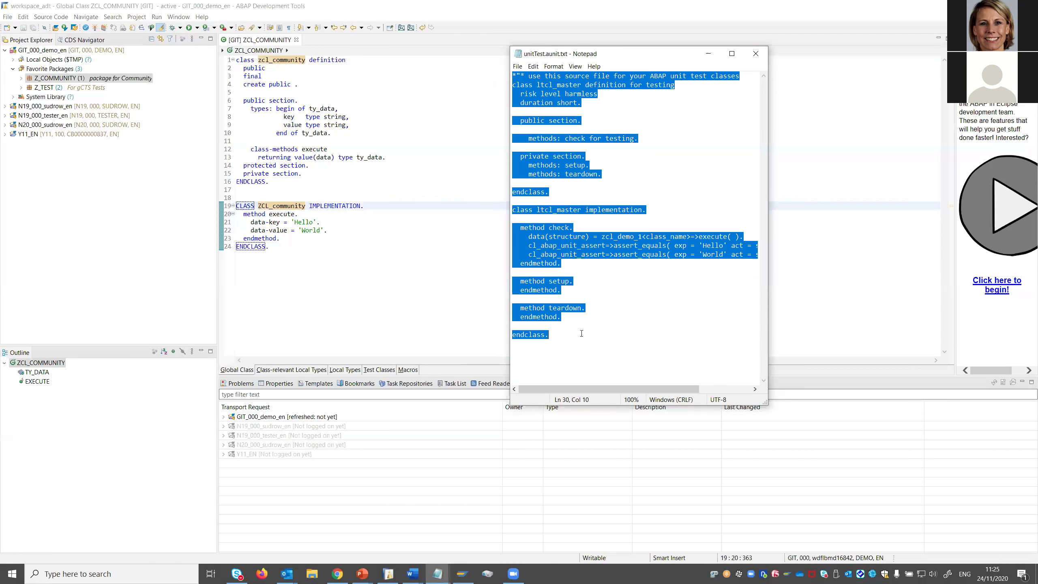
- Return to ABAP Development Tools and replace the test class source of ZCL_COMMUNITY with the copied ltcl_master unit test code
left_click(359, 243)
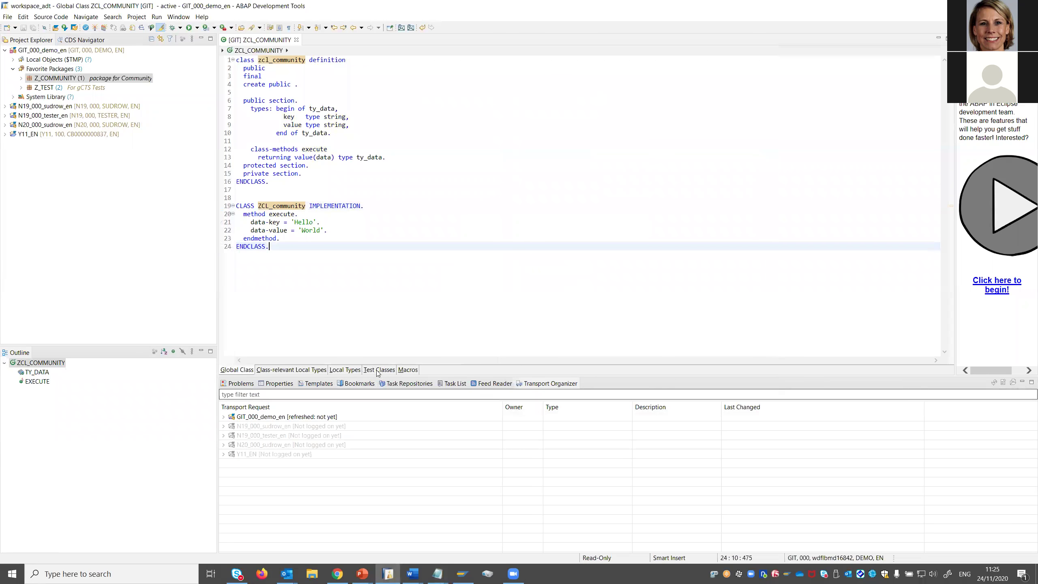
key("ctrl+shift+F12")
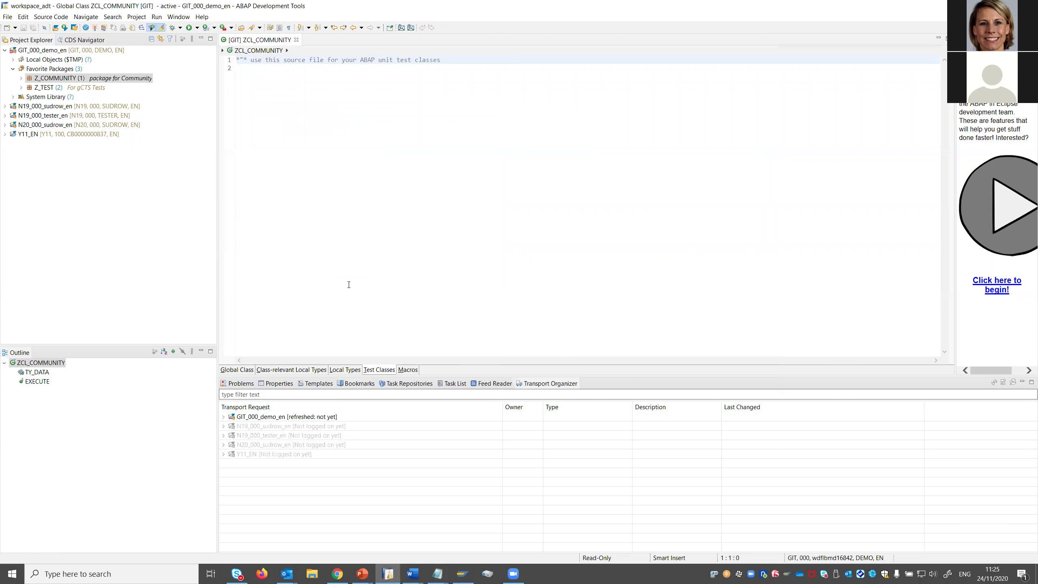
key("ctrl+a")
type("*\"* use this source file for your ABAP unit test classes class ltcl_master definition for testing   risk level harmless   duration short.    public section.      methods: check for testing.    private section.     methods: setup.     methods: teardown.  endclass.  class ltcl_master implementation.    method check.     data(structure) = zcl_demo_1<class_name>=>execute( ).     cl_abap_unit_assert=>assert_equals( exp = 'Hello' act = structure-key ).     cl_abap_unit_assert=>assert_equals( exp = 'World' act = structure-value ).   endmethod.    method setup.   endmethod.    method teardown.   endmethod.  endclass.")
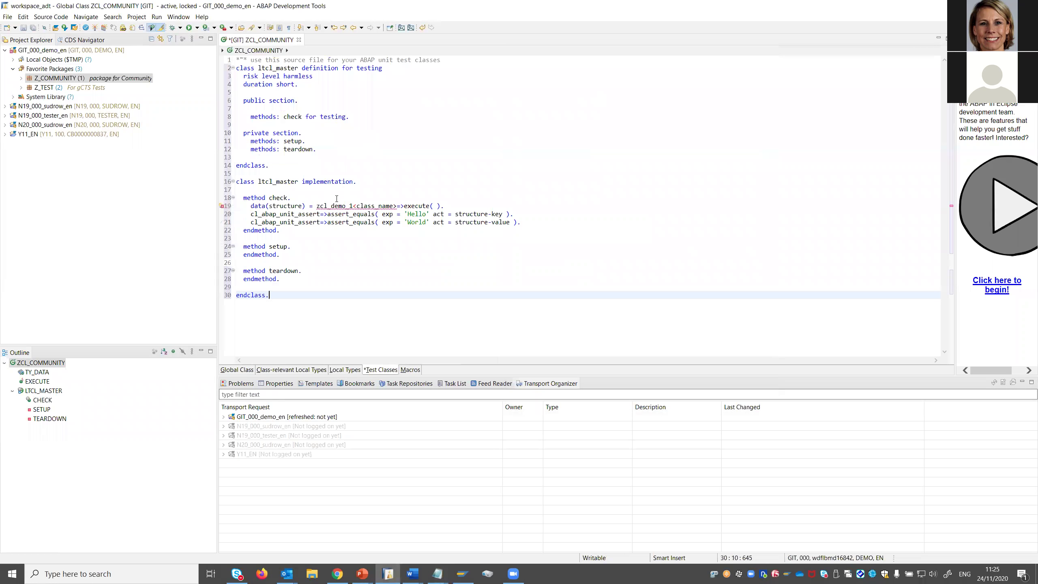
- Change the class called in the check method to zcl_community, review the 'Hello' and 'World' assertions, and activate the test class
left_click_drag(331, 205, 397, 208)
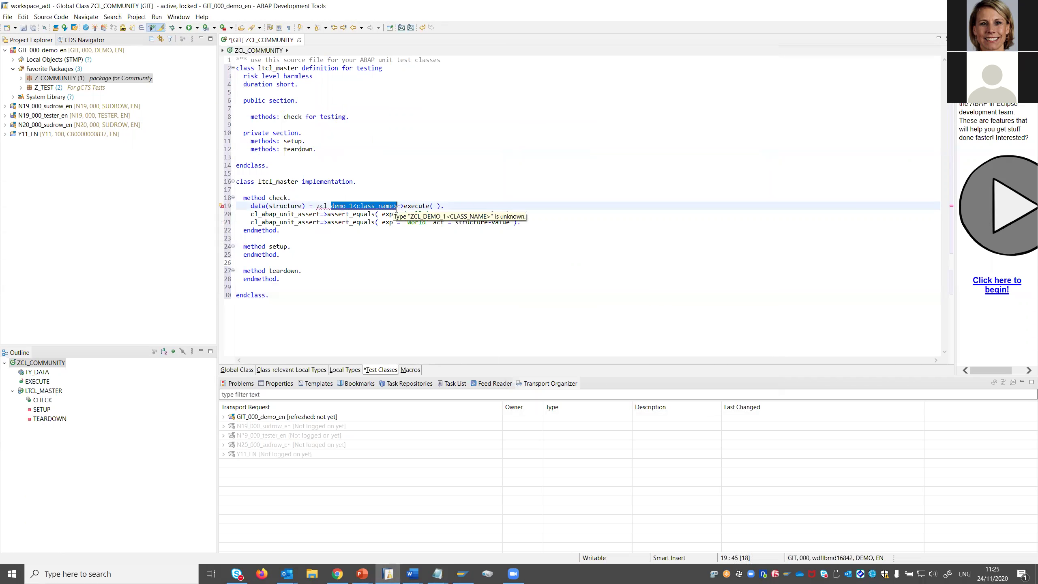
type("community")
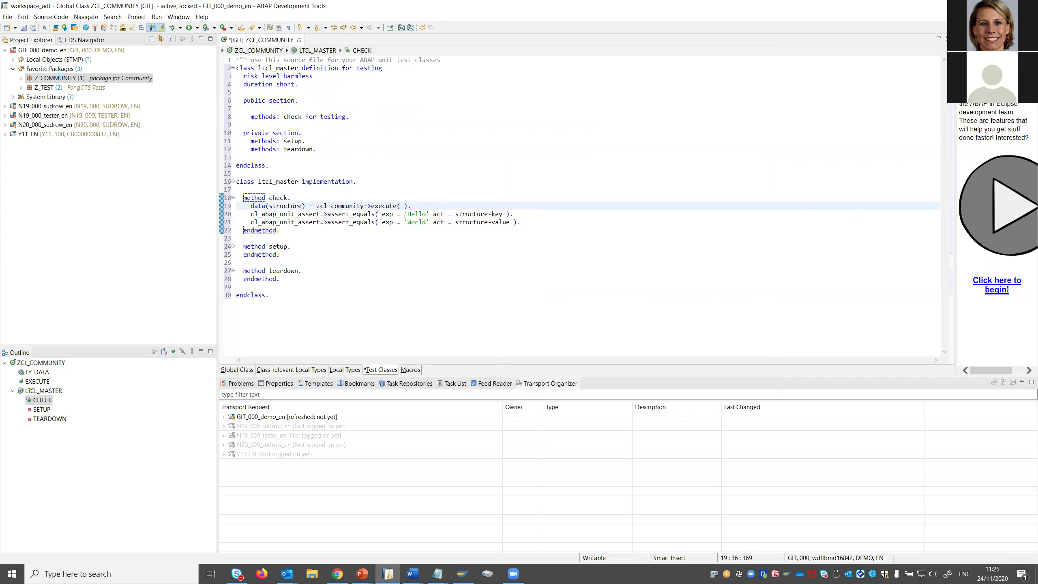
left_click_drag(404, 214, 427, 222)
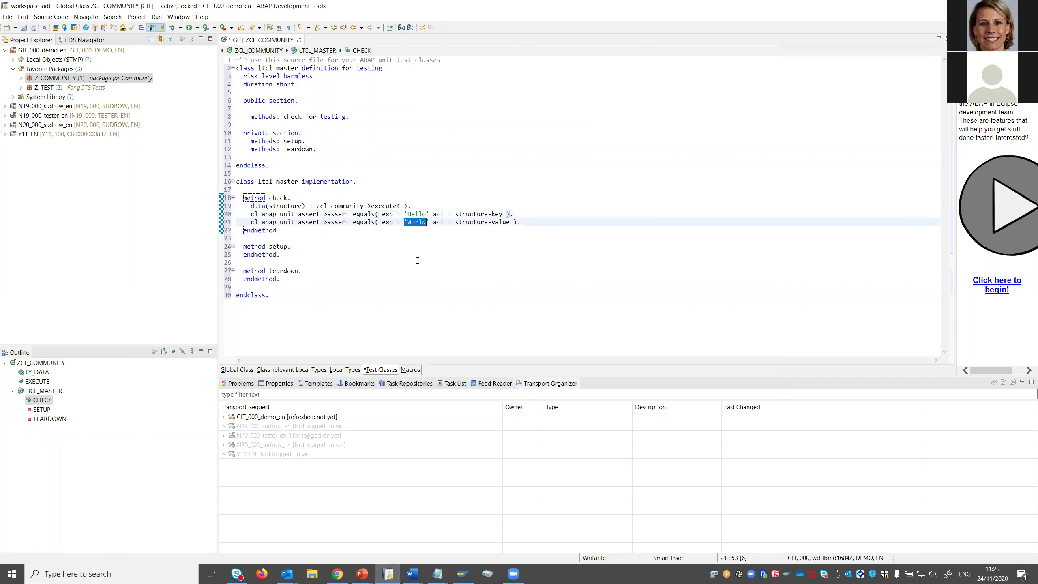
left_click(94, 30)
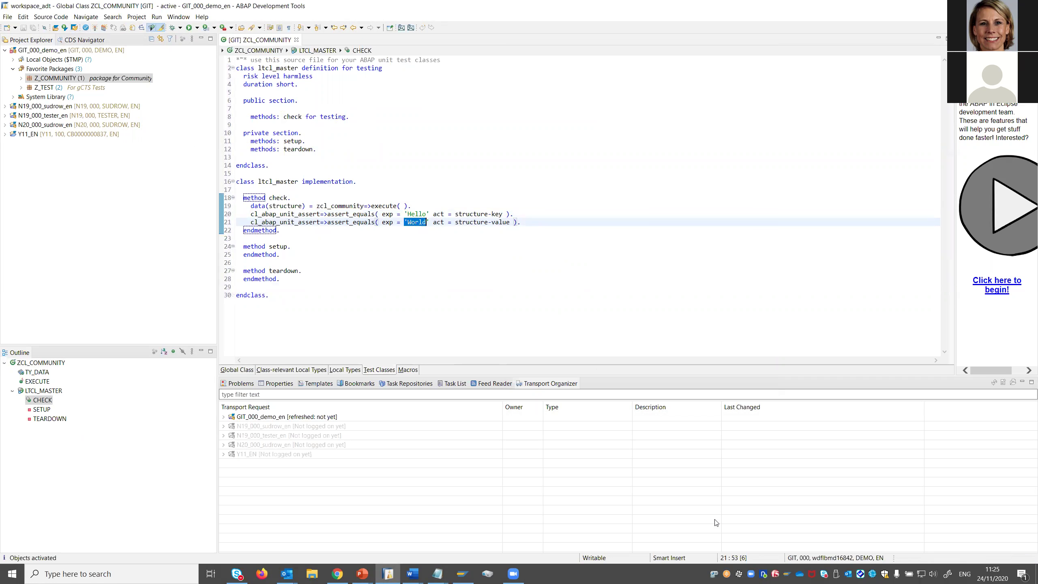
- Release the Development/Correction task under the modifiable "Community transport" workbench request in the GIT_000_demo_en project
left_click(278, 417)
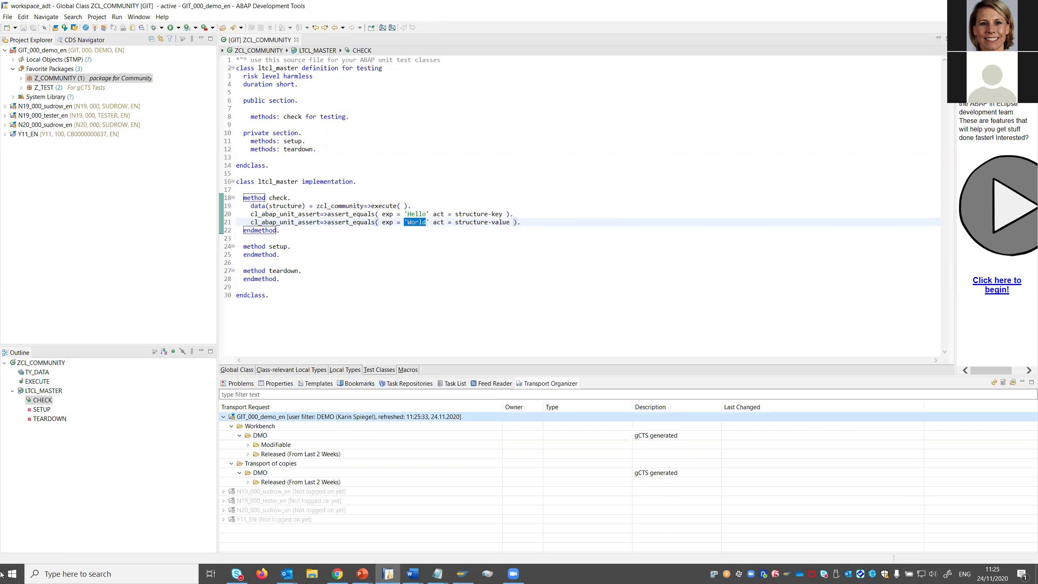
left_click(248, 445)
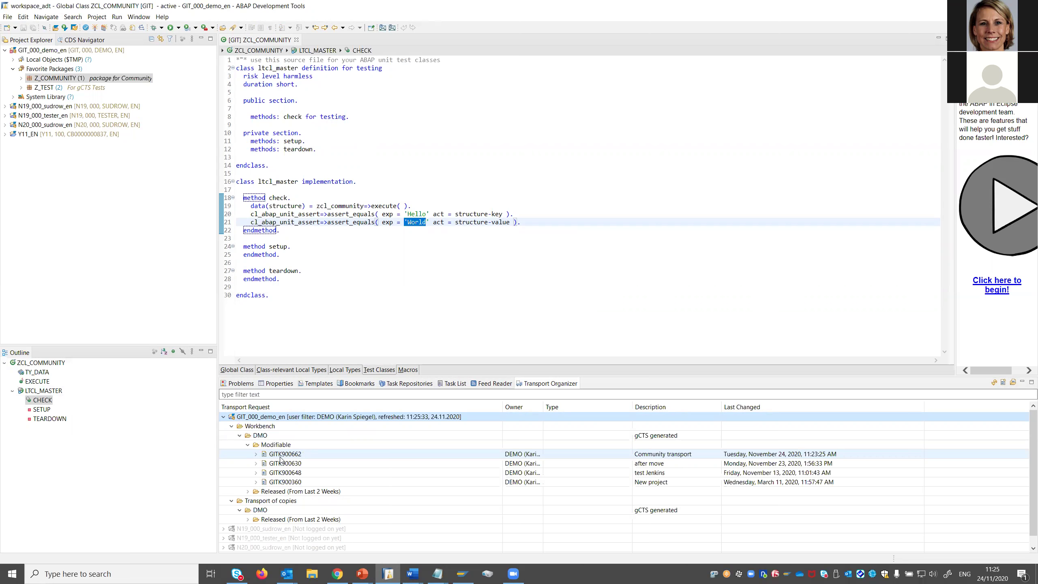
left_click(256, 454)
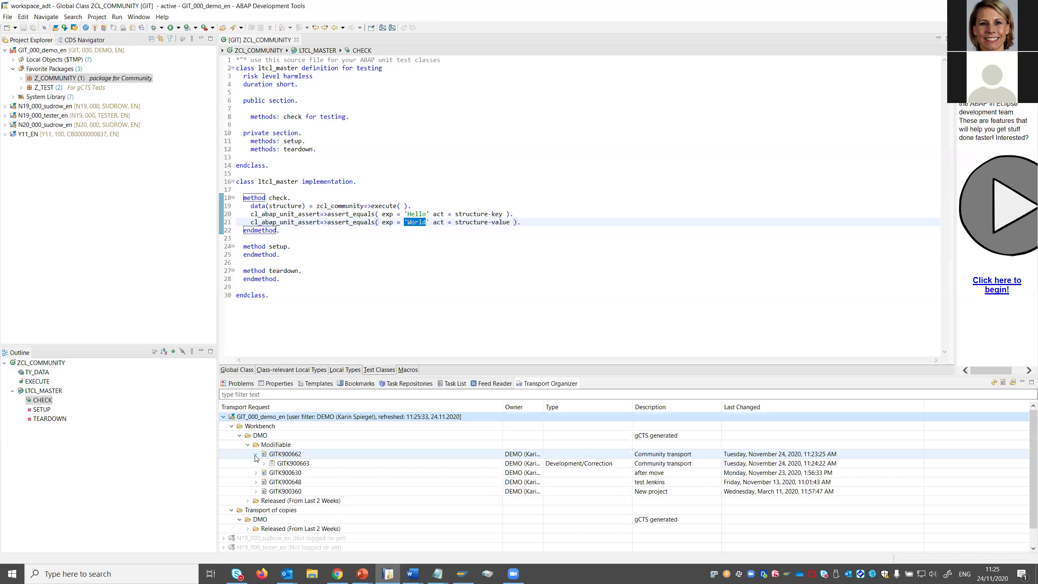
left_click(288, 464)
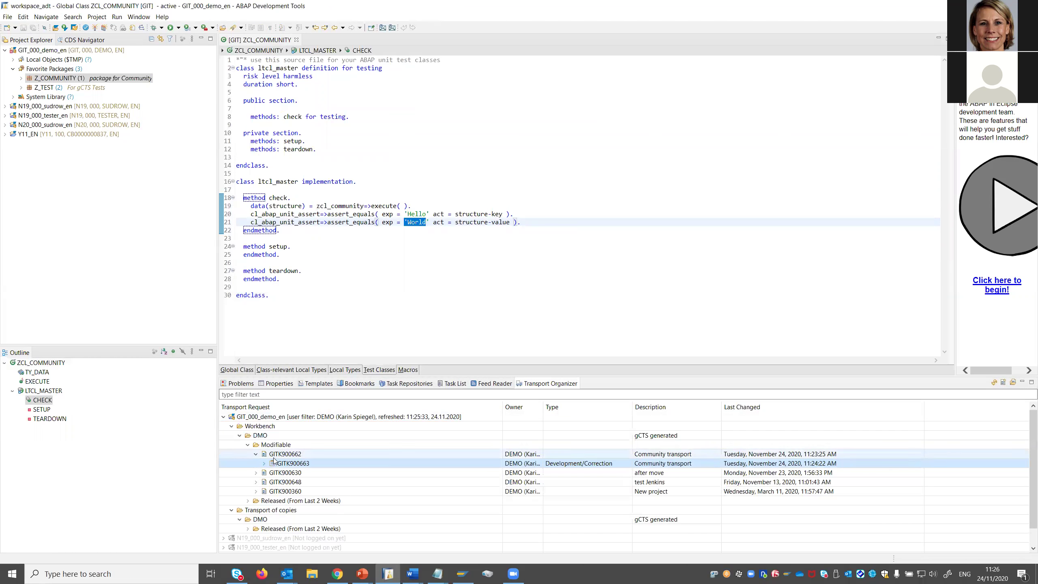
right_click(299, 467)
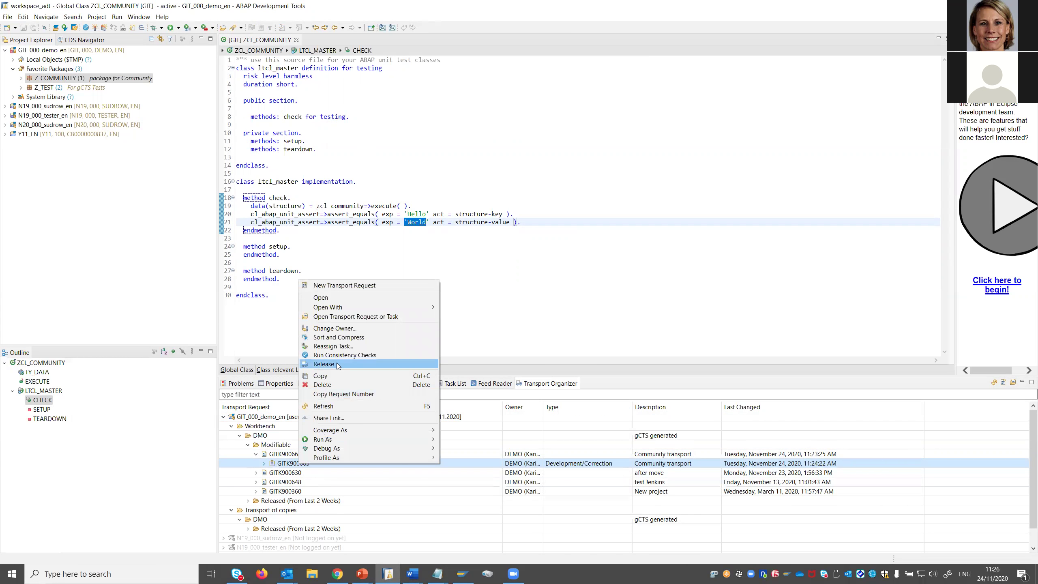
left_click(336, 363)
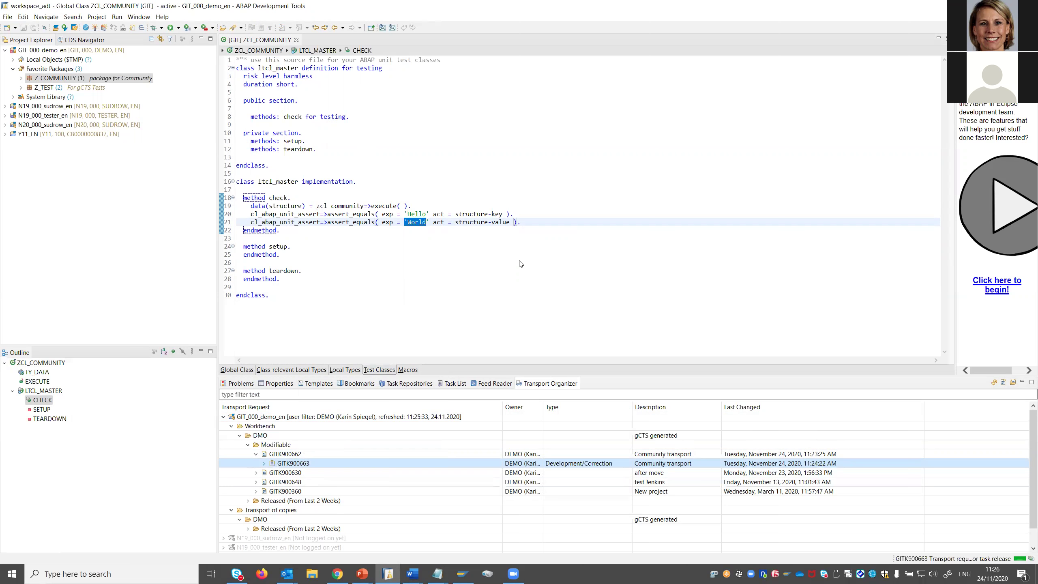
left_click(626, 291)
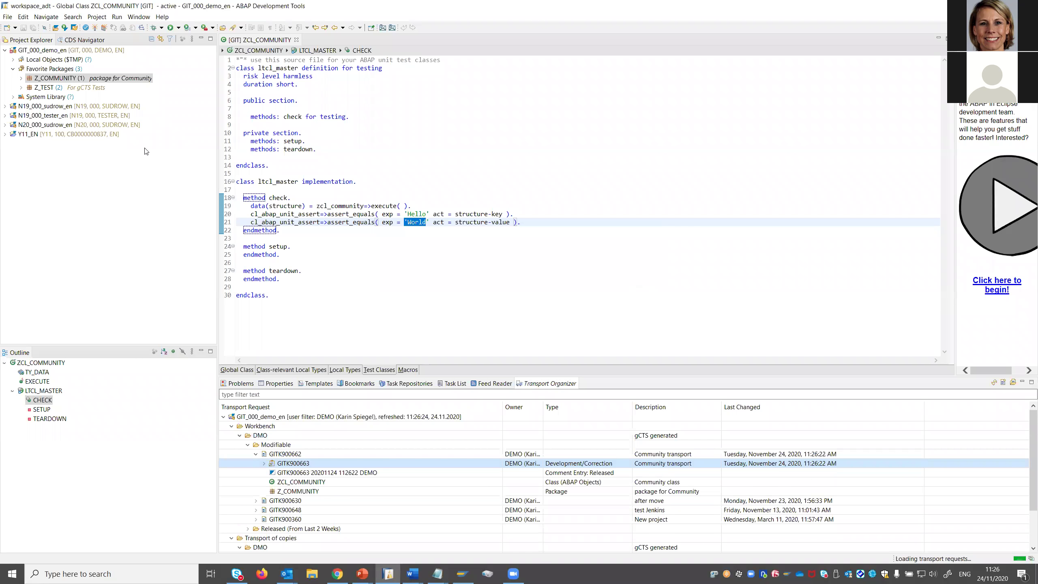
- Switch to Git-enabled CTS in Chrome, refresh the demo repository and check its commit list for the "Community transport" commit
left_click(338, 573)
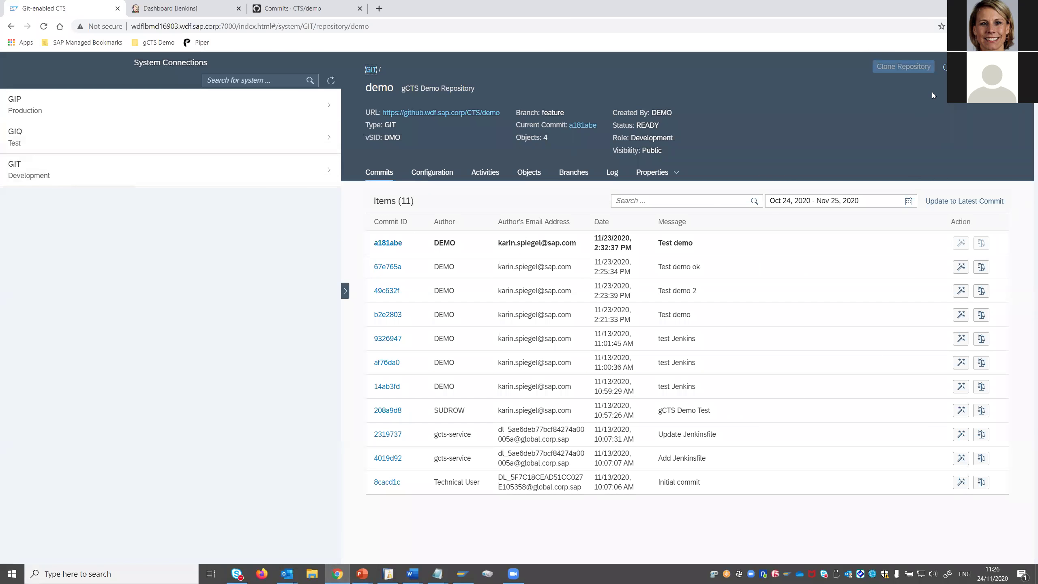
left_click(944, 67)
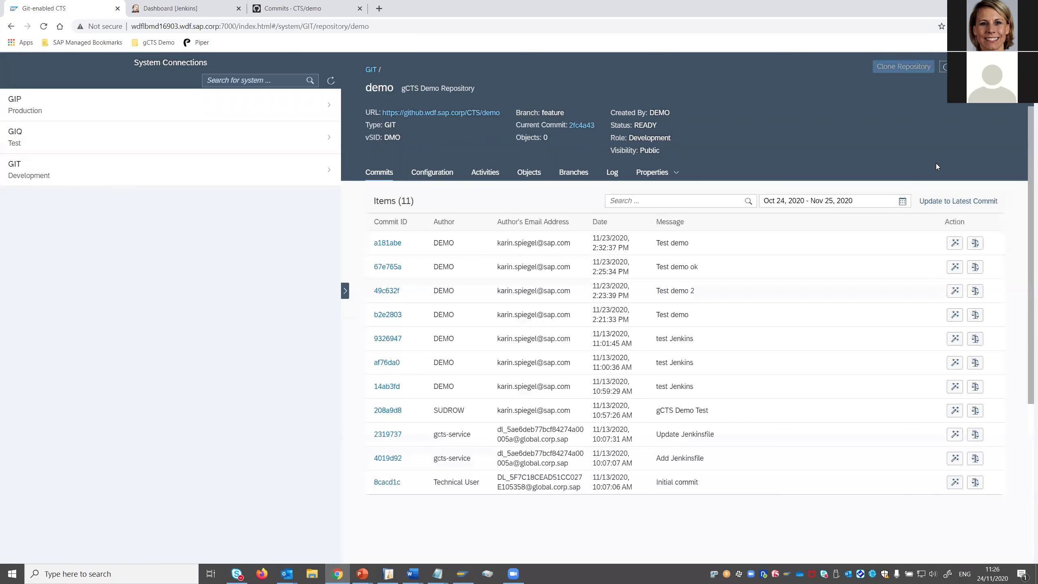
left_click(944, 67)
left_click(944, 66)
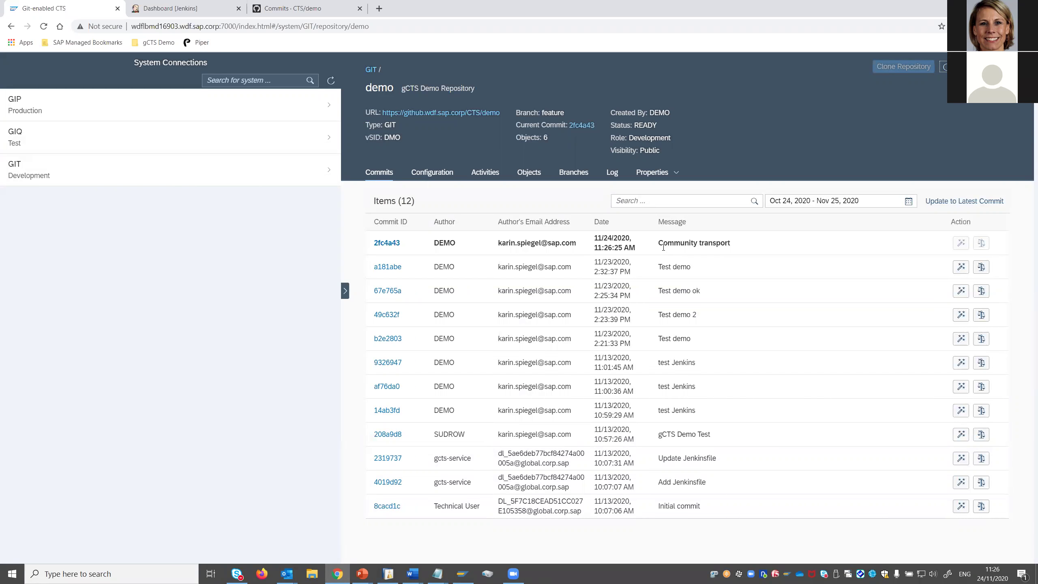
left_click_drag(660, 244, 742, 243)
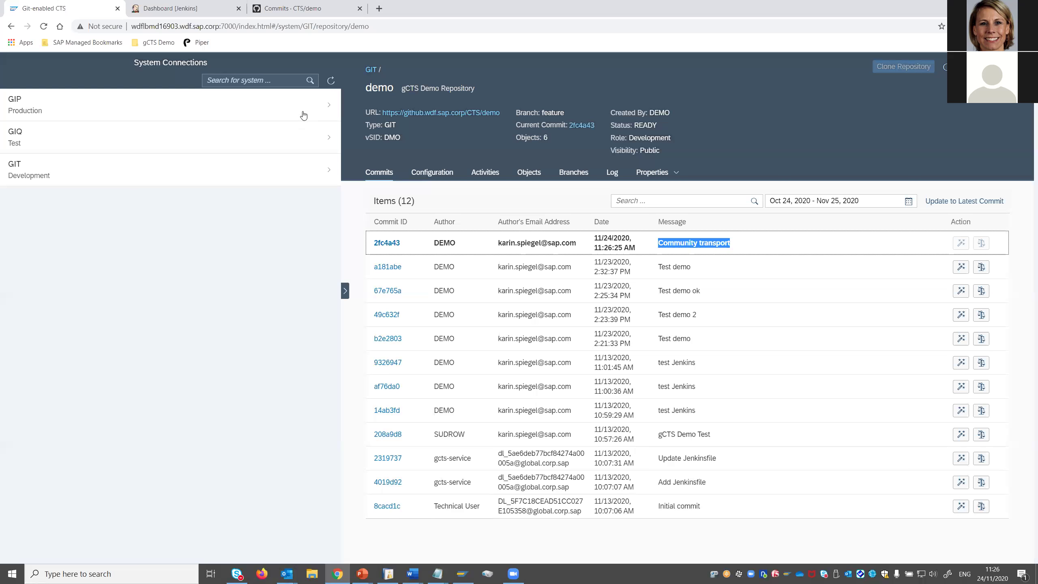
- Switch to GitHub, check the feature branch's commit list of CTS/demo for the "Community transport" commit, and return to the repository's main page
left_click(260, 8)
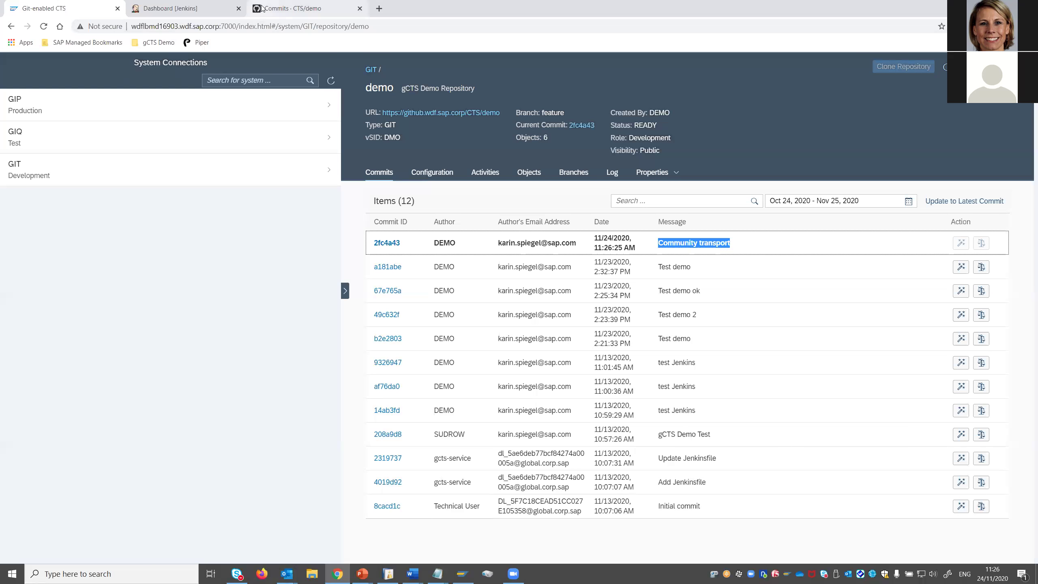
left_click(309, 132)
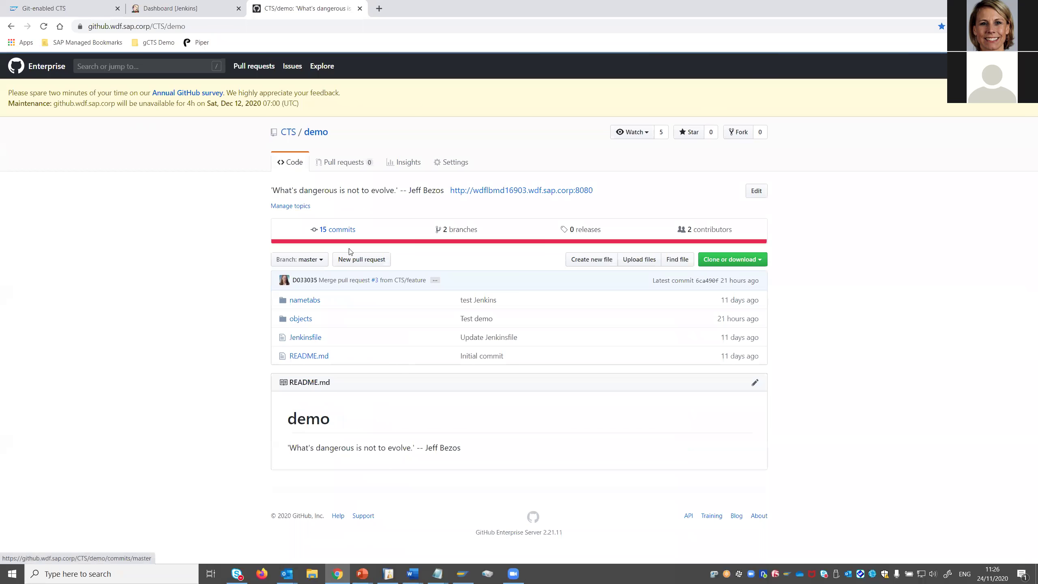
left_click(318, 259)
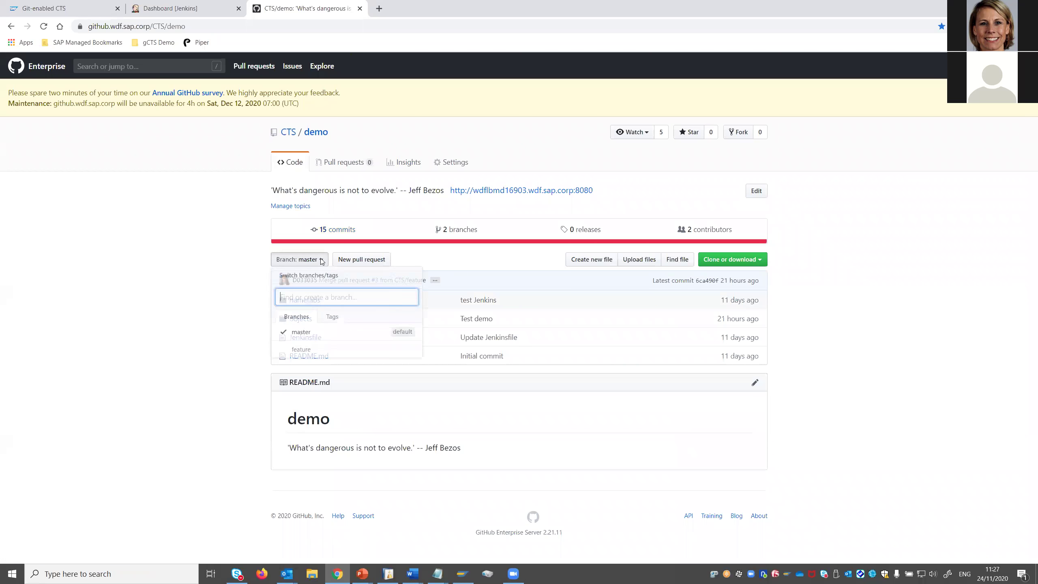
left_click(306, 352)
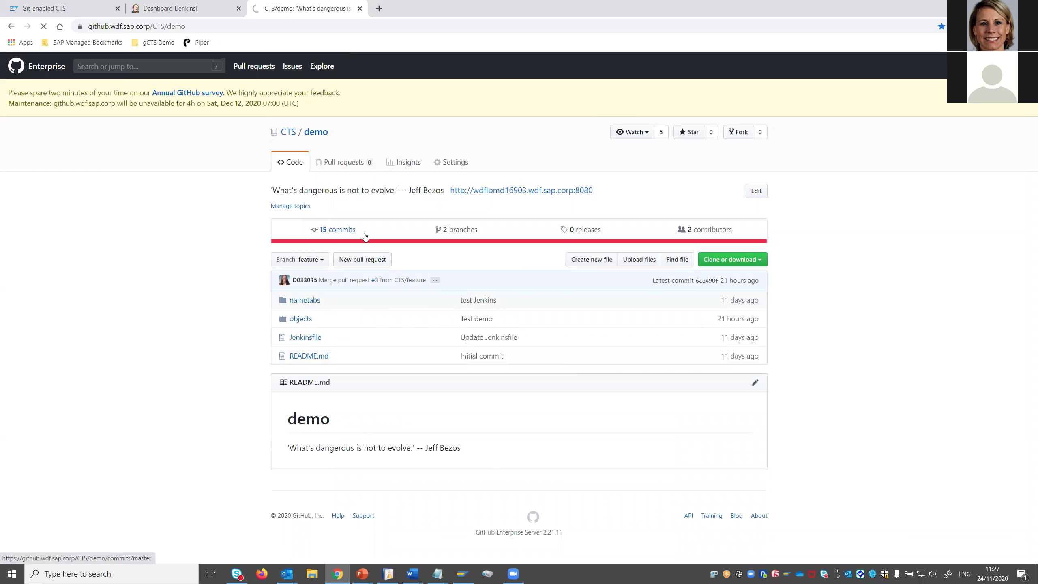
left_click(332, 230)
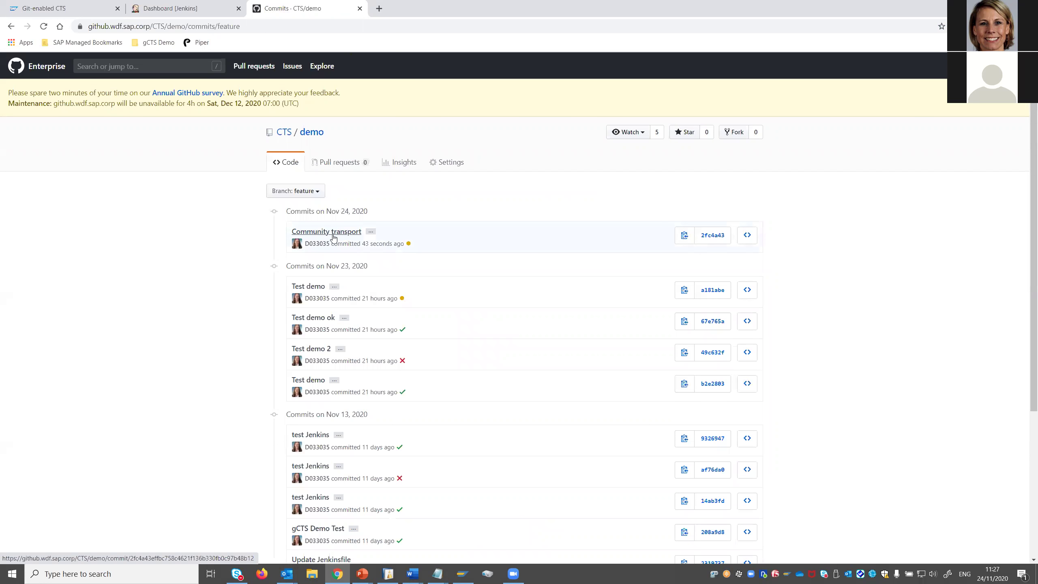
left_click(313, 131)
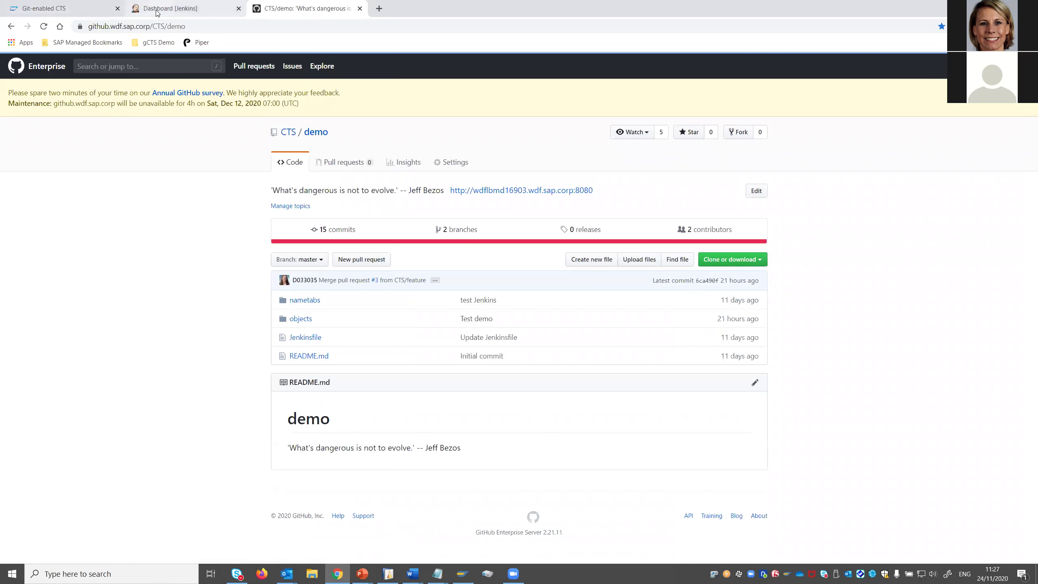
- Switch to Jenkins, open the demo project and sign in with the username and account password
left_click(157, 12)
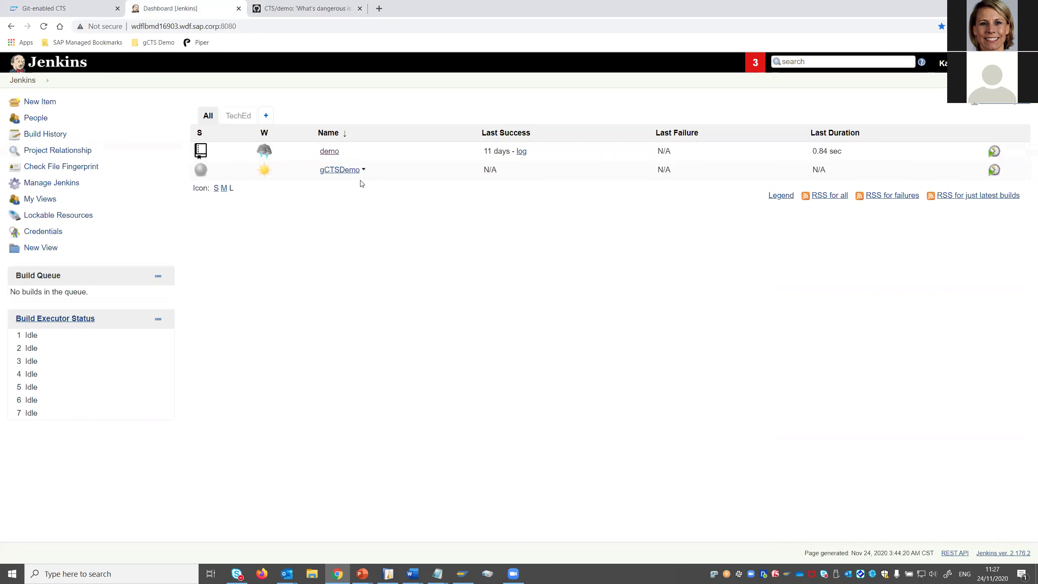
left_click(330, 151)
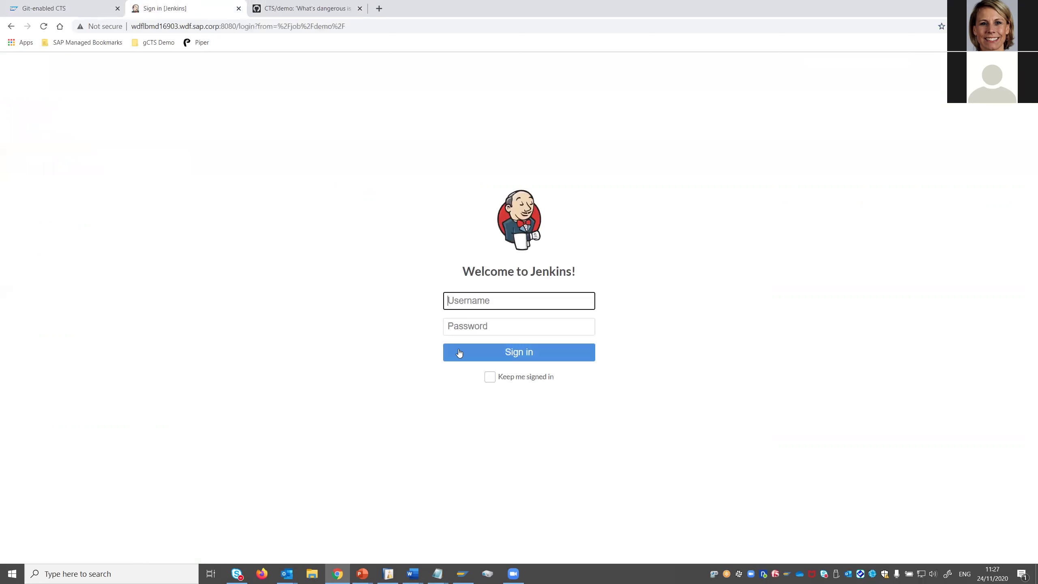
type("d033035")
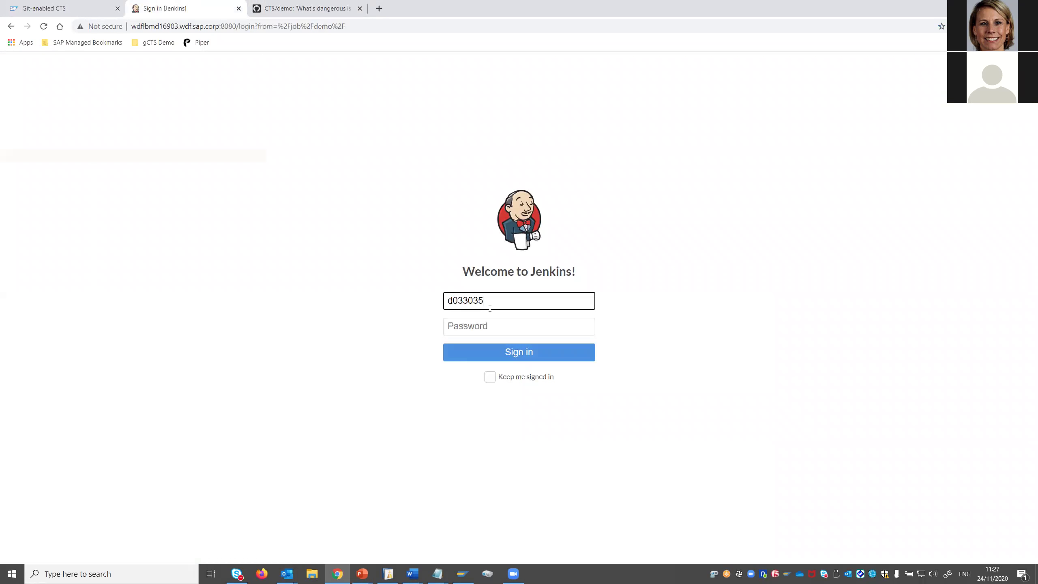
key("Tab")
type("******")
key("Return")
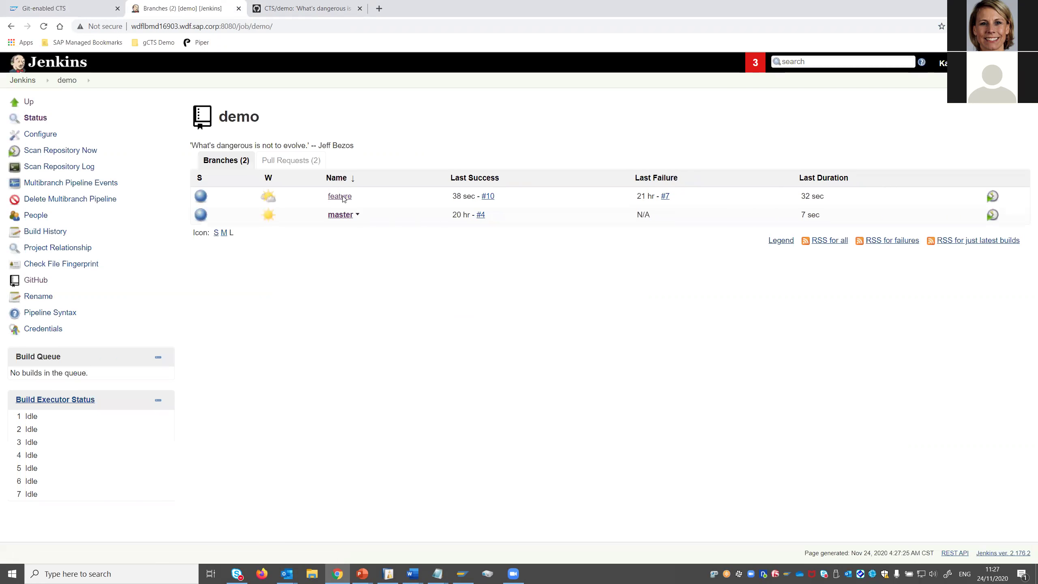
- Open the feature branch in Jenkins and examine the stages of the latest build, from Checkout SCM to Clean up
left_click(342, 197)
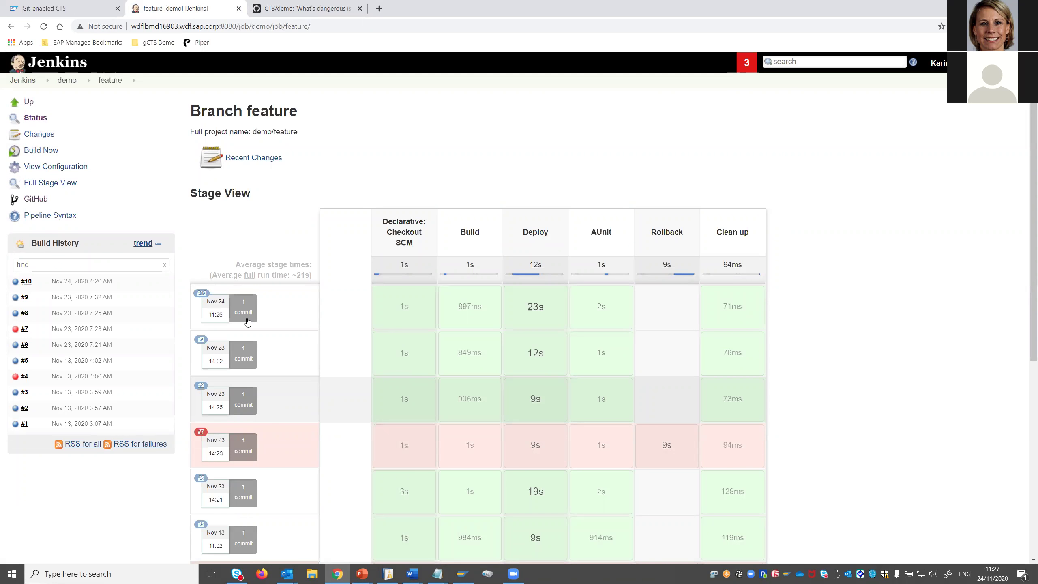
mouse_move(447, 310)
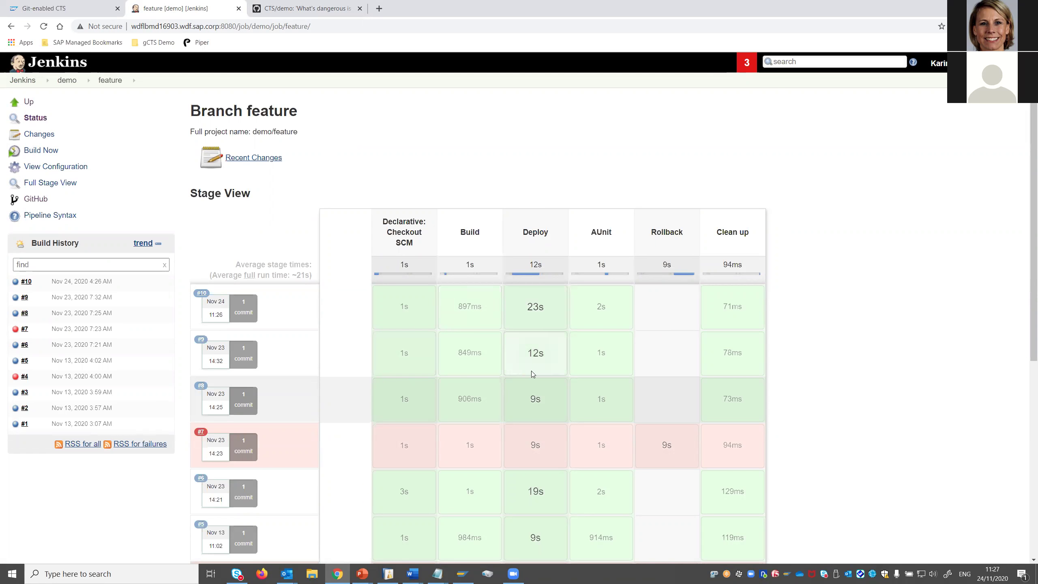
mouse_move(566, 330)
mouse_move(614, 297)
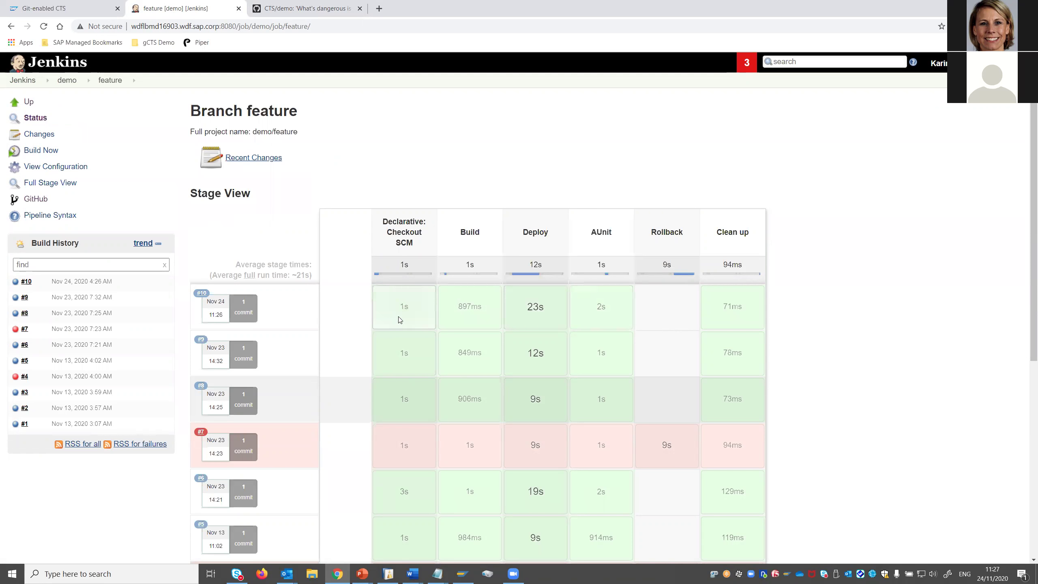
mouse_move(733, 313)
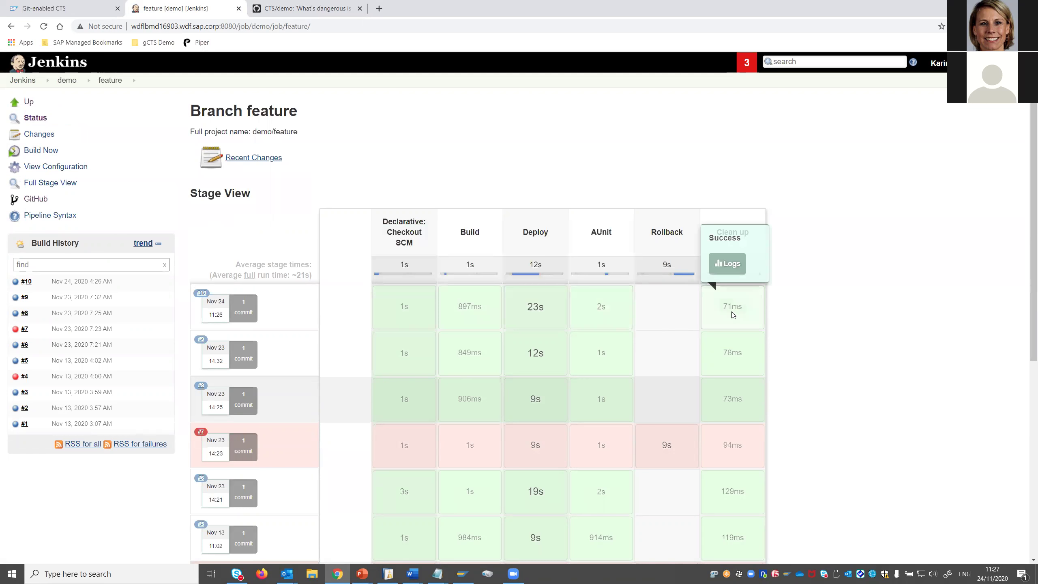
mouse_move(462, 573)
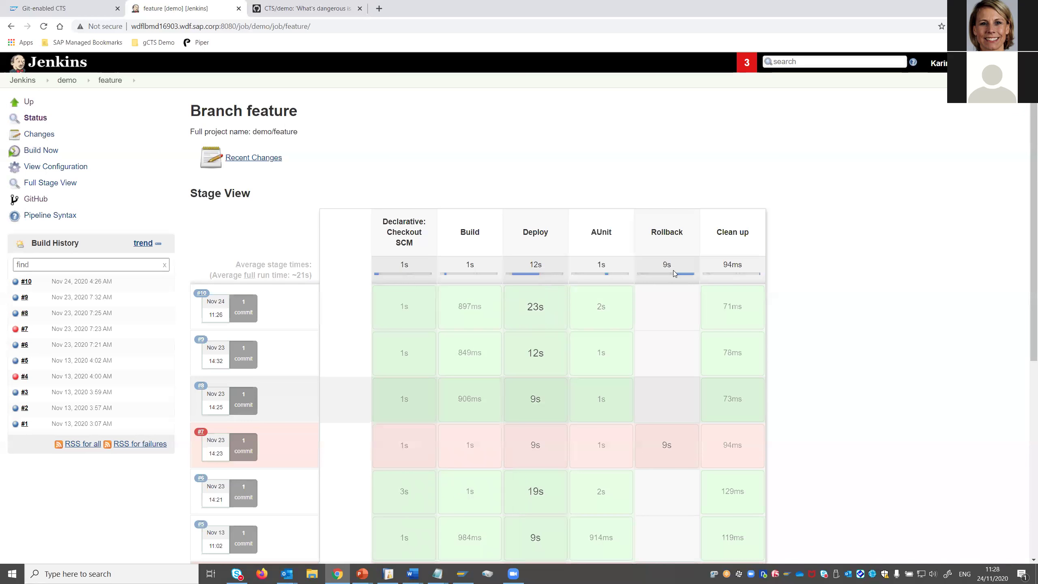
mouse_move(528, 294)
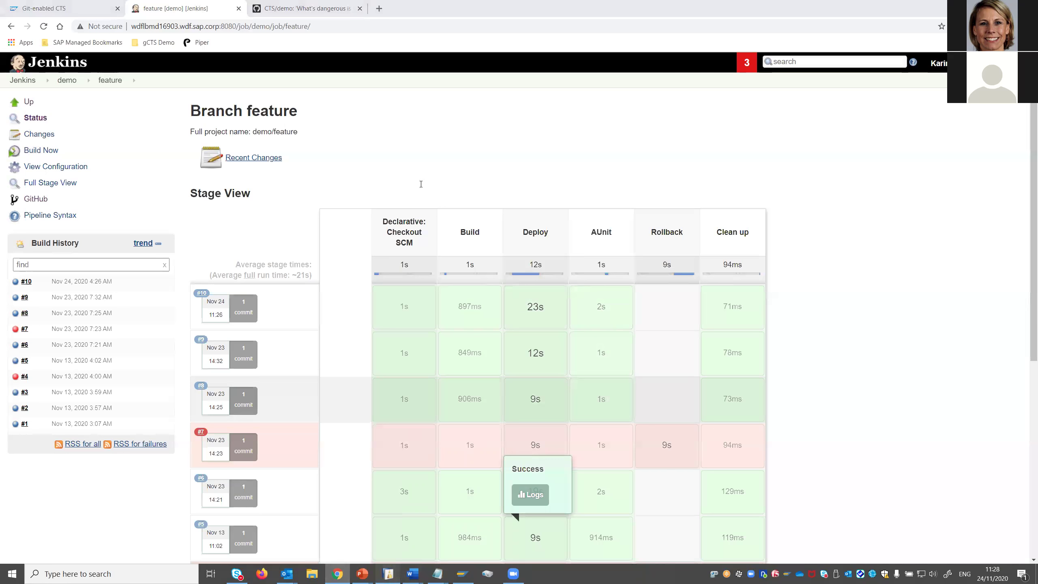
- Return to ABAP Development Tools, change data-value in ZCL_COMMUNITY's execute method to 'World 2', accepting the new transport task, and activate the class
key("alt+Tab")
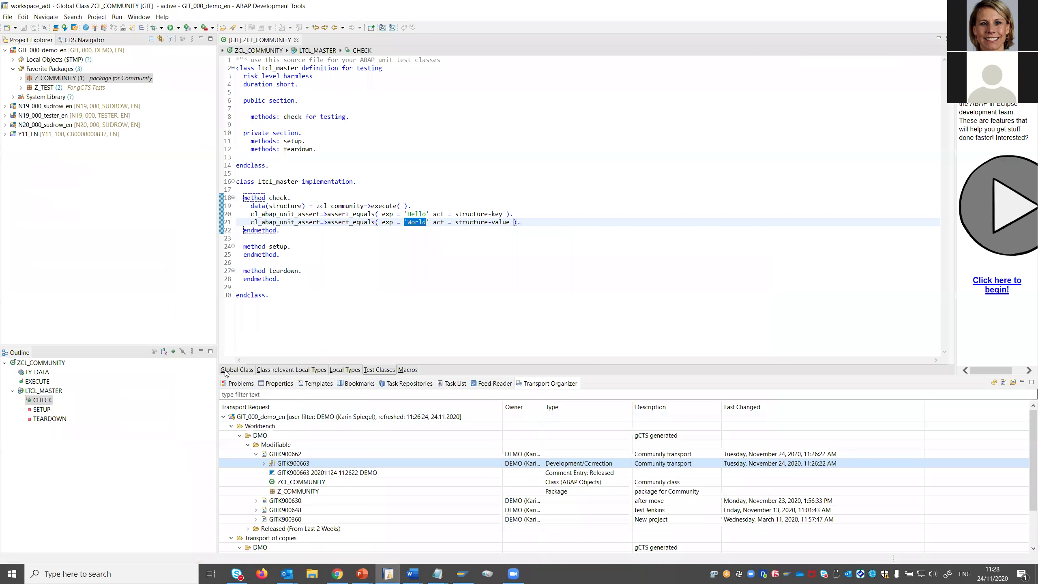
left_click(237, 370)
left_click(328, 230)
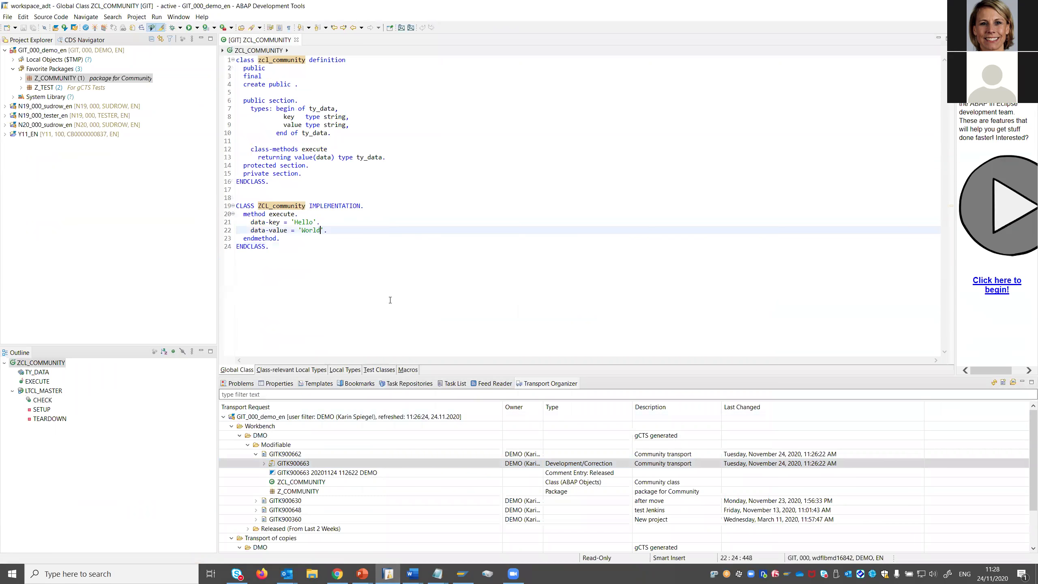
key("Return")
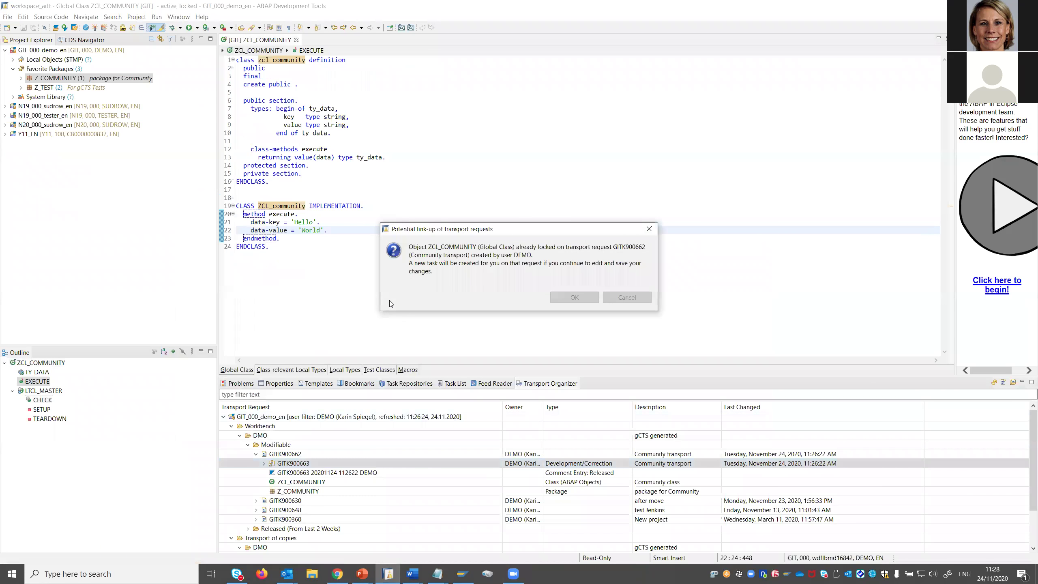
left_click(575, 297)
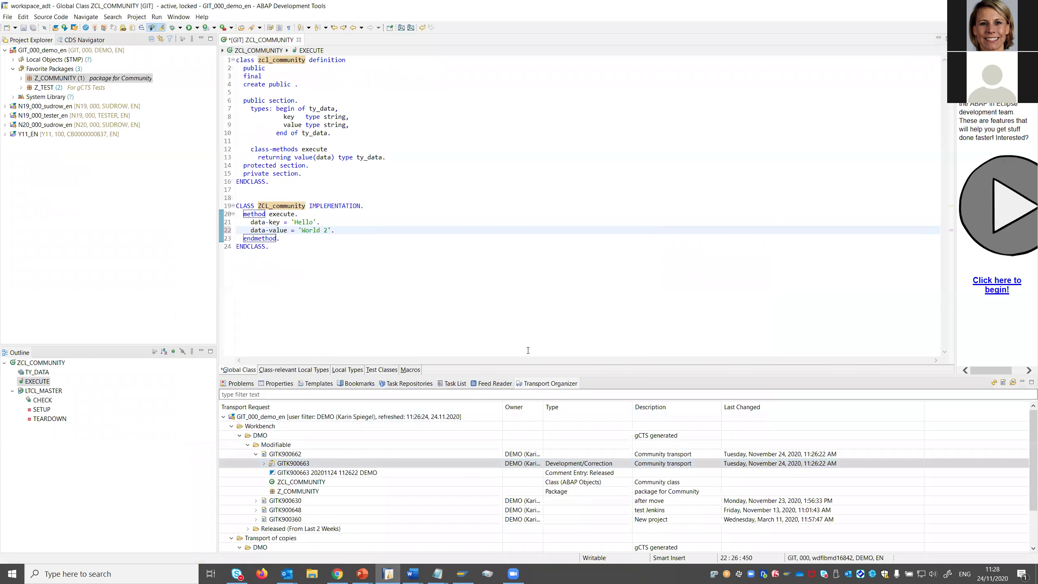
left_click(96, 30)
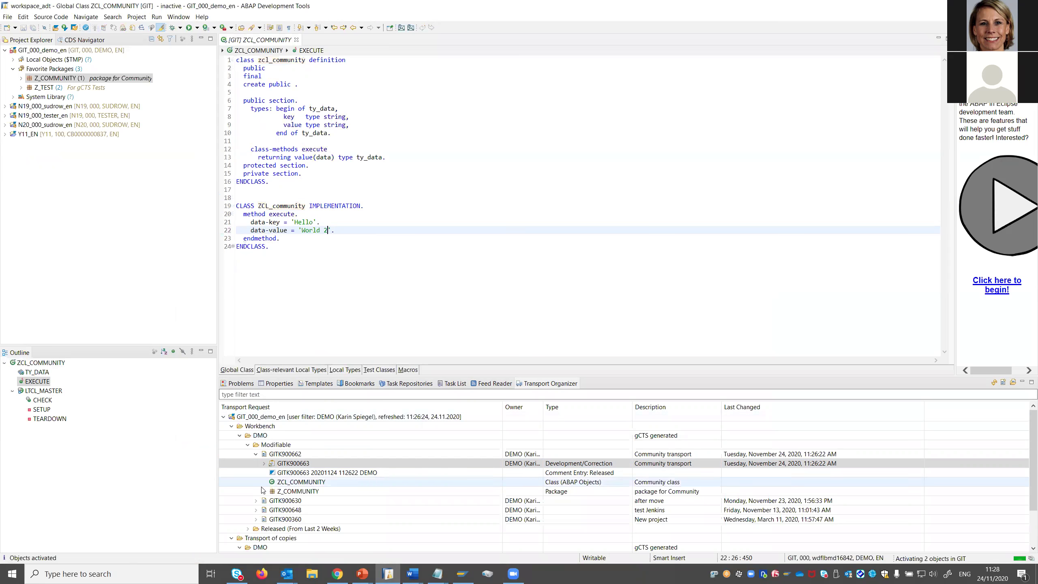
- Refresh the Transport Organizer and open the newly created Development/Correction task under the "Community transport" request
left_click(270, 454)
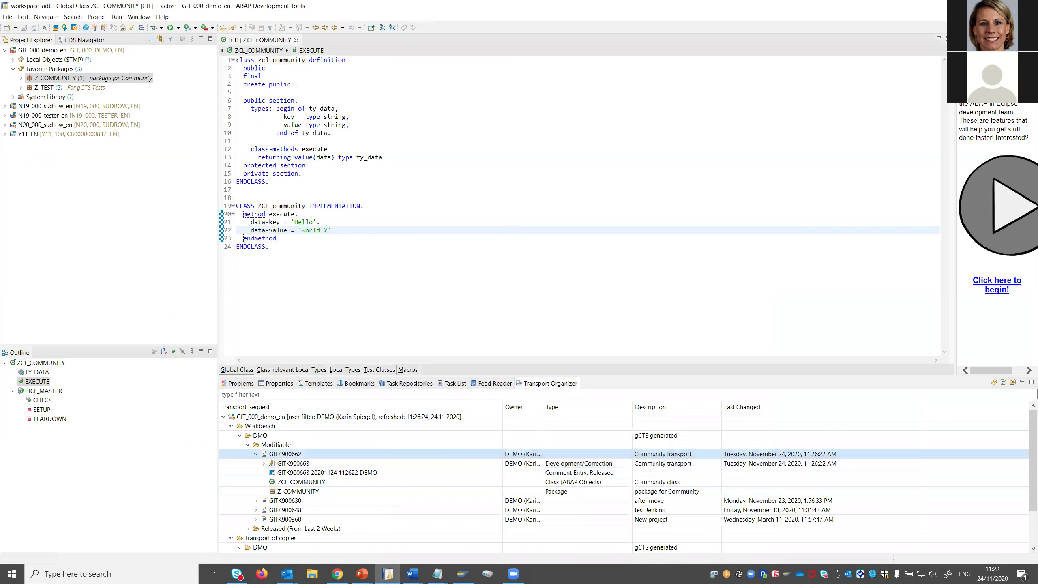
left_click(994, 382)
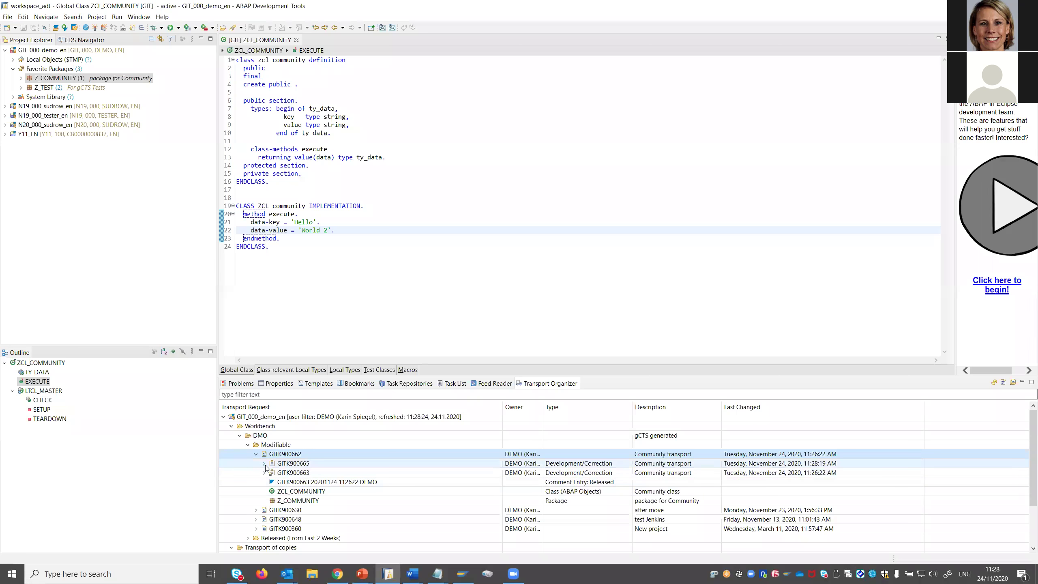
left_click(296, 465)
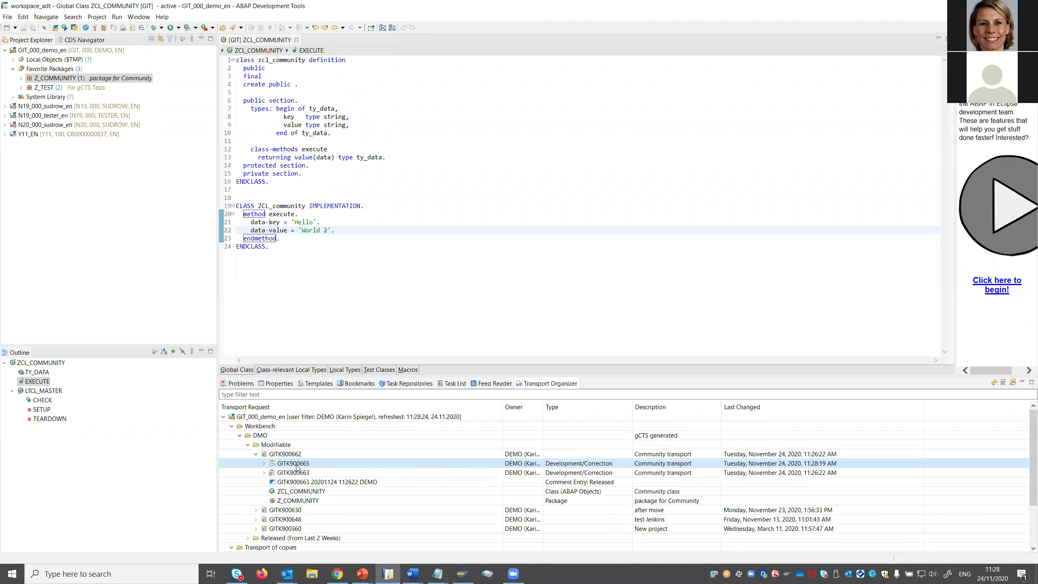
double_click(296, 464)
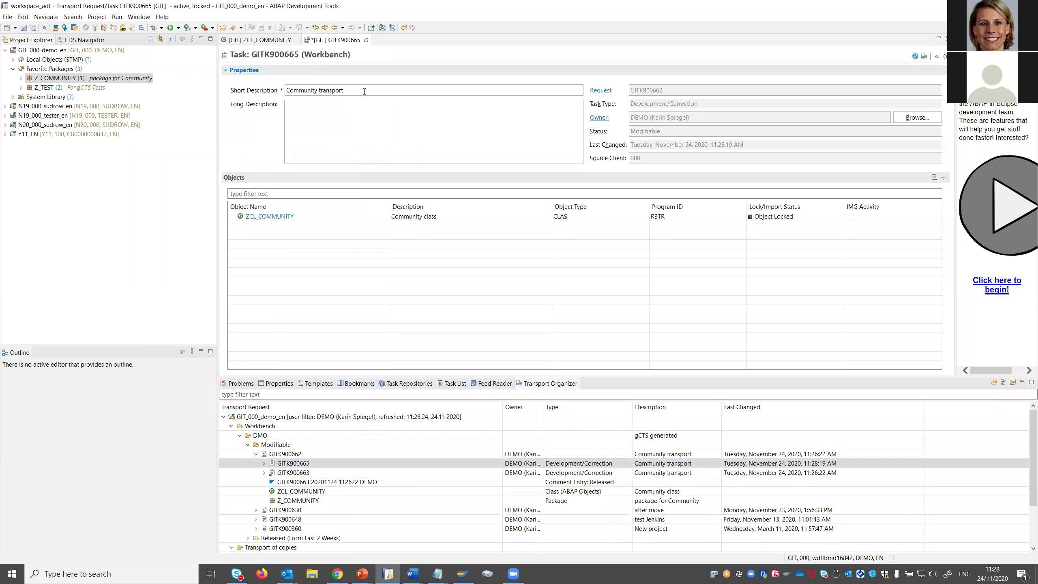
- Set the task's short description to "Community transport world 2", save it and release the task
type("world")
left_click(923, 60)
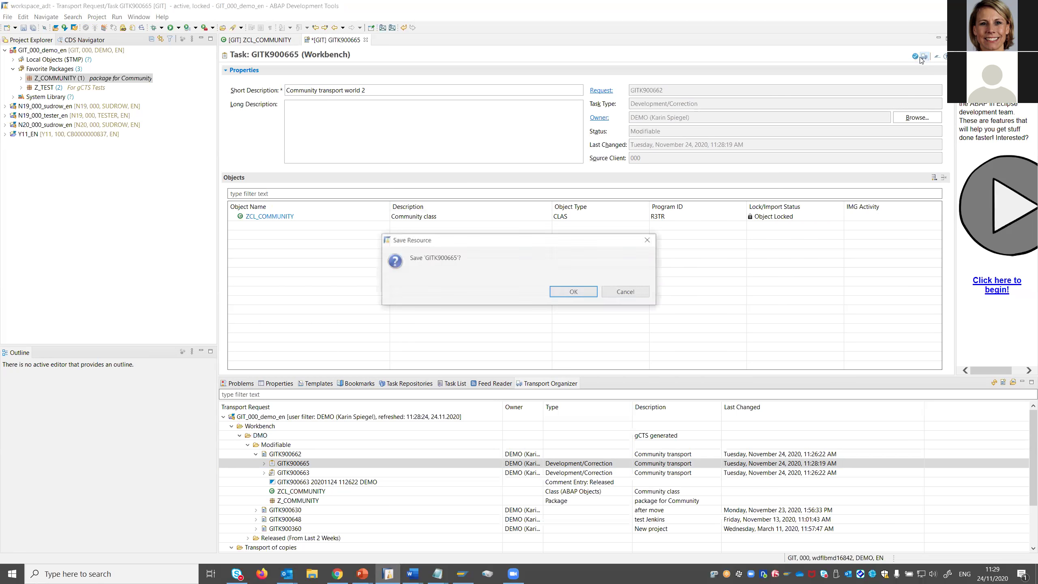
left_click(574, 292)
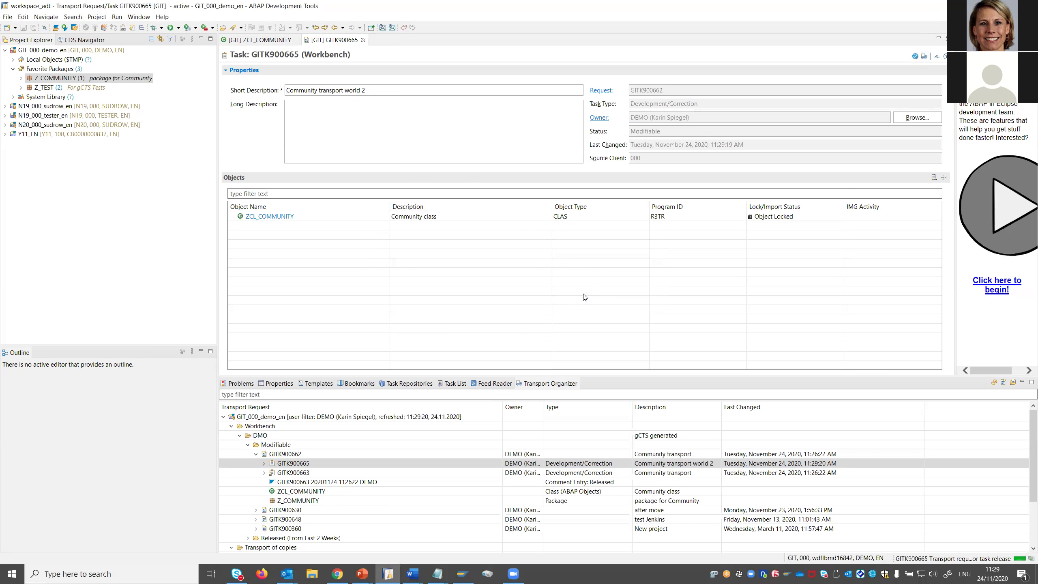
left_click(630, 293)
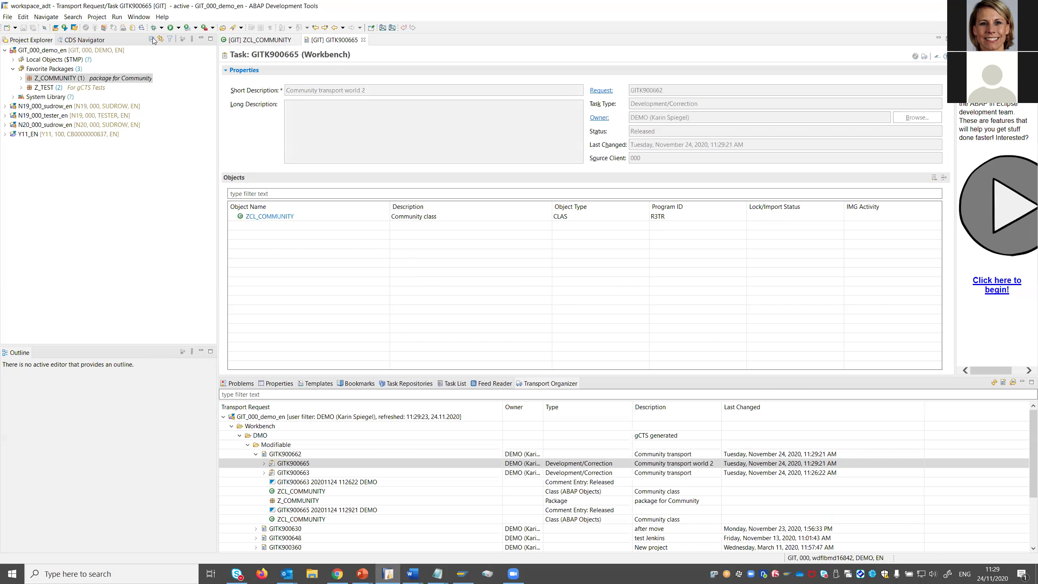
- Switch to Git-enabled CTS in Chrome and reopen the demo repository to check for the "Community transport world 2" commit
left_click(338, 574)
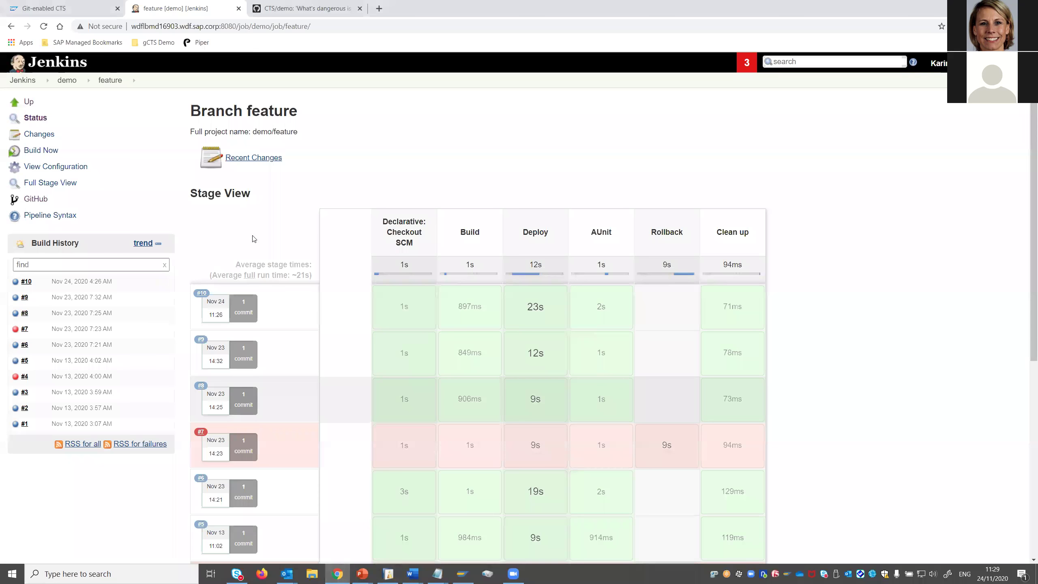
left_click(70, 8)
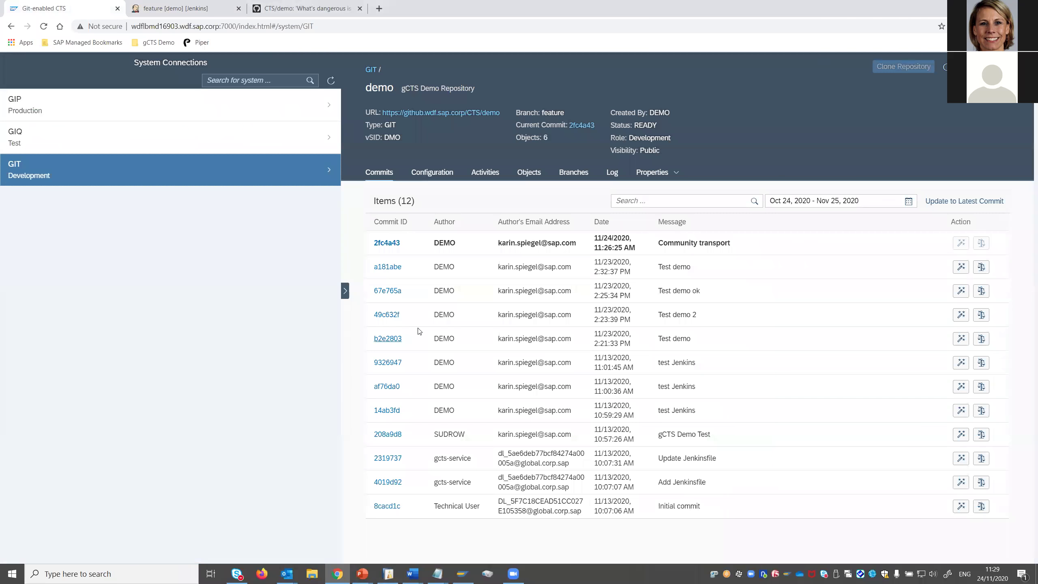
left_click(382, 203)
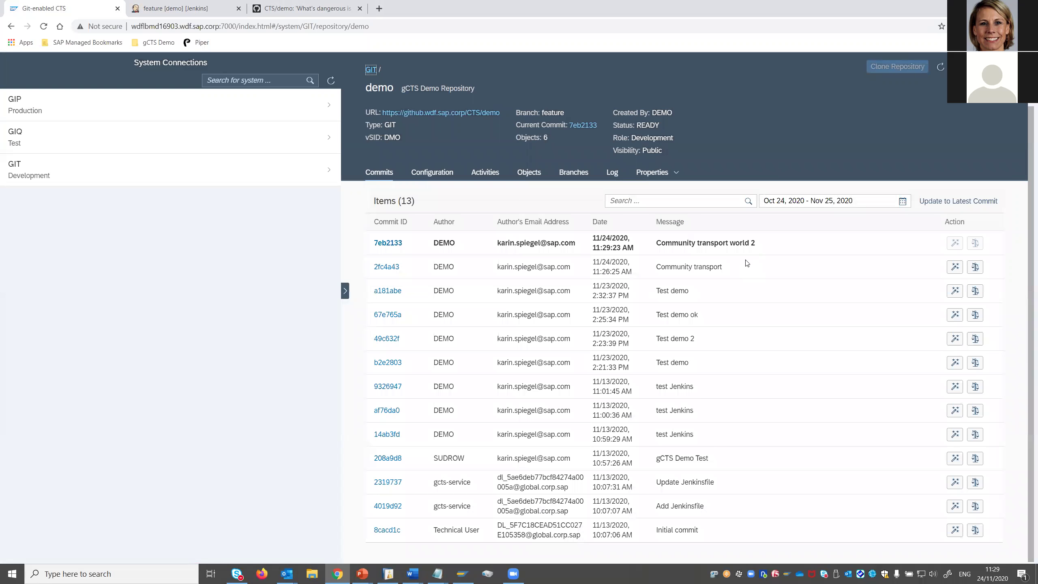
- Switch to Jenkins and follow the feature branch's new build through the Deploy, AUnit, Rollback and Clean up stages
left_click(149, 8)
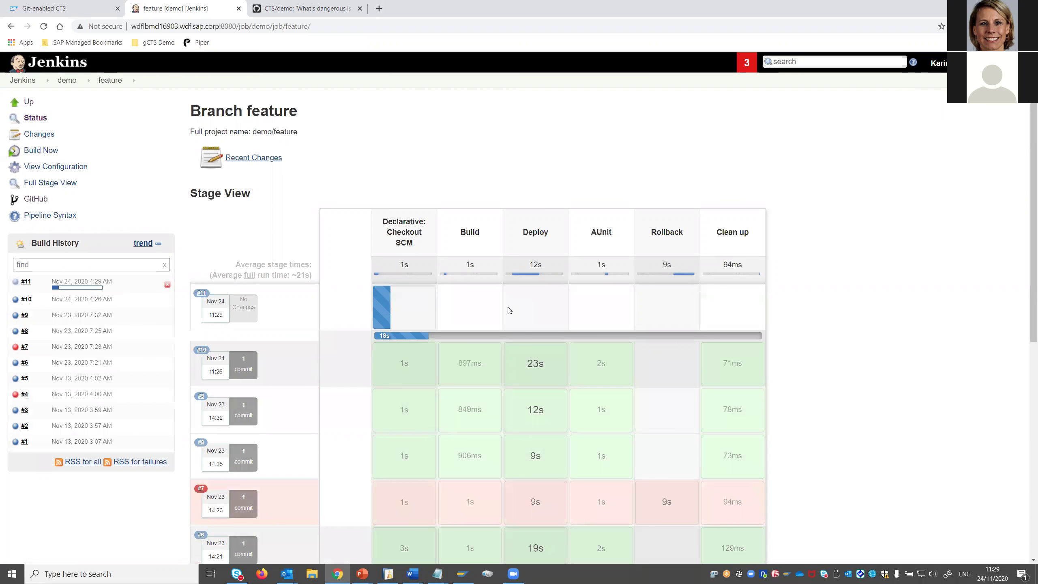
mouse_move(625, 343)
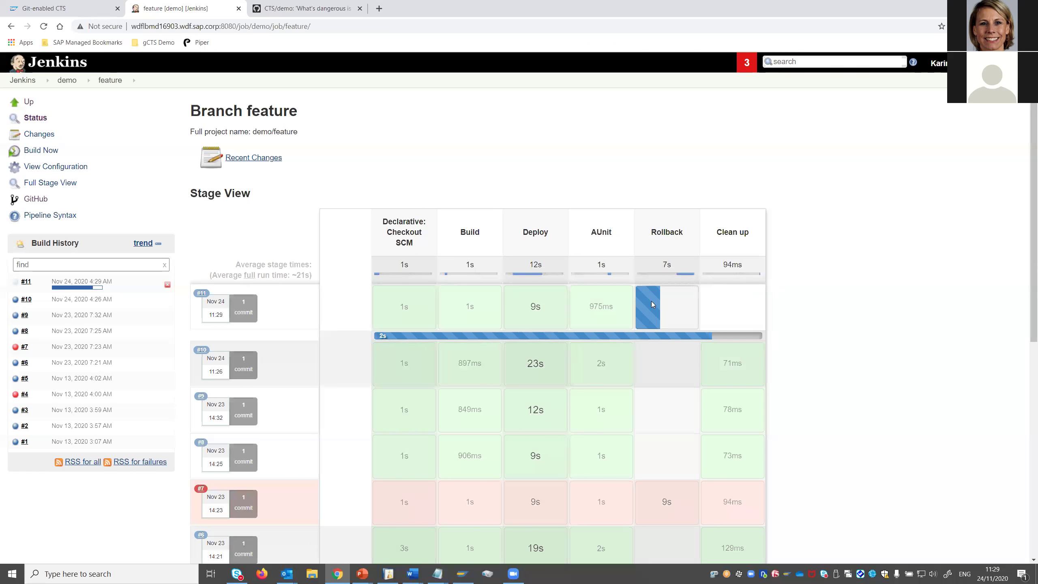
mouse_move(652, 302)
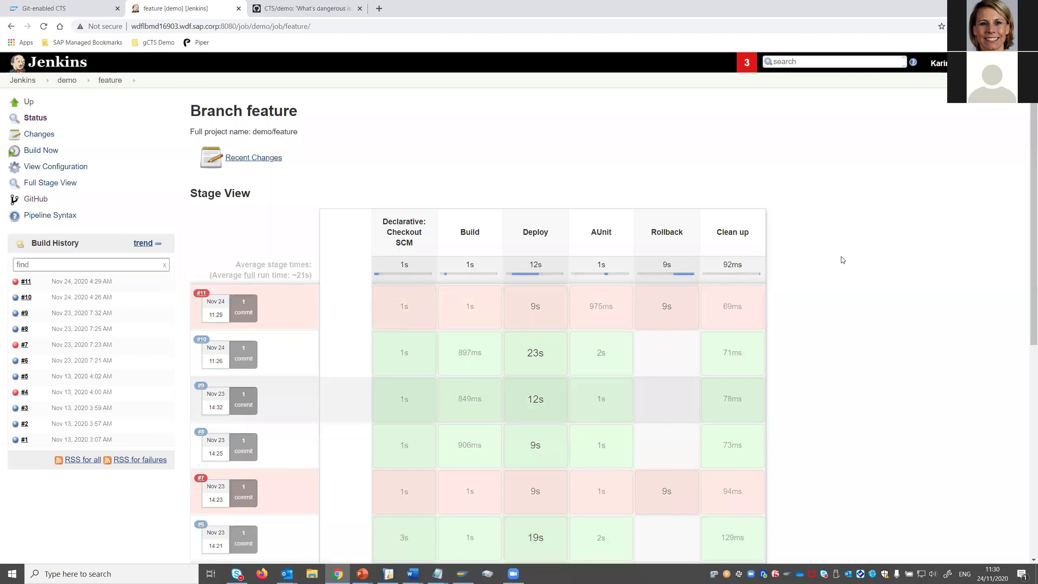
mouse_move(731, 318)
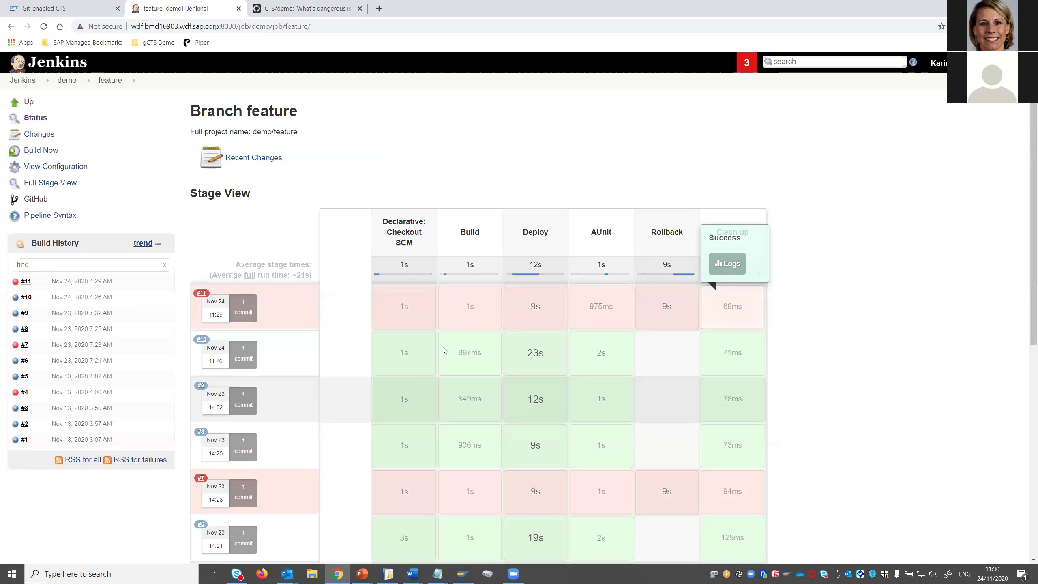
- Switch to Git-enabled CTS and examine the demo repository's commits and branches in the GIQ test system
mouse_move(565, 301)
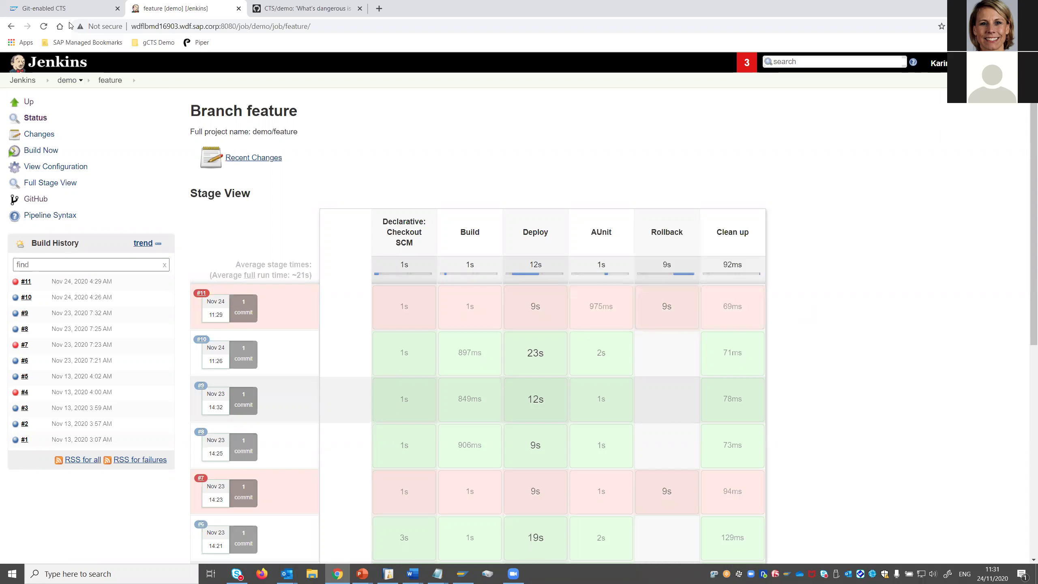
left_click(71, 9)
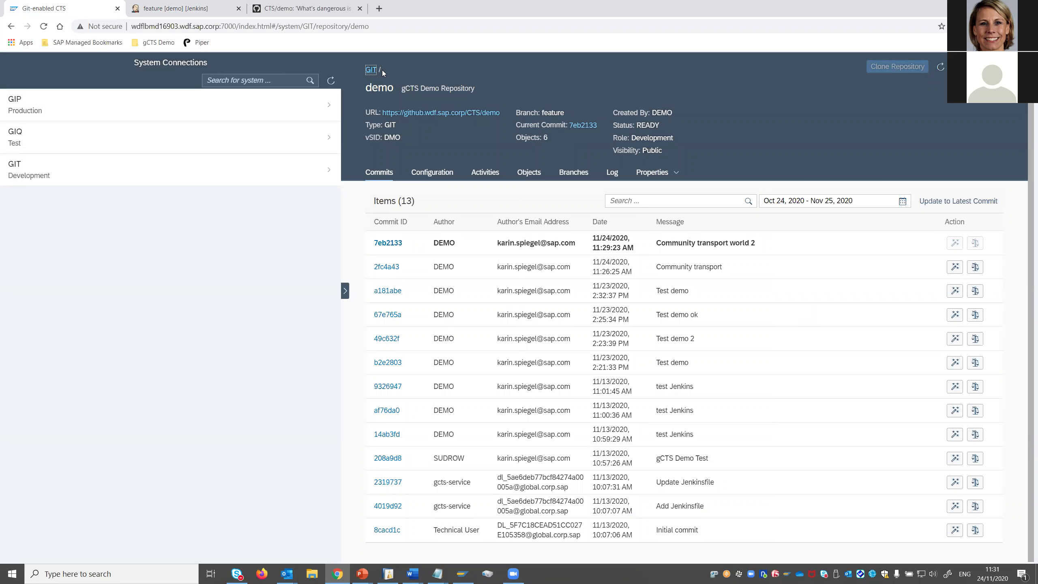
left_click(941, 67)
left_click(17, 141)
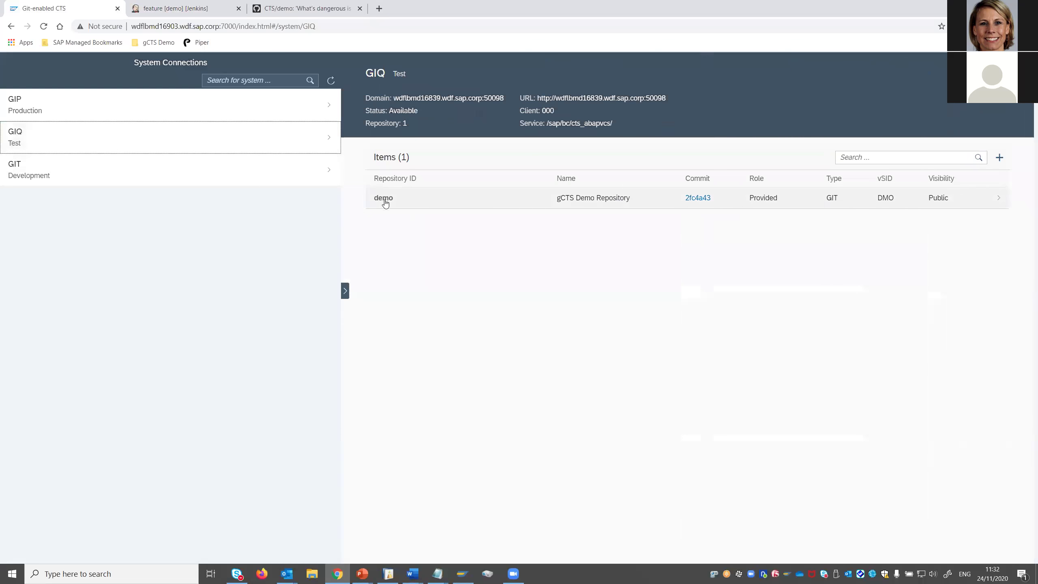
left_click(382, 199)
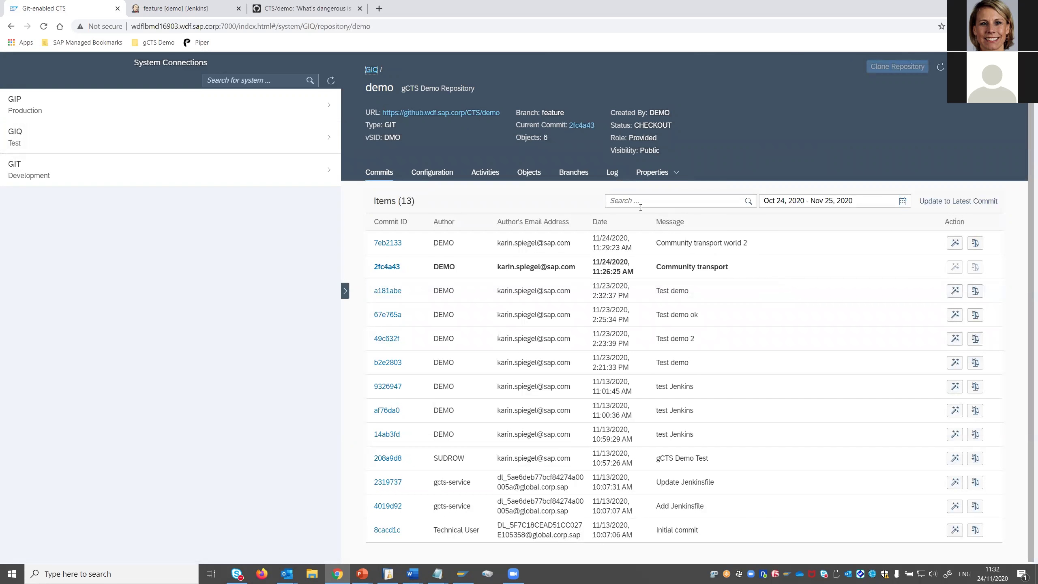
left_click(573, 174)
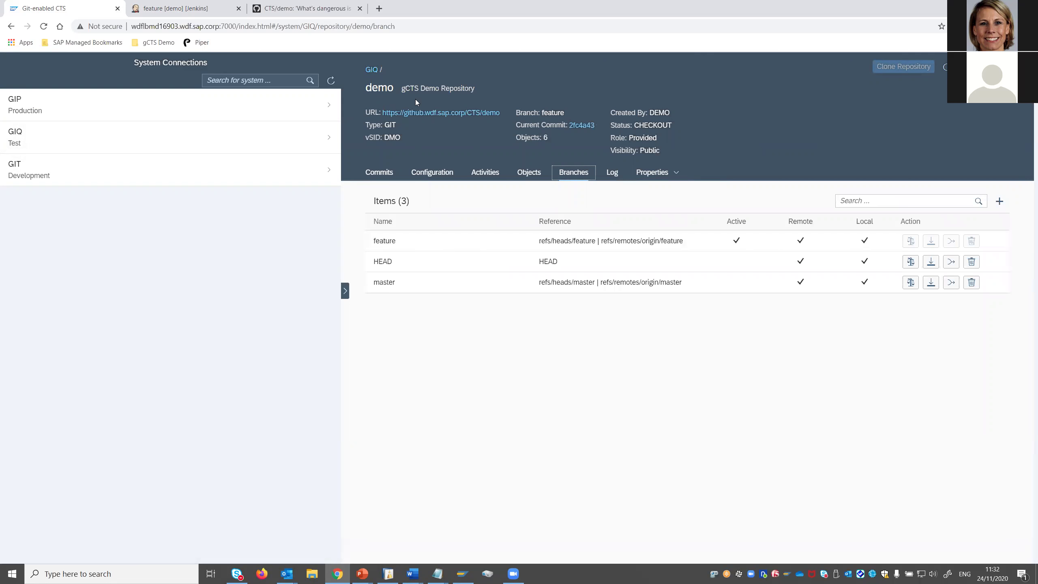
left_click(382, 176)
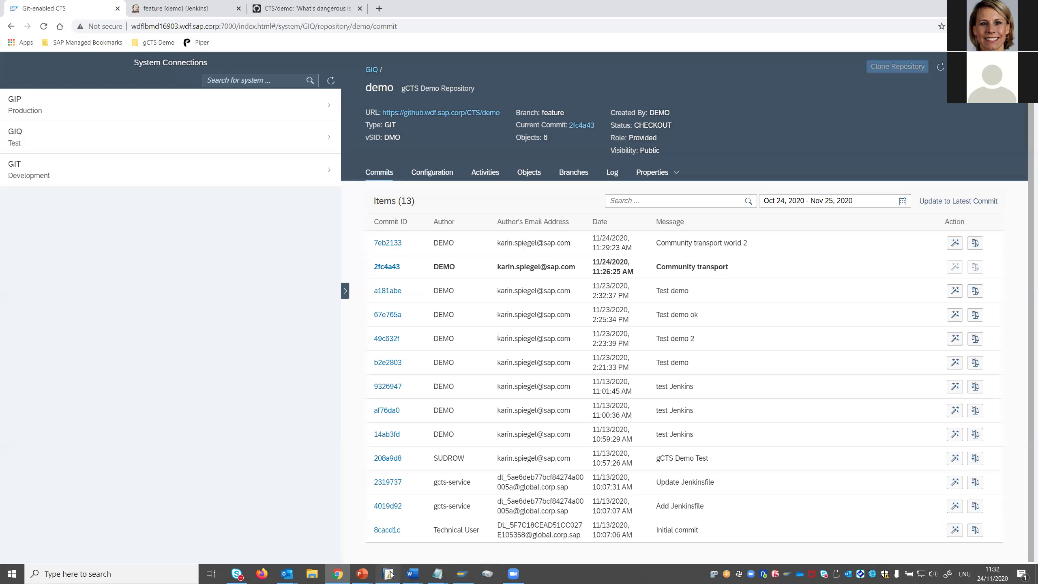
- Switch to ABAP Development Tools, change data-value in method execute of ZCL_COMMUNITY to 'World' and activate the class
key("alt+Tab")
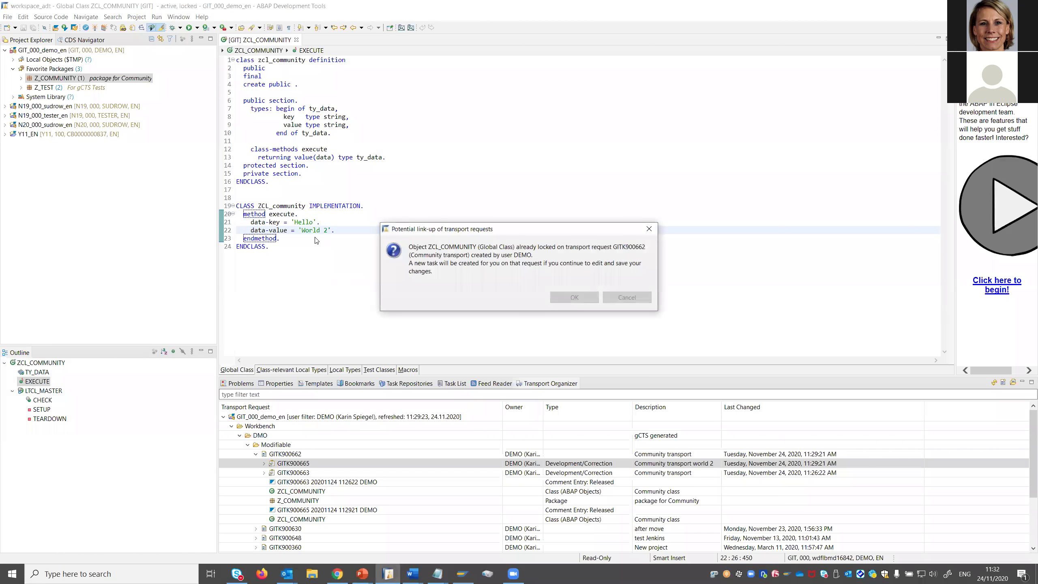
left_click(587, 297)
key("BackSpace")
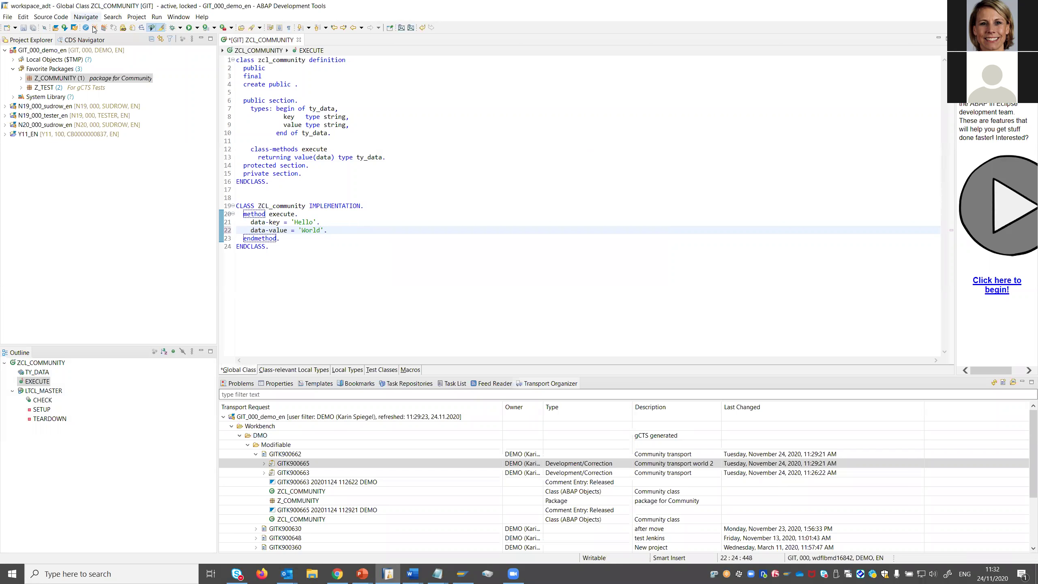
key("ctrl+F3")
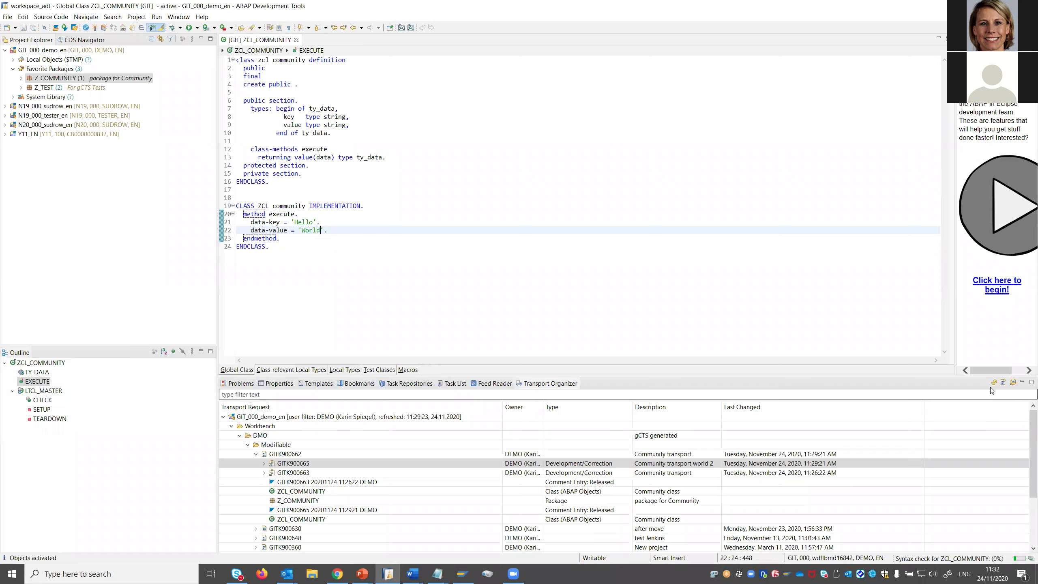
- Refresh the Transport Organizer and open the newest Development/Correction task containing the corrected ZCL_COMMUNITY class
left_click(531, 464)
key("F5")
left_click(303, 465)
right_click(303, 465)
left_click(323, 448)
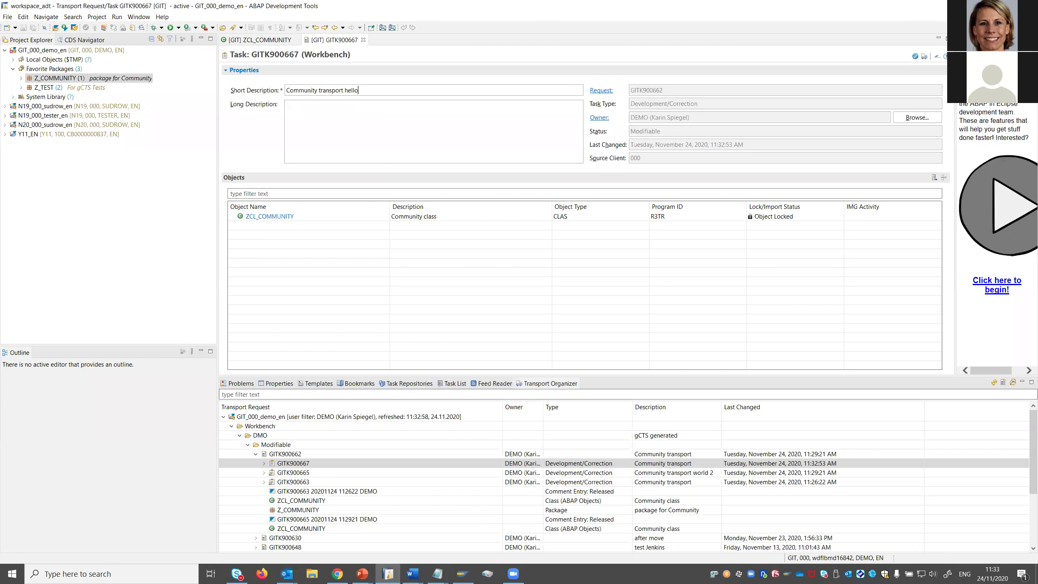
- Set the task's short description to "Community transport hello world", save it and release the task
type("world")
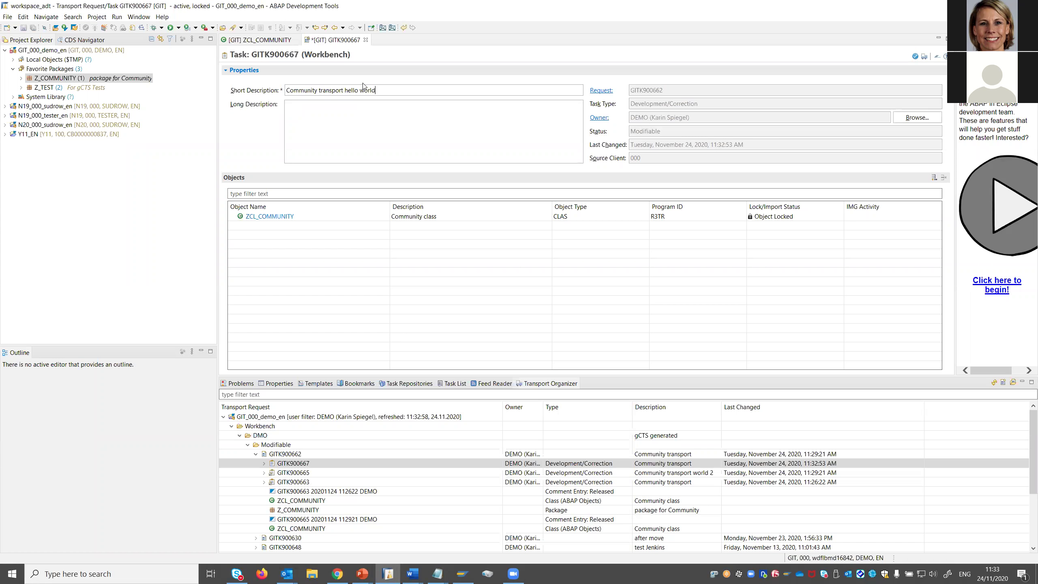
left_click(924, 56)
left_click(576, 291)
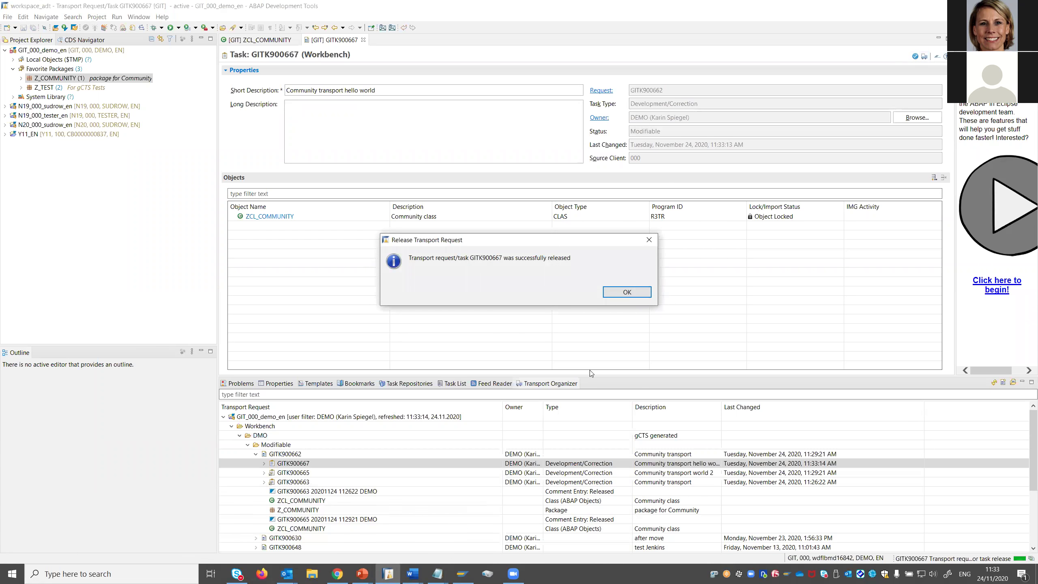
left_click(622, 292)
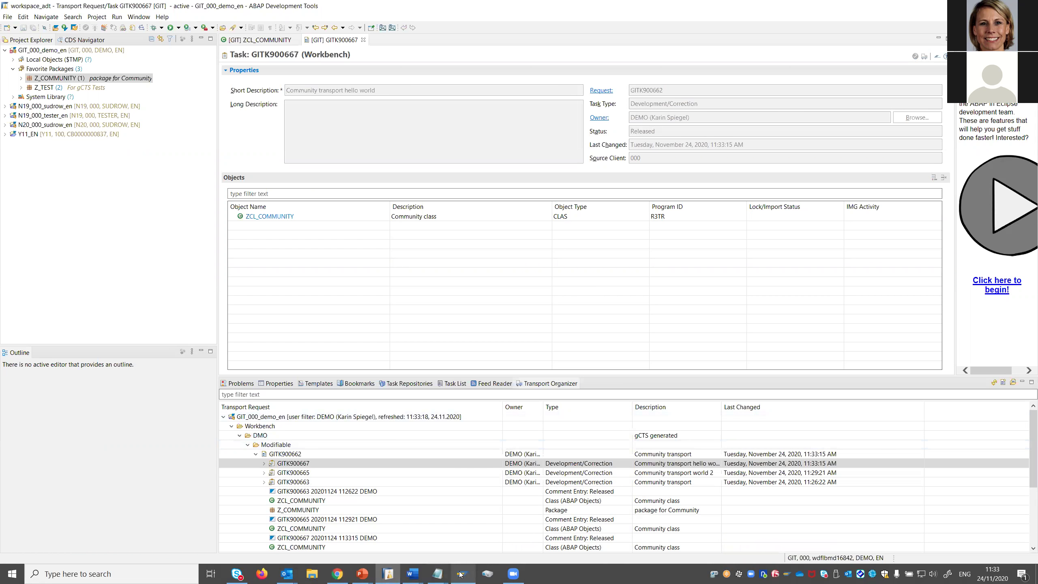
- Switch to Git-enabled CTS in Chrome and check the demo repository's commits in GIT and GIQ for "Community transport hello world"
left_click(344, 574)
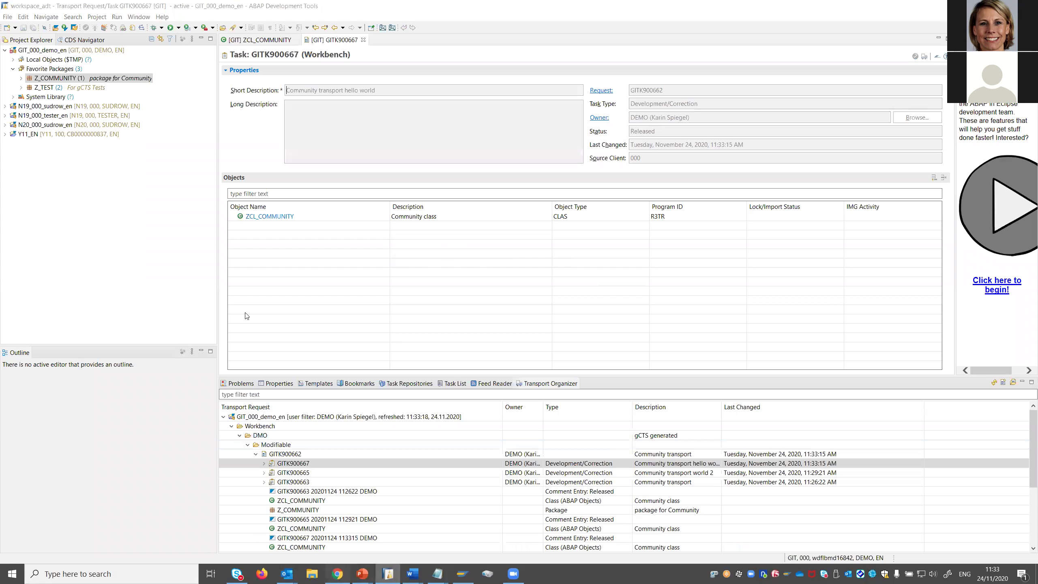
left_click(16, 176)
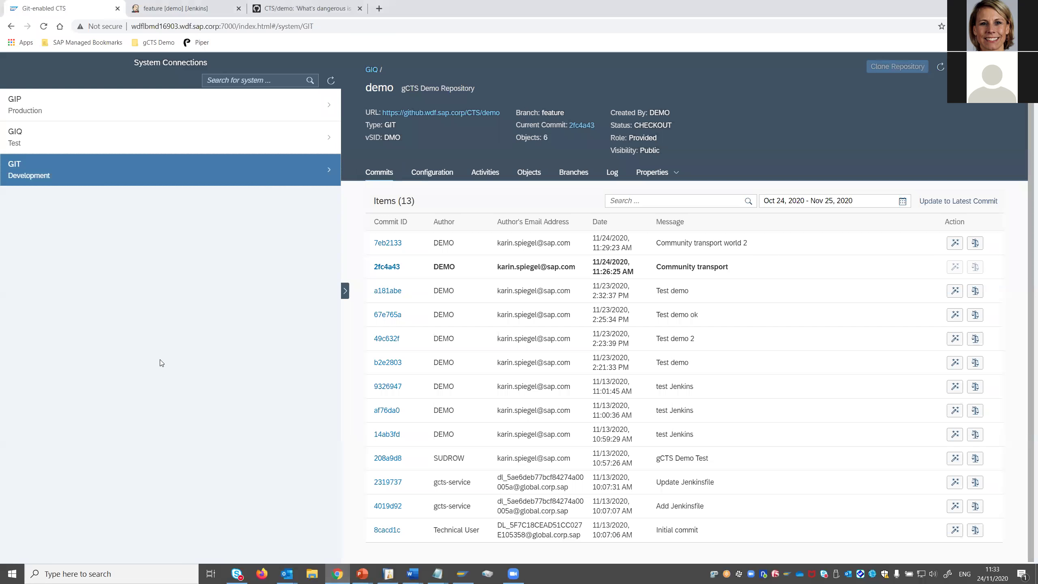
left_click(392, 199)
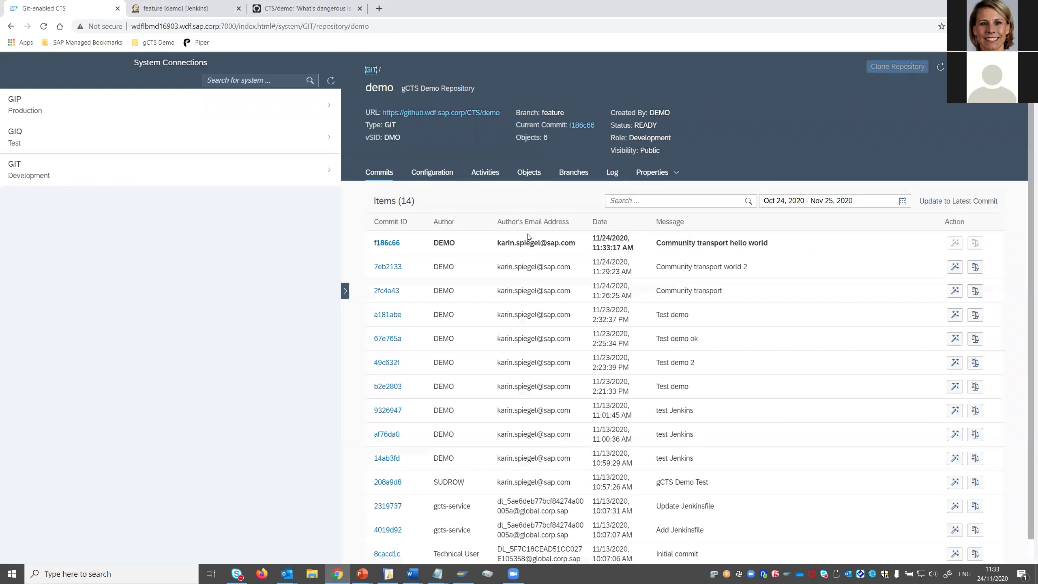
left_click(6, 137)
left_click(387, 204)
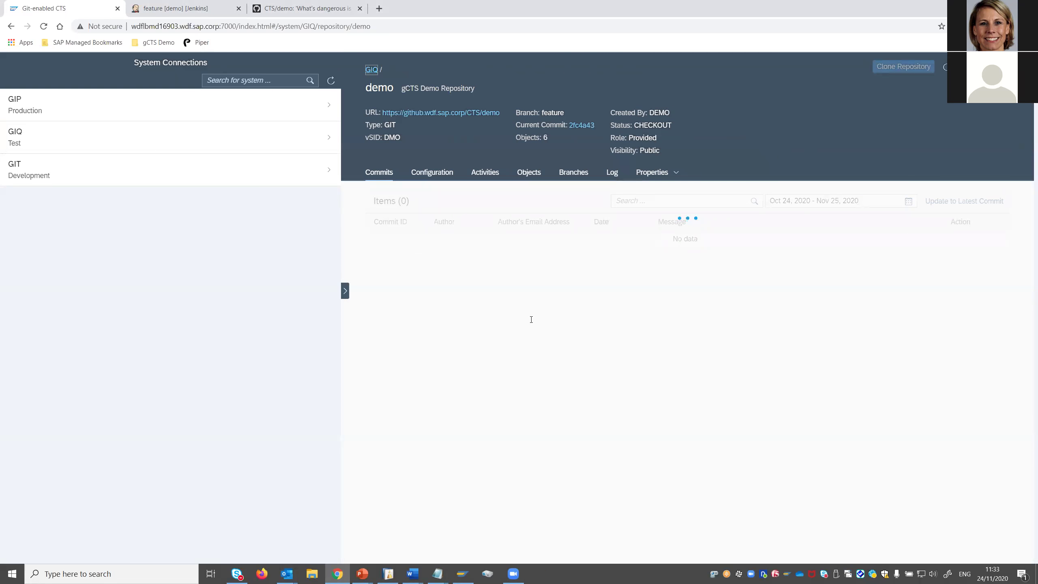
- Follow the feature branch's new build in Jenkins, then return to Git-enabled CTS to check the current commit in GIQ
left_click(184, 8)
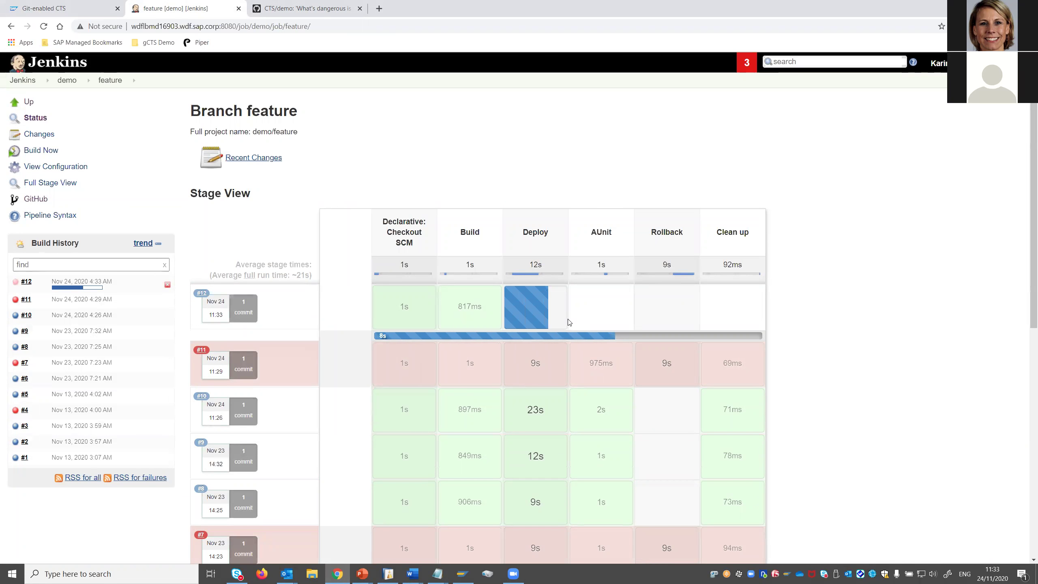
mouse_move(552, 322)
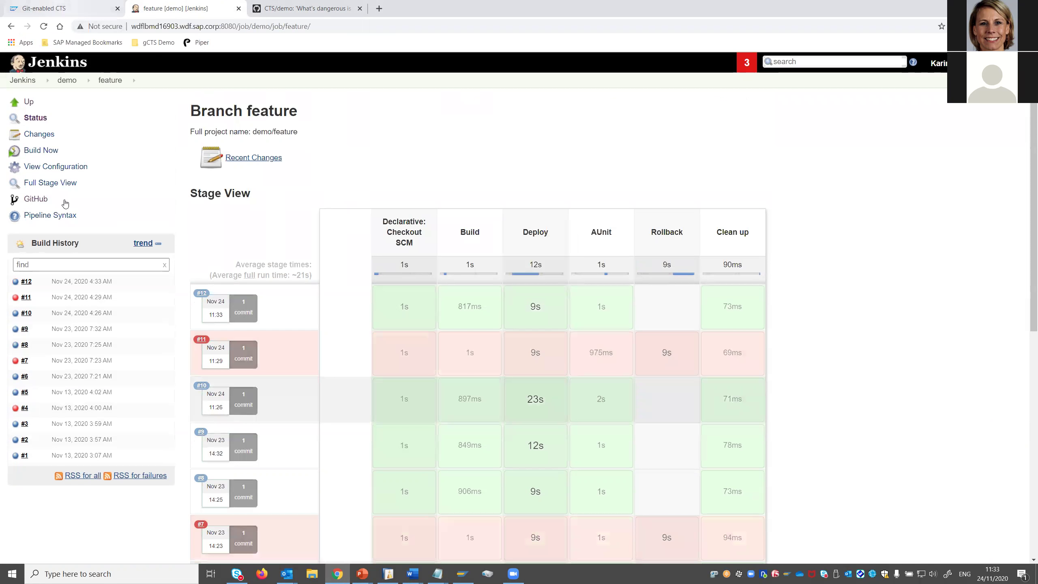
key("ctrl+shift+Tab")
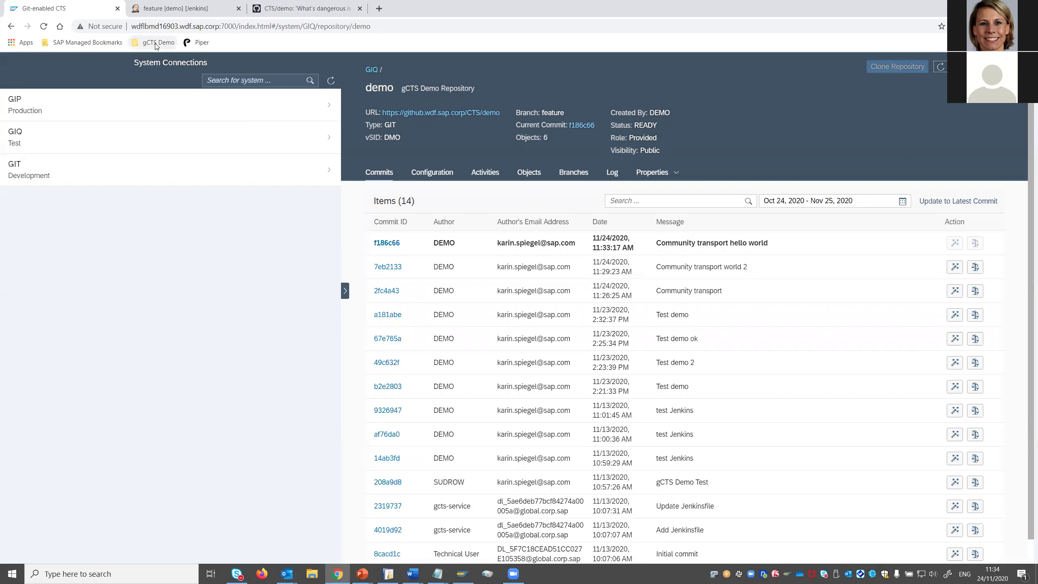
- Switch to the CTS/demo repository in GitHub, create the "Feature" pull request from feature into master and merge it
left_click(275, 14)
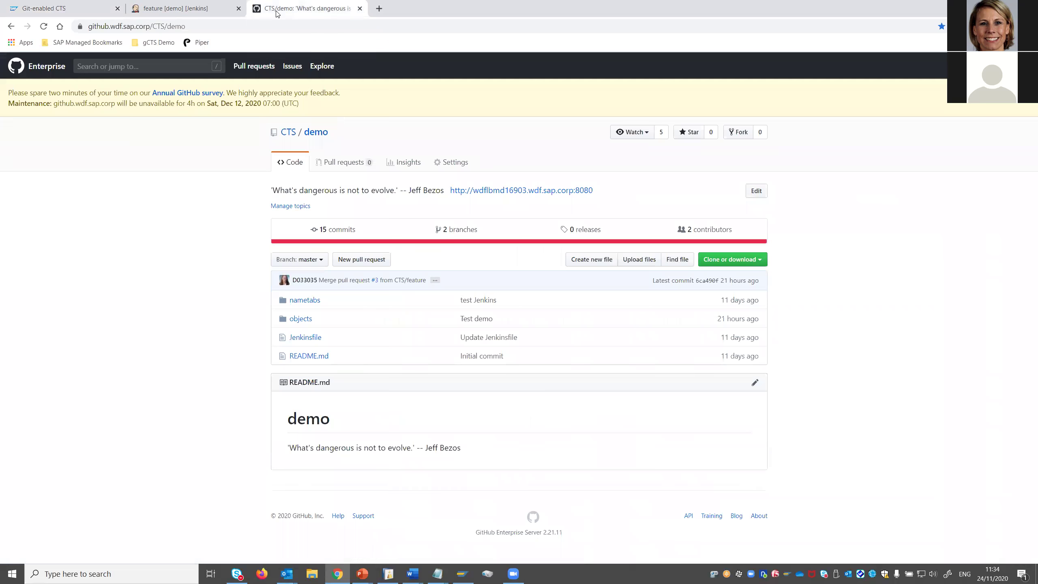
left_click(378, 260)
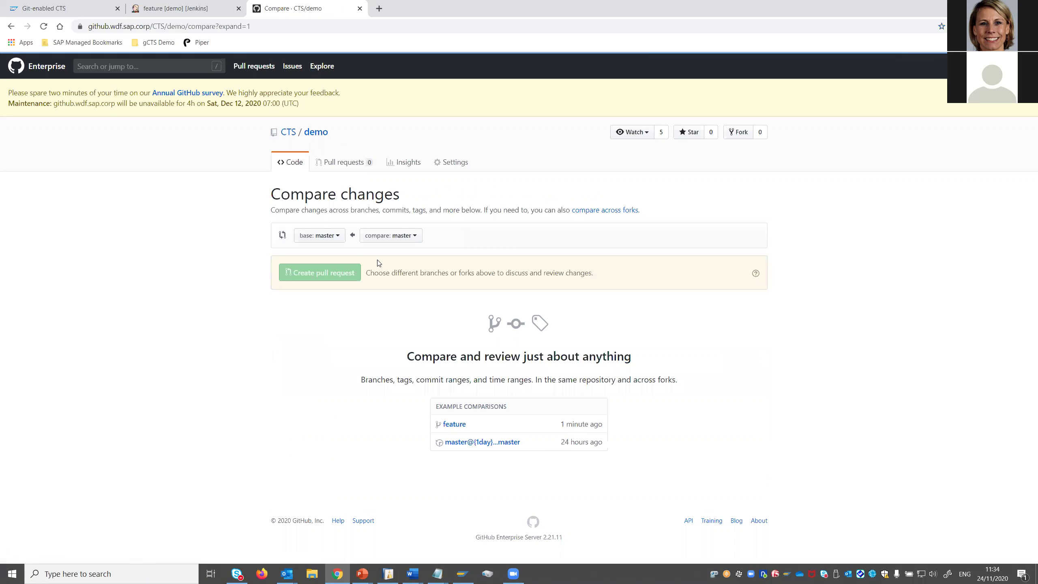
left_click(399, 240)
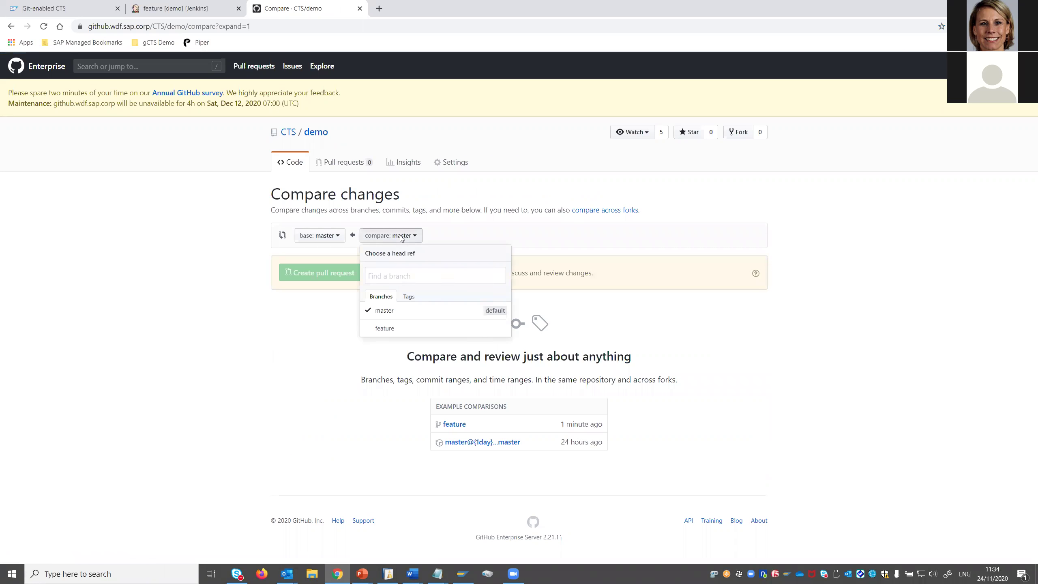
left_click(400, 329)
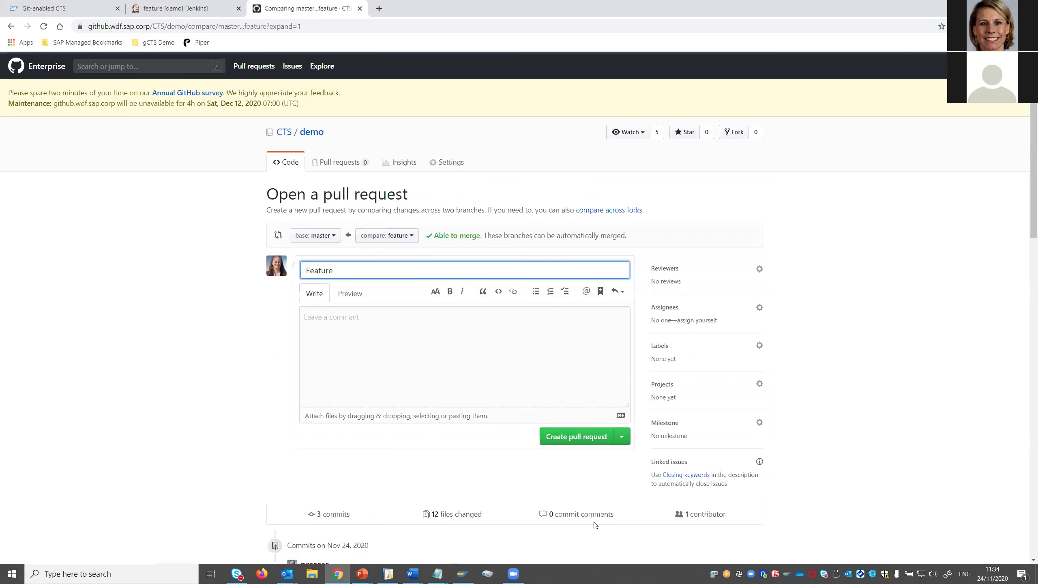
left_click(576, 437)
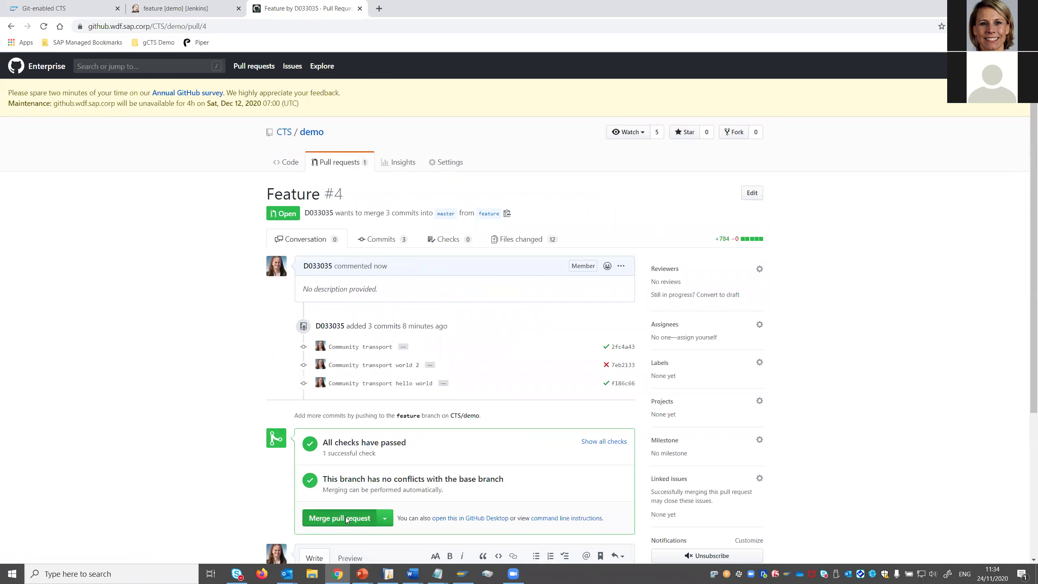
left_click(345, 519)
left_click(343, 506)
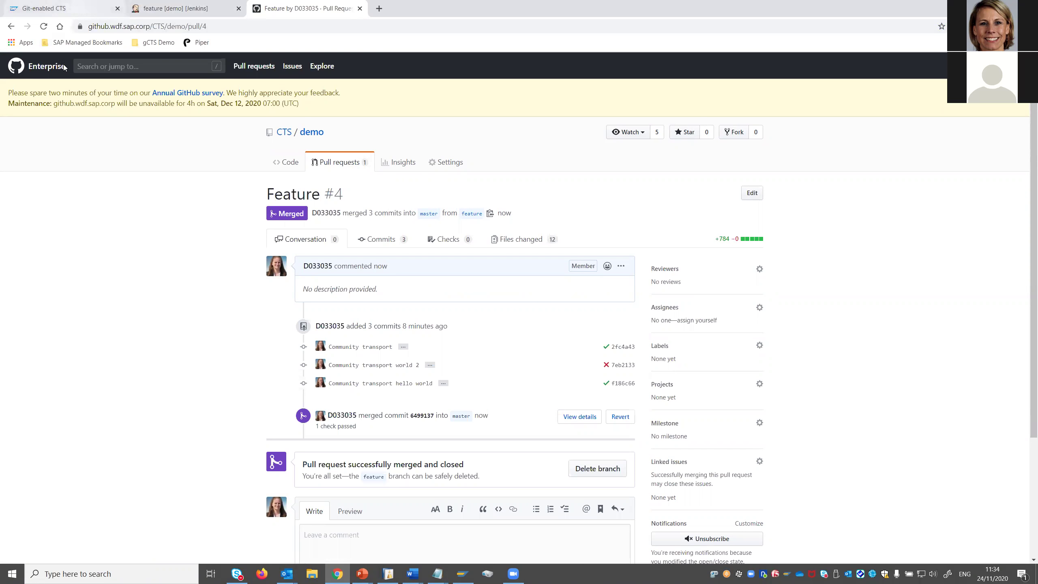
- Switch to Git-enabled CTS and open the demo repository in the GIP production system to check for the merge commit
left_click(45, 8)
left_click(61, 105)
left_click(373, 203)
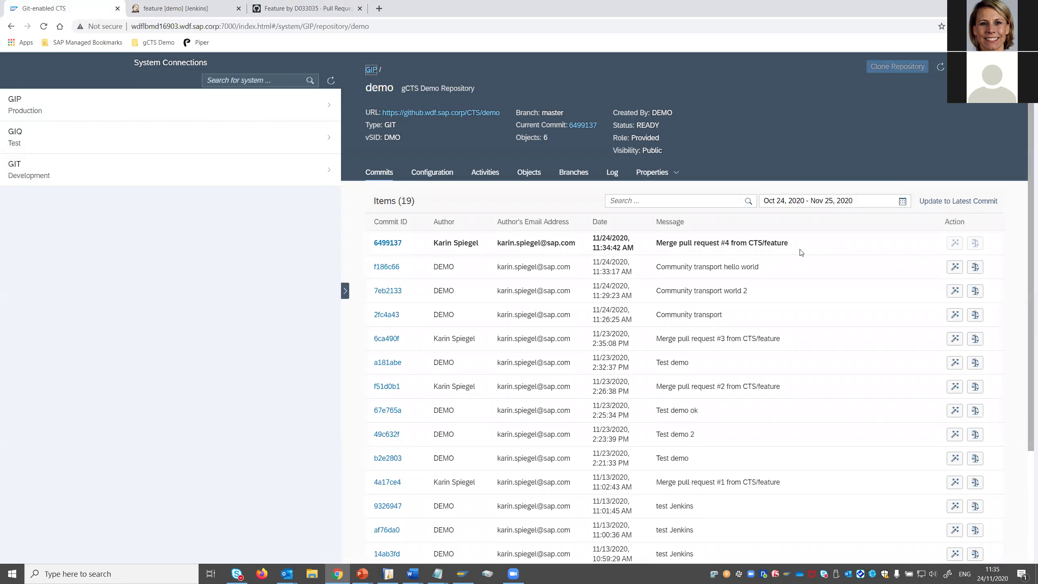
- Switch to Jenkins and open the demo project's master branch to examine the stages of its latest build
left_click(173, 8)
left_click(67, 80)
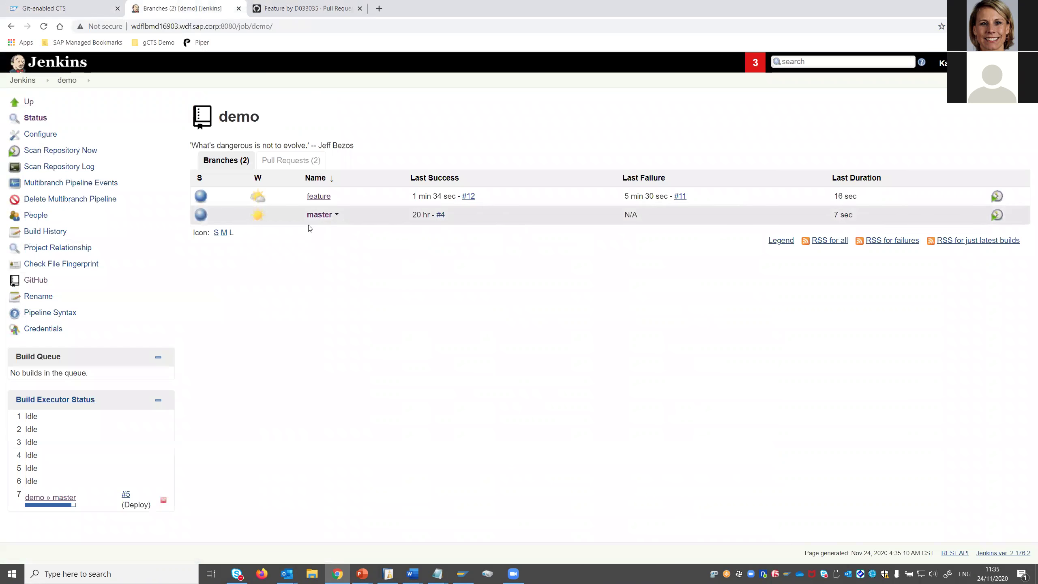
left_click(320, 215)
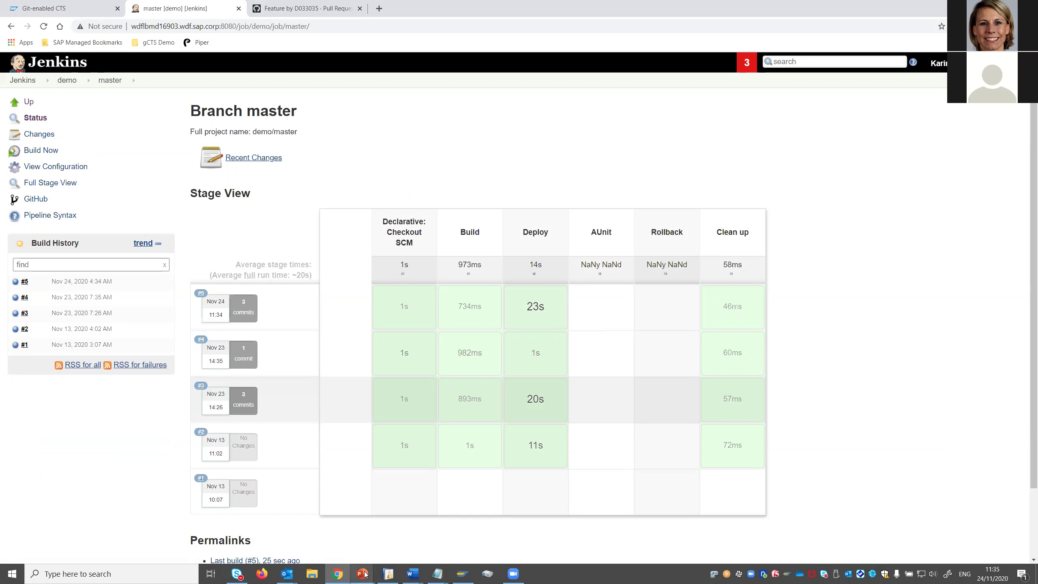
- Switch to the PowerPoint slide show and advance to the slide "Project 'Piper' – planned Steps"
mouse_move(366, 575)
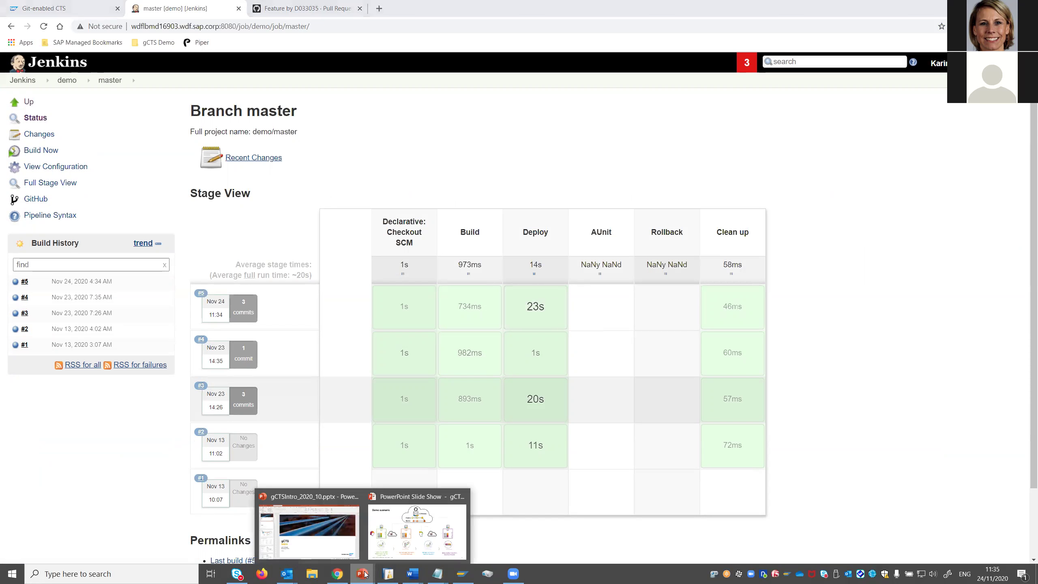
left_click(328, 537)
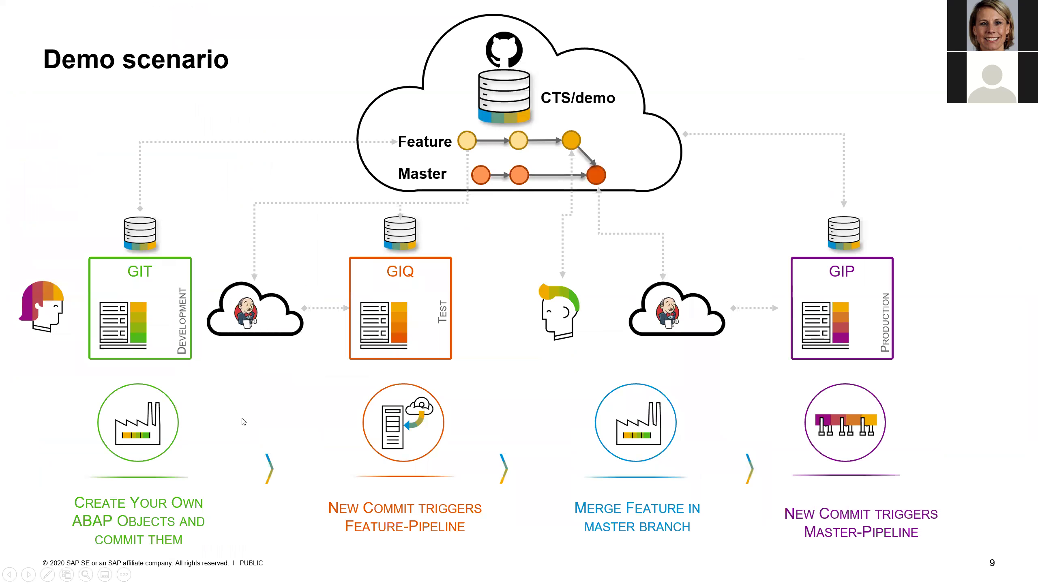
key("Right")
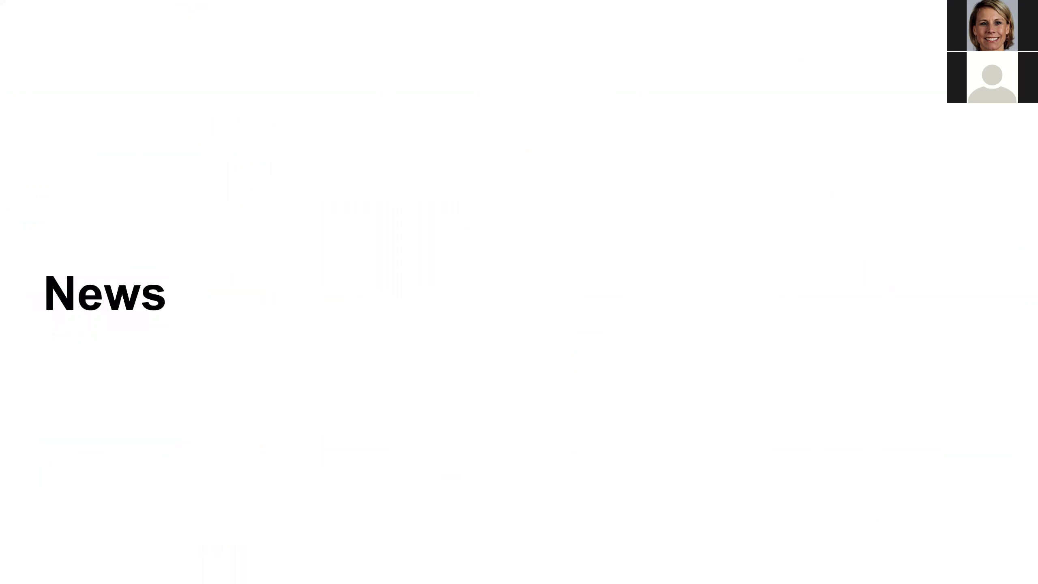
key("Right")
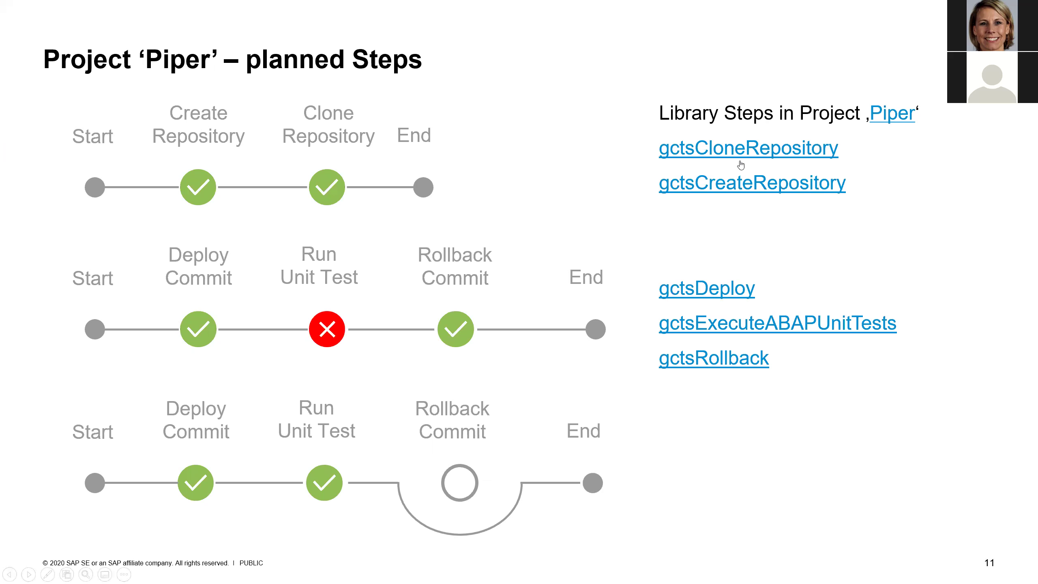
- Open the Project "Piper" documentation from the slide's link and view the scenario "Build and Deploy SAP Cloud Application Programming Model Applications"
left_click(896, 118)
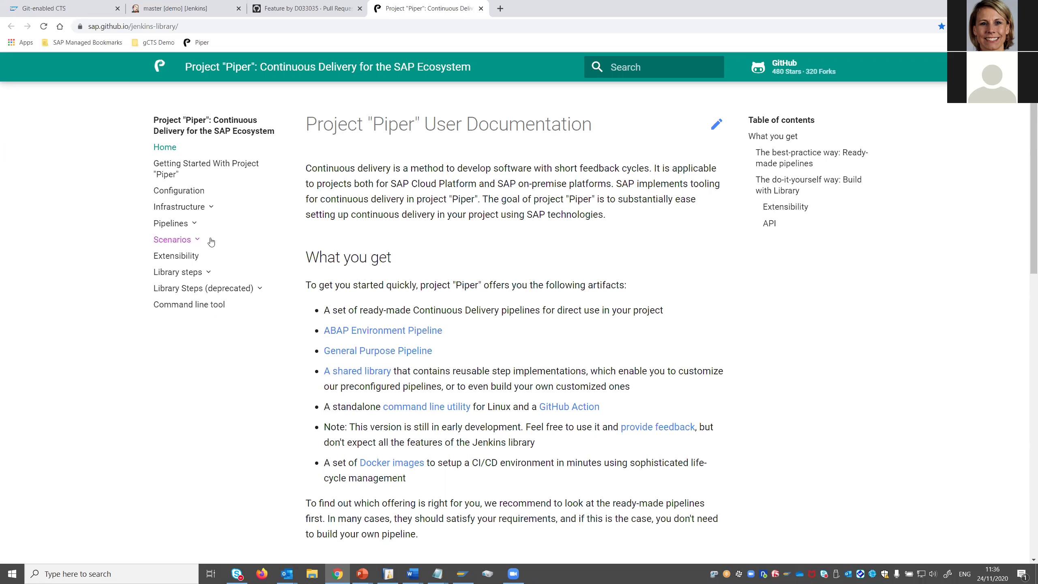
left_click(172, 241)
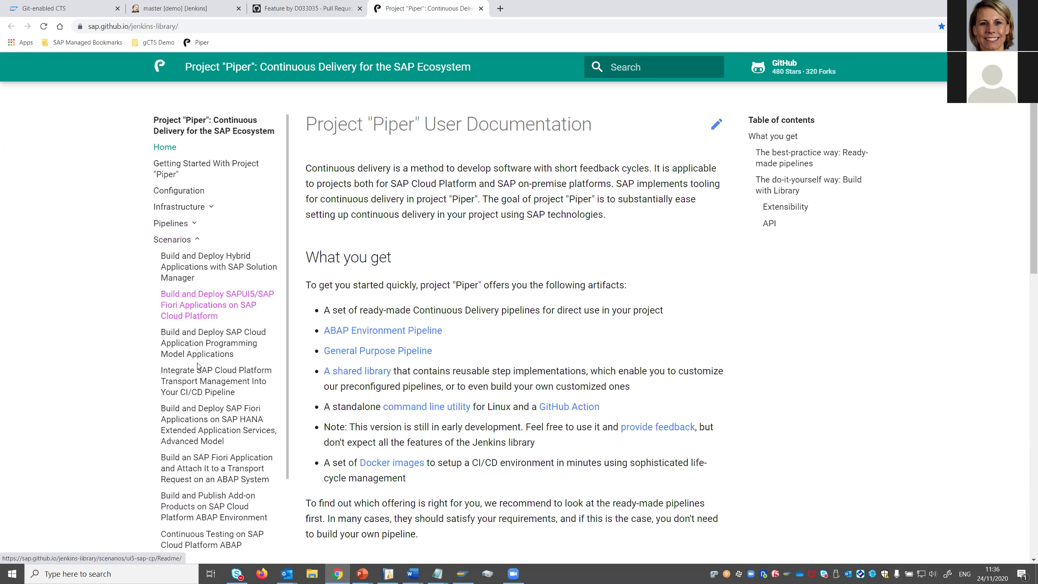
scroll(141, 340, "down", 3)
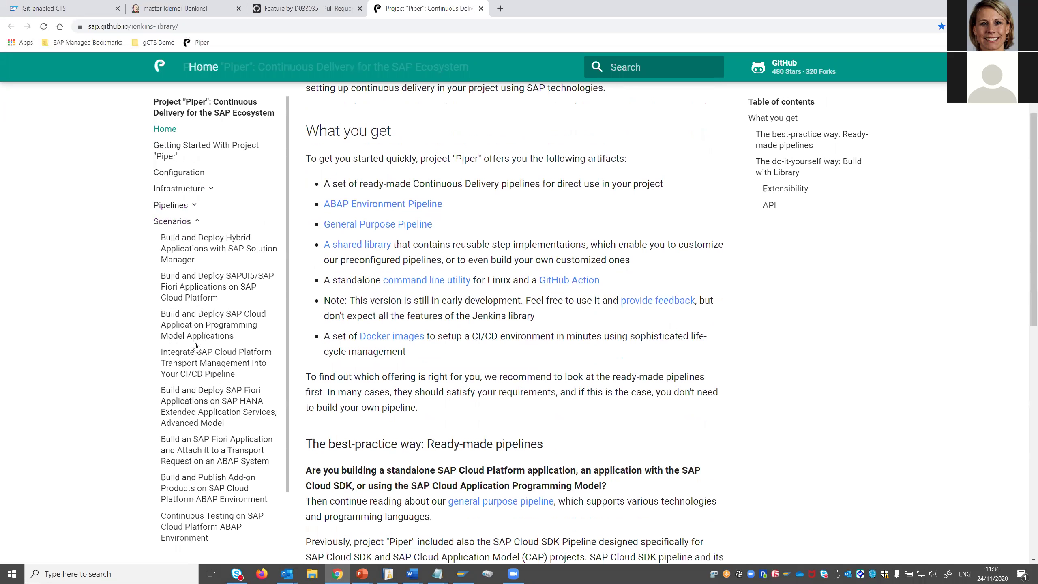
scroll(197, 327, "down", 1)
left_click(198, 324)
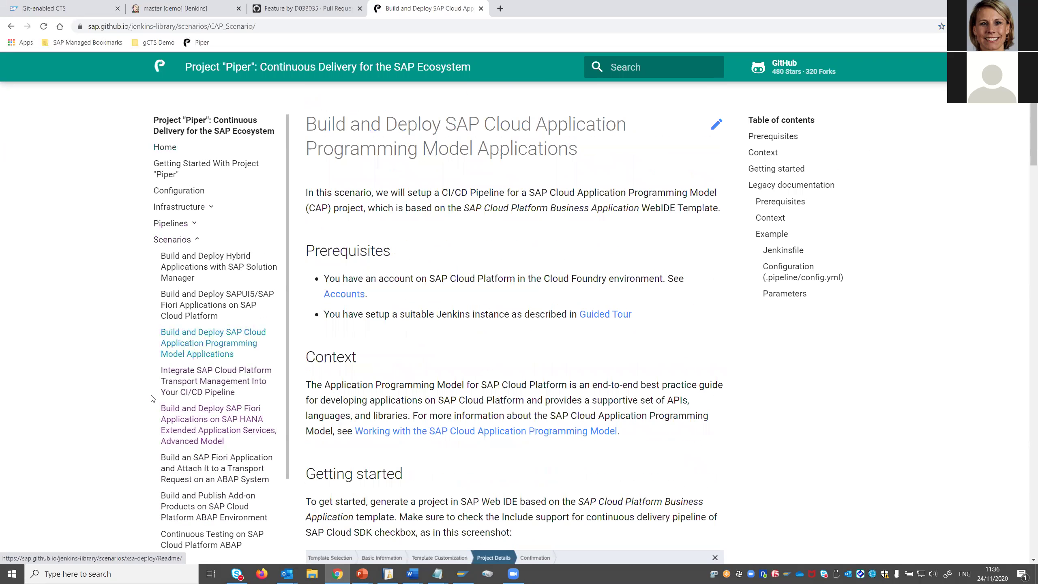
- Expand the documentation's library steps, examine the gCTS entries from gctsCloneRepository to gctsRollback, and return to the PowerPoint slide show
scroll(163, 532, "down", 2)
left_click(175, 501)
scroll(201, 473, "down", 5)
scroll(200, 472, "down", 9)
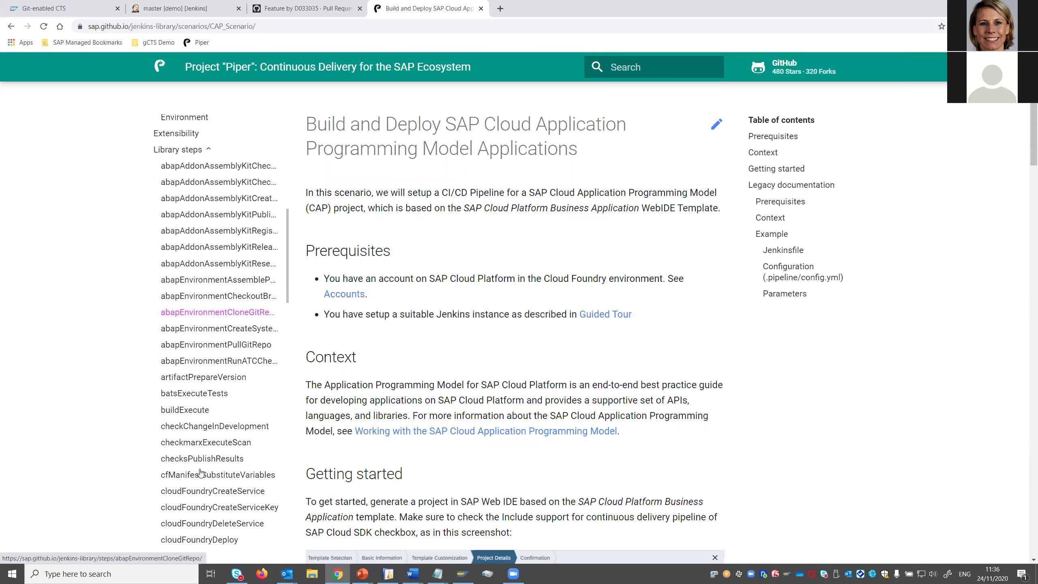
scroll(200, 472, "down", 1)
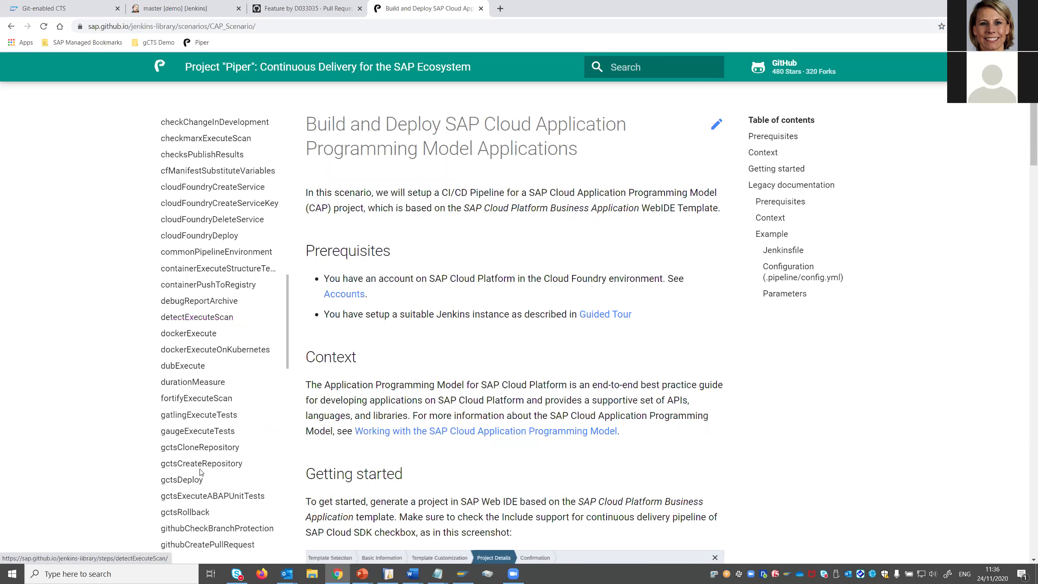
scroll(128, 476, "down", 2)
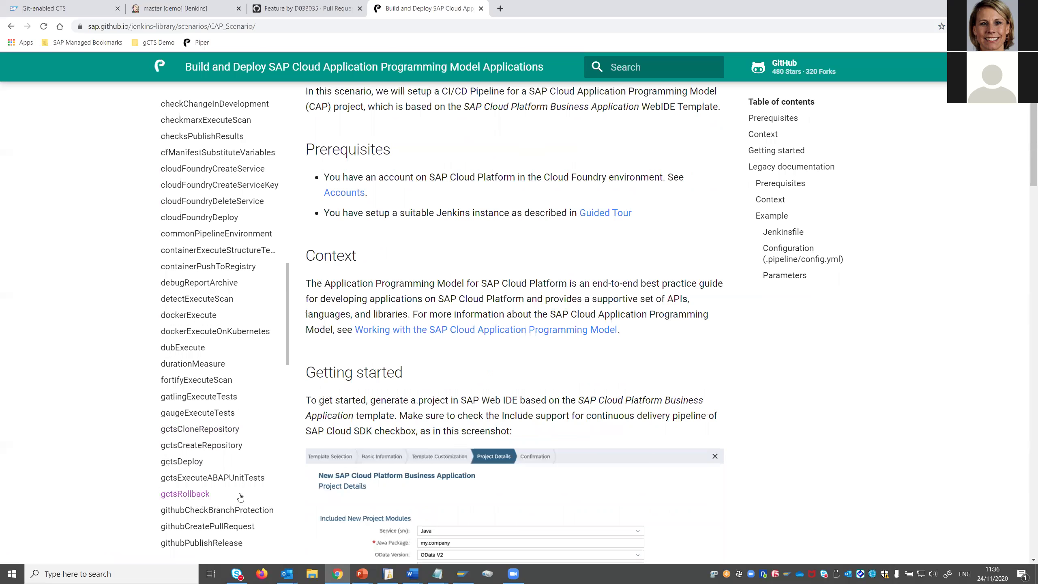
scroll(208, 352, "up", 5)
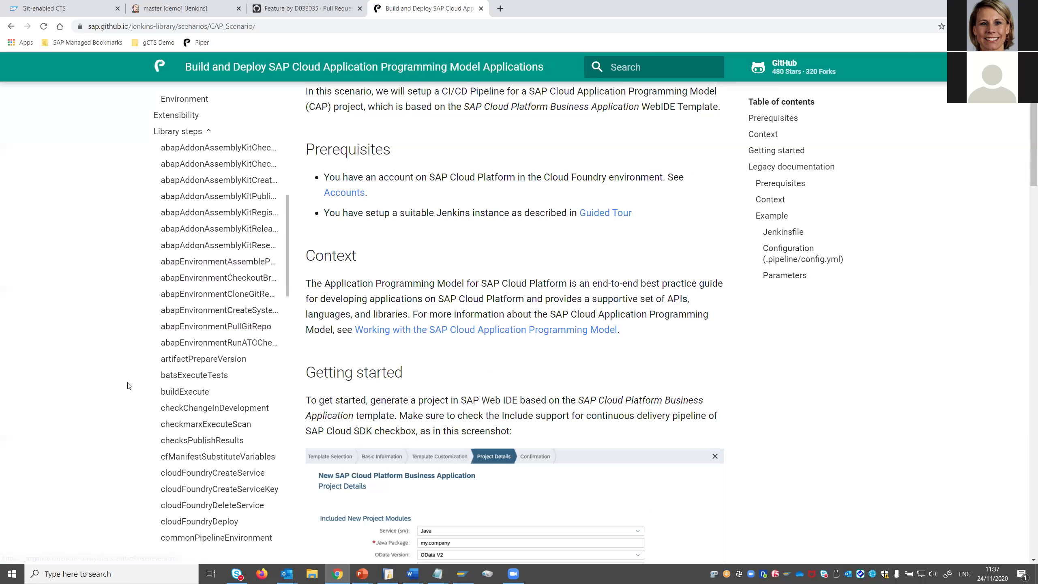
scroll(98, 393, "down", 6)
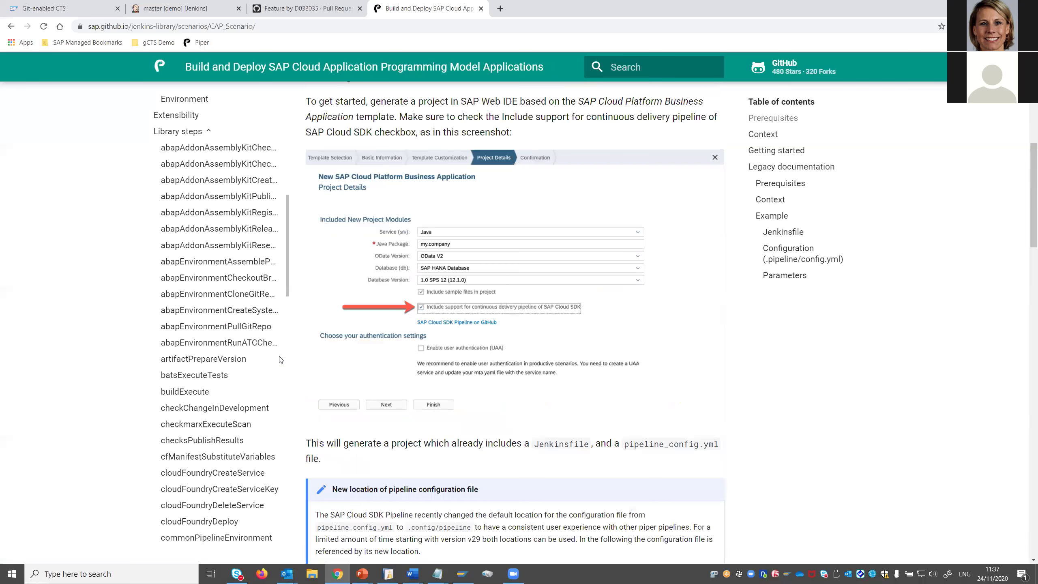
scroll(244, 361, "down", 8)
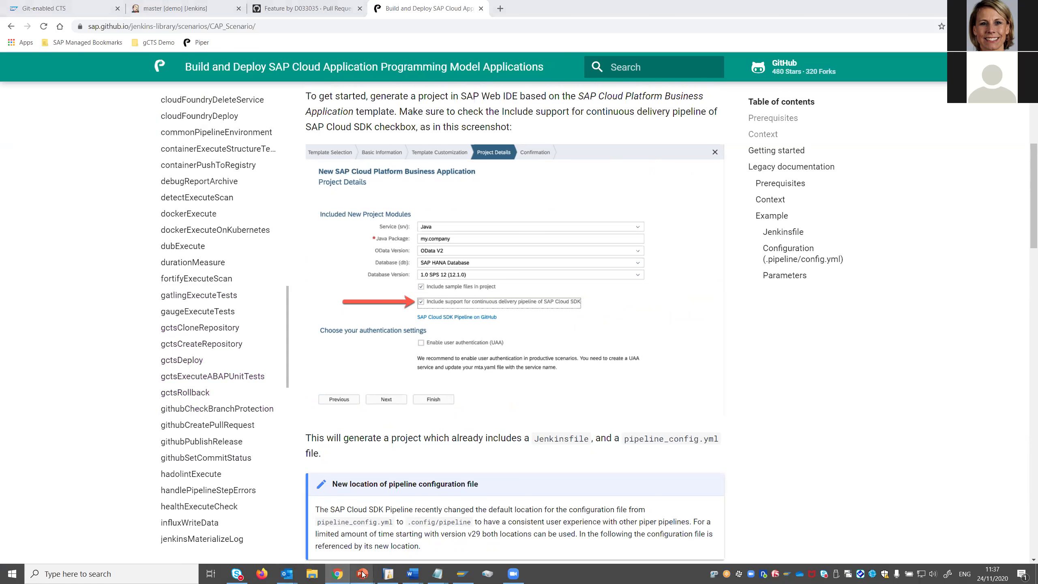
mouse_move(363, 574)
left_click(398, 551)
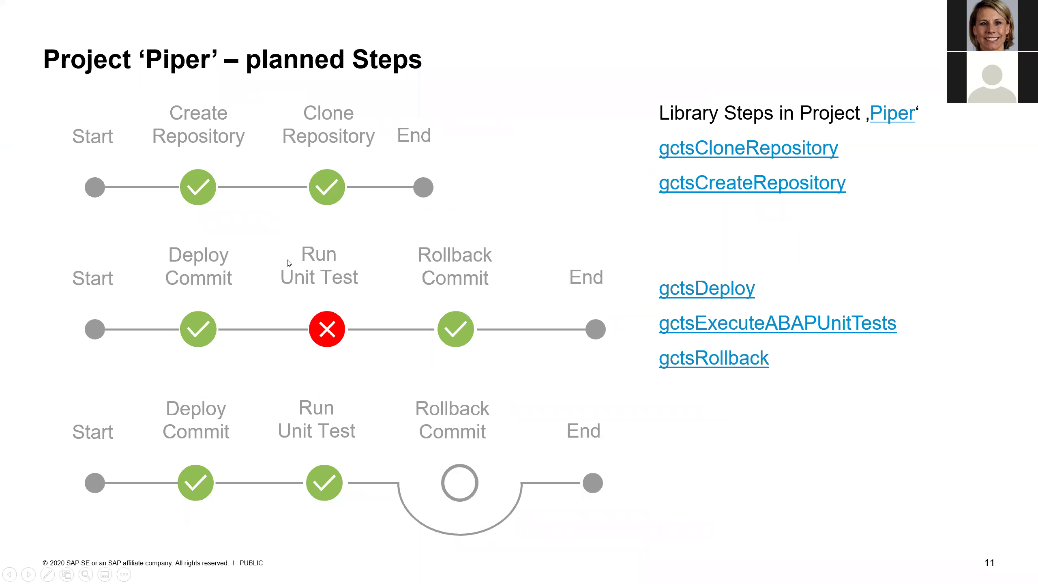
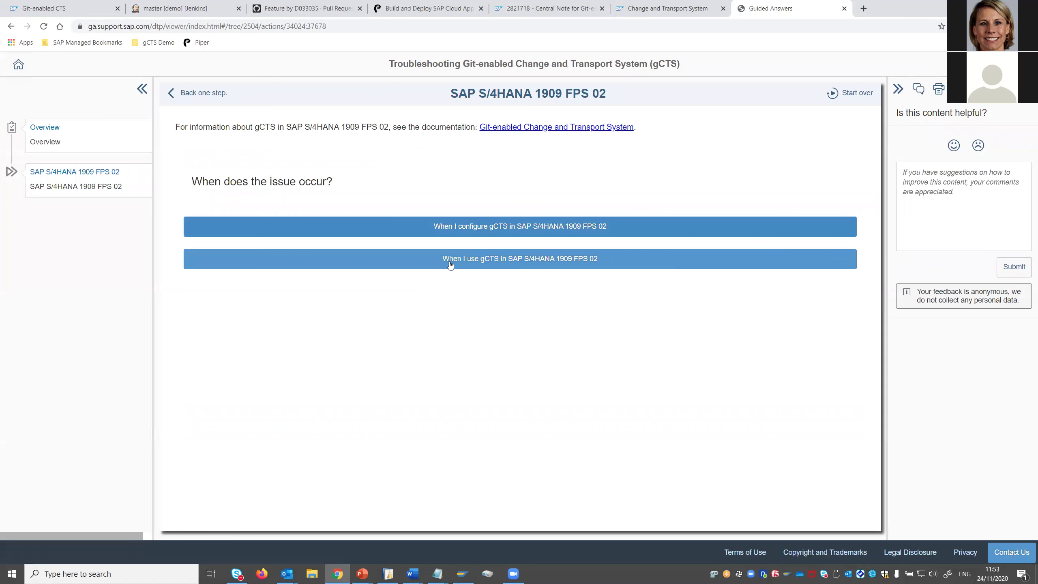
- View the Guided Answers for using gCTS in SAP S/4HANA 1909 FPS 02 on greyed-out Repository view buttons and SAP Note changes not showing
left_click(474, 258)
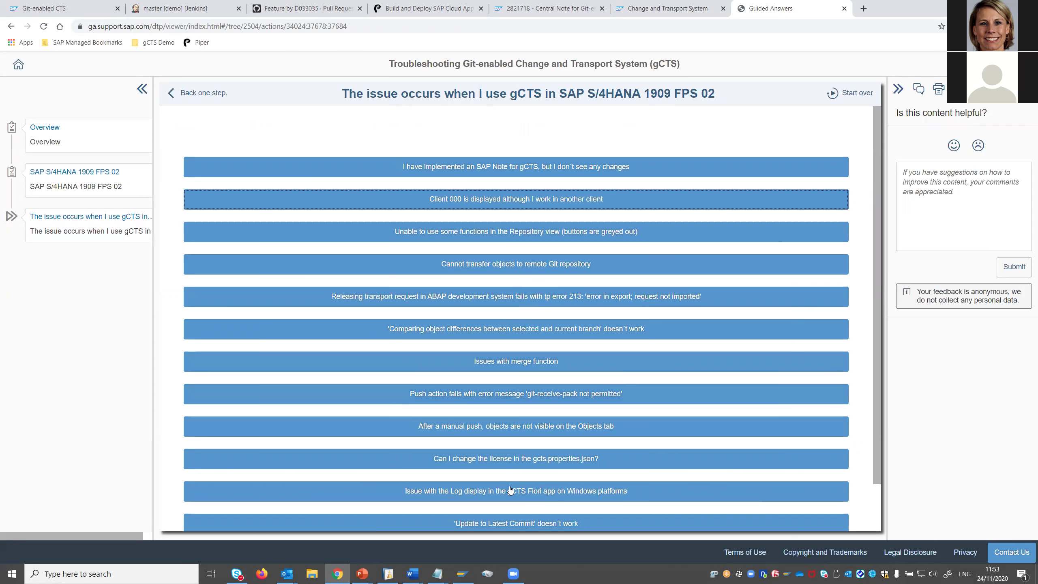
left_click(412, 232)
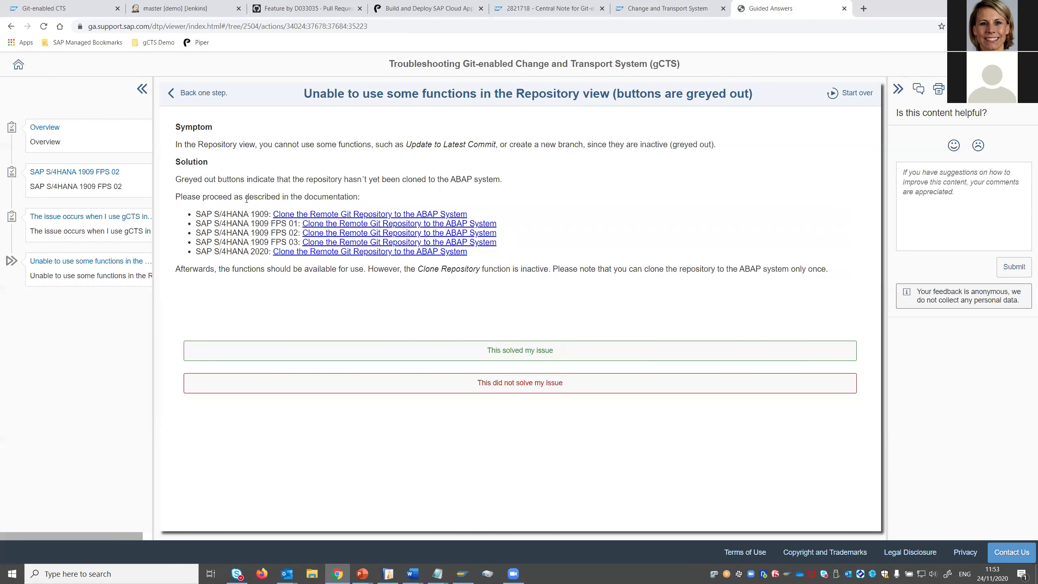
left_click(97, 220)
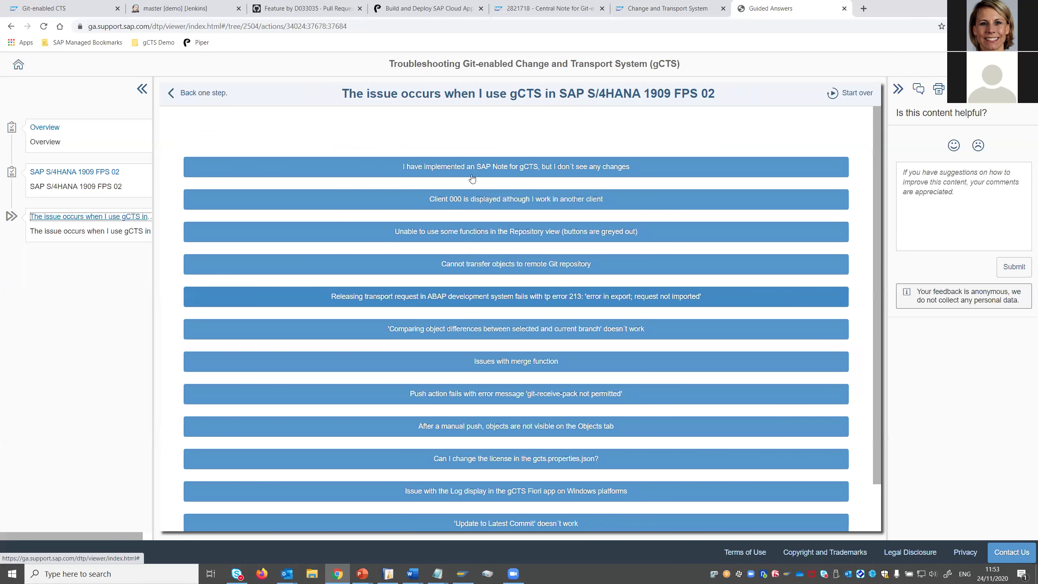
left_click(472, 175)
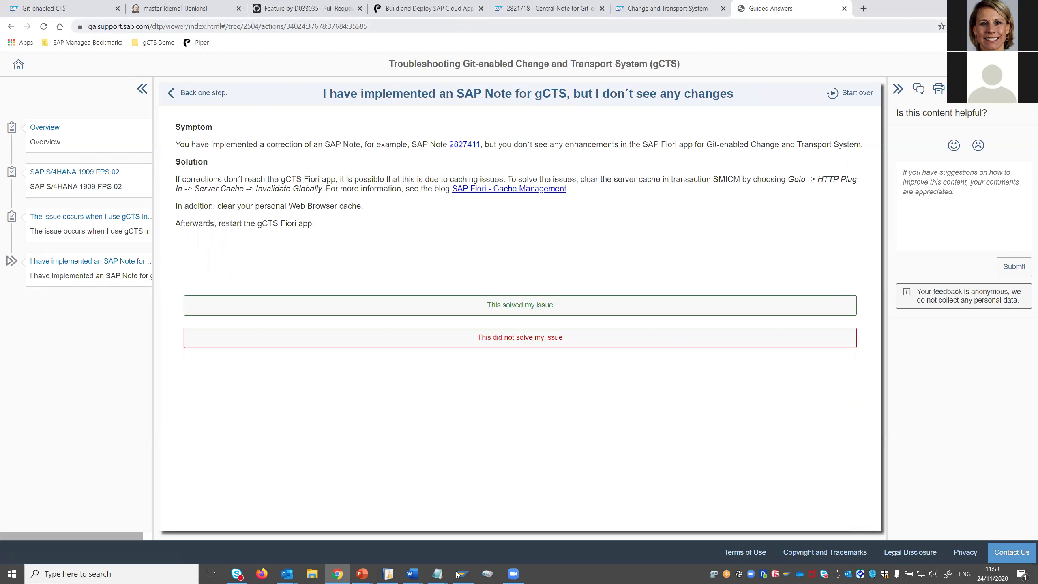
- Switch to the PowerPoint slide show and advance from "Additional information" past "Thank you." to the "Follow us" slide
mouse_move(362, 574)
left_click(422, 546)
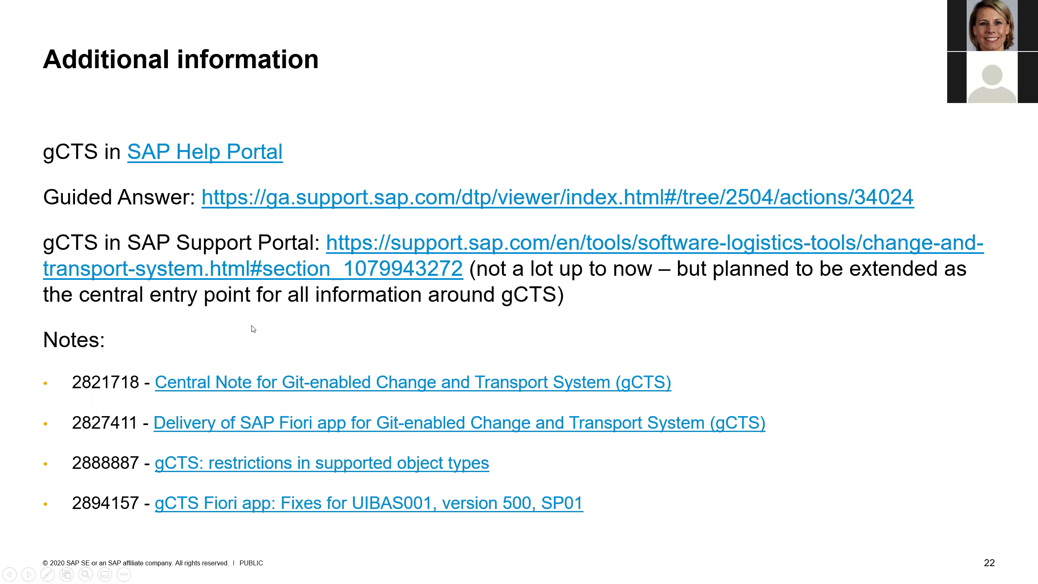
key("Right")
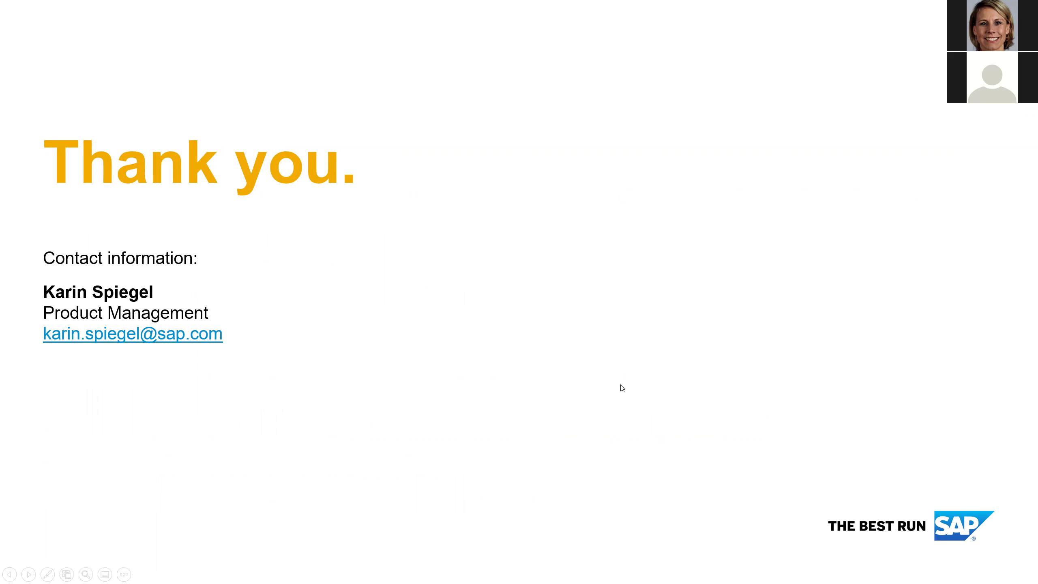
left_click(598, 368)
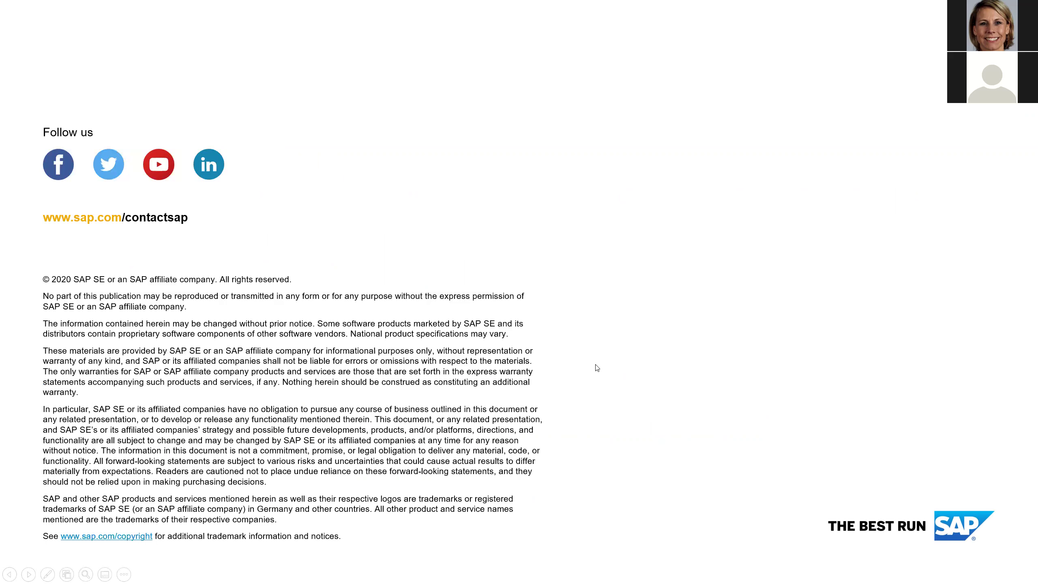
- Switch back to the browser and show the demo repository's commits for the GIP system in Git-enabled CTS
key("alt+Tab")
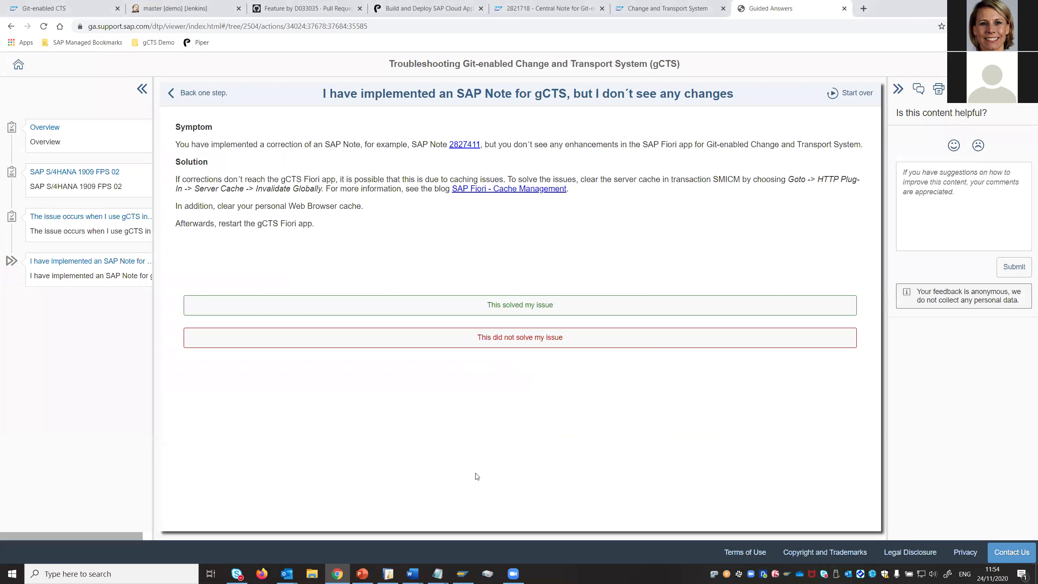
left_click(516, 575)
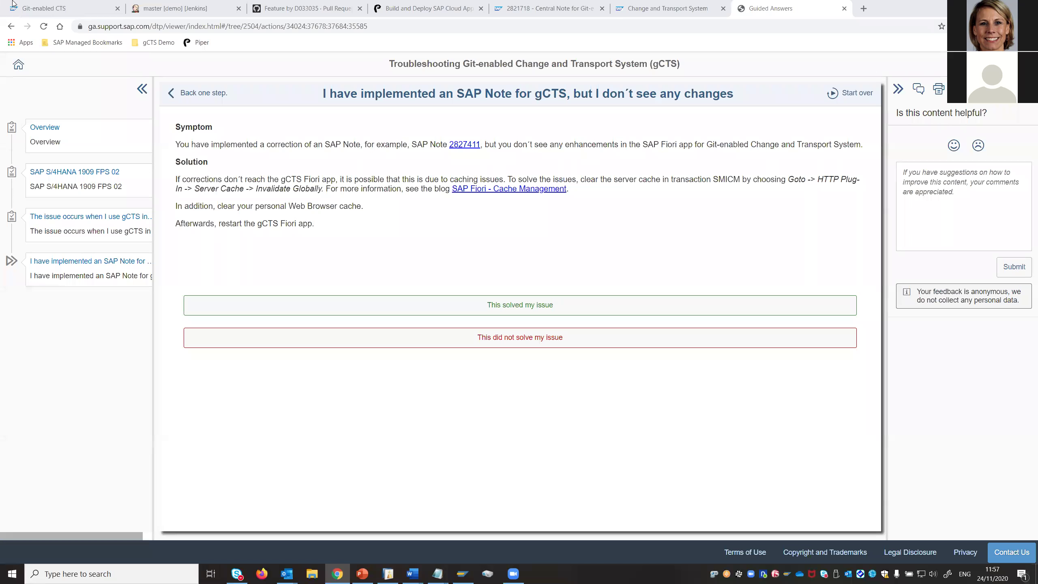
left_click(68, 17)
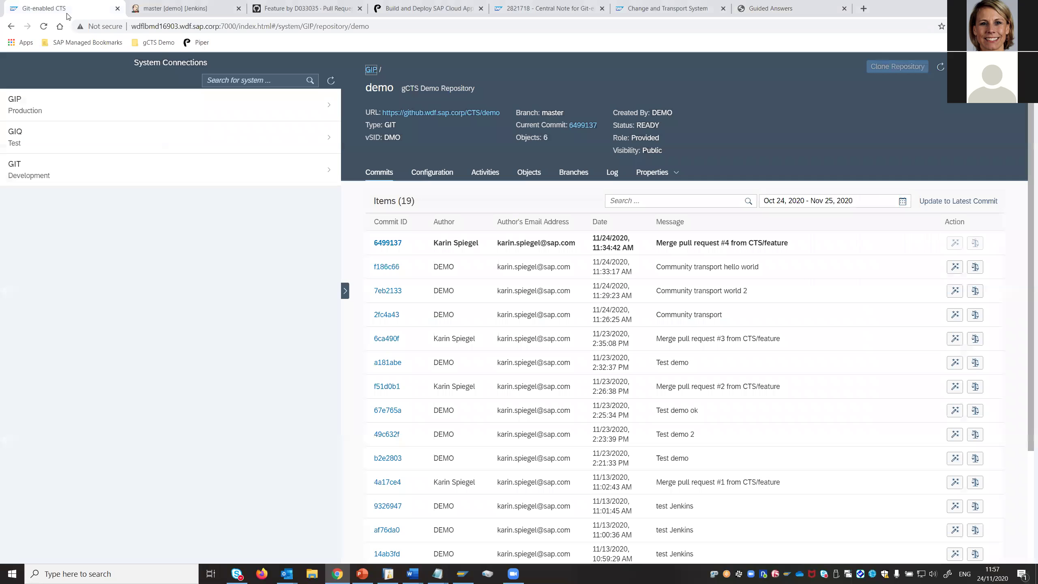